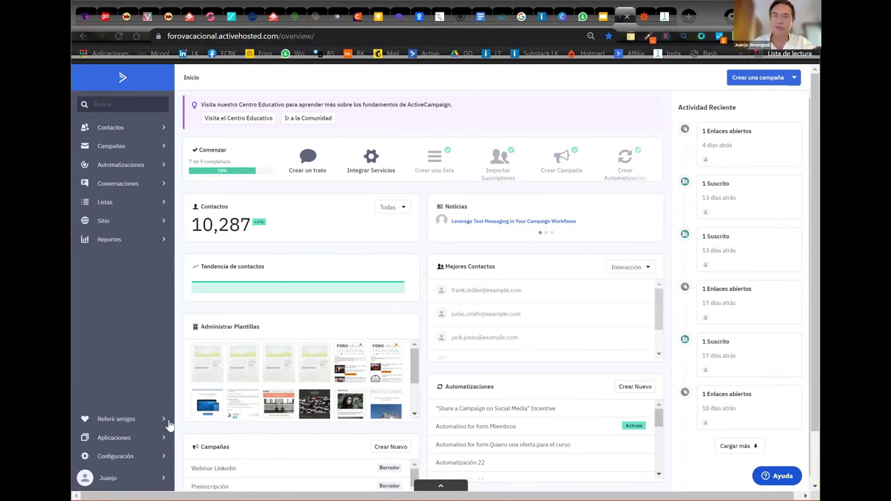
Look over the account overview's contact, template, campaign and automation summaries
{"action": "mouse_move", "coordinate": [521, 204]}
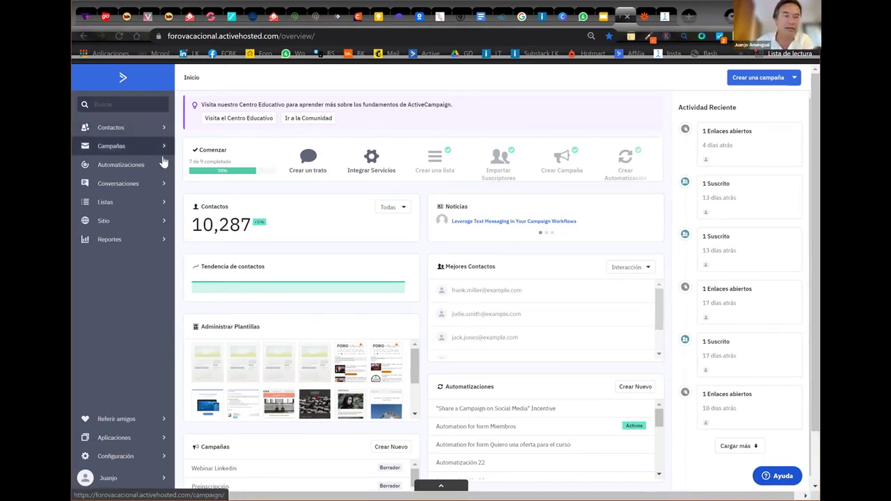
{"action": "left_click", "coordinate": [150, 216]}
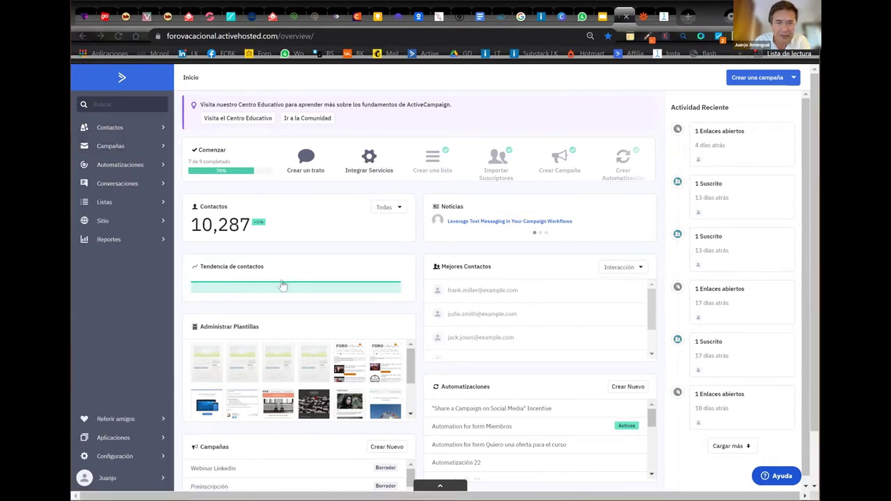
{"action": "scroll", "coordinate": [321, 297], "scroll_direction": "down", "scroll_amount": 1}
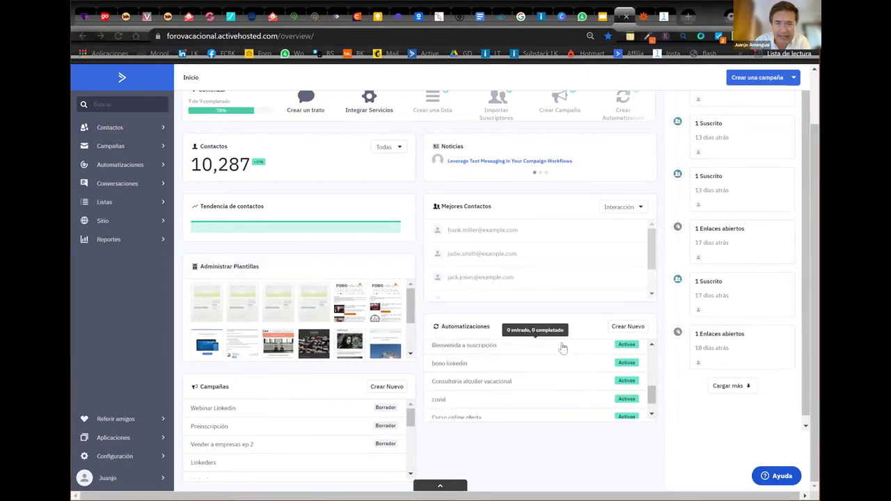
{"action": "scroll", "coordinate": [563, 346], "scroll_direction": "up", "scroll_amount": 1}
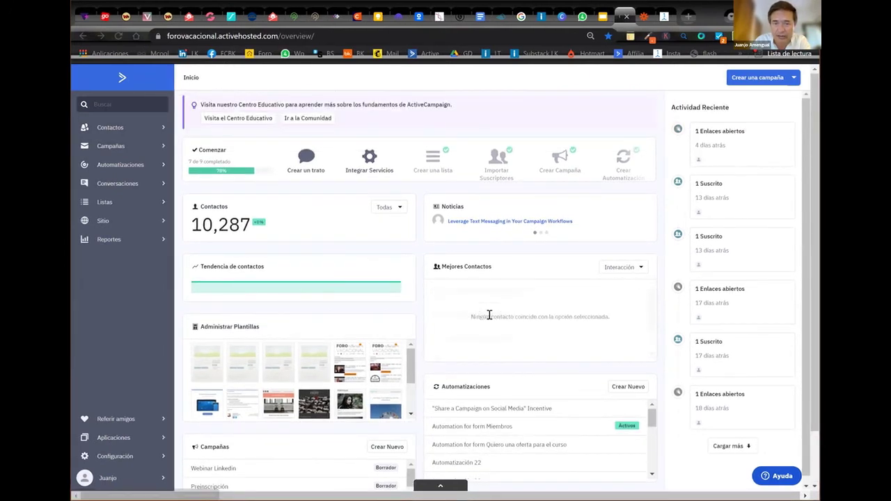
Check the ranking options for Mejores Contactos and return from the lead scoring page to the account overview
{"action": "left_click", "coordinate": [641, 268]}
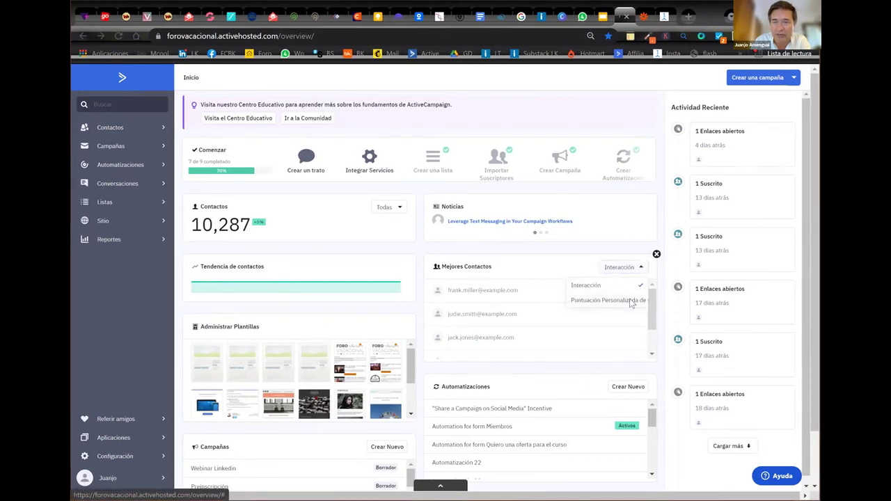
{"action": "left_click", "coordinate": [640, 269]}
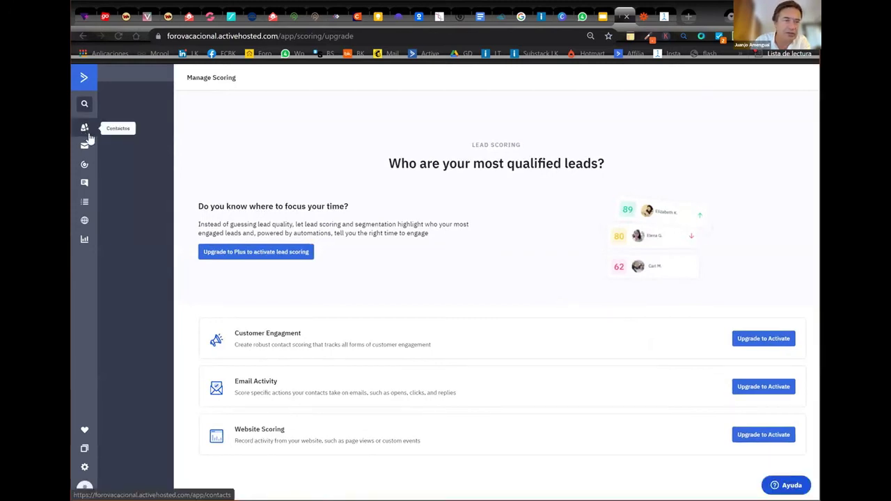
{"action": "left_click", "coordinate": [85, 79]}
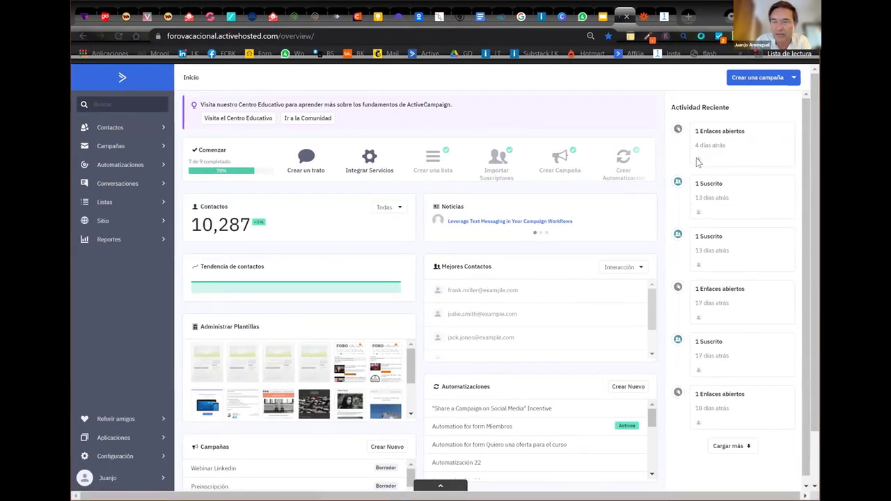
Browse the recent activity feed back to the subscription from 27 days ago and open that subscriber's full profile
{"action": "mouse_move", "coordinate": [703, 155]}
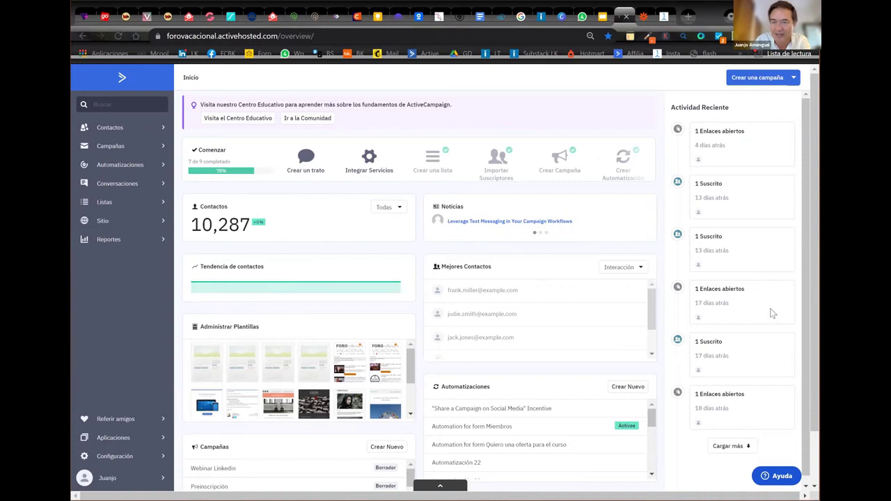
{"action": "scroll", "coordinate": [772, 313], "scroll_direction": "down", "scroll_amount": 1}
{"action": "scroll", "coordinate": [772, 313], "scroll_direction": "down", "scroll_amount": 3}
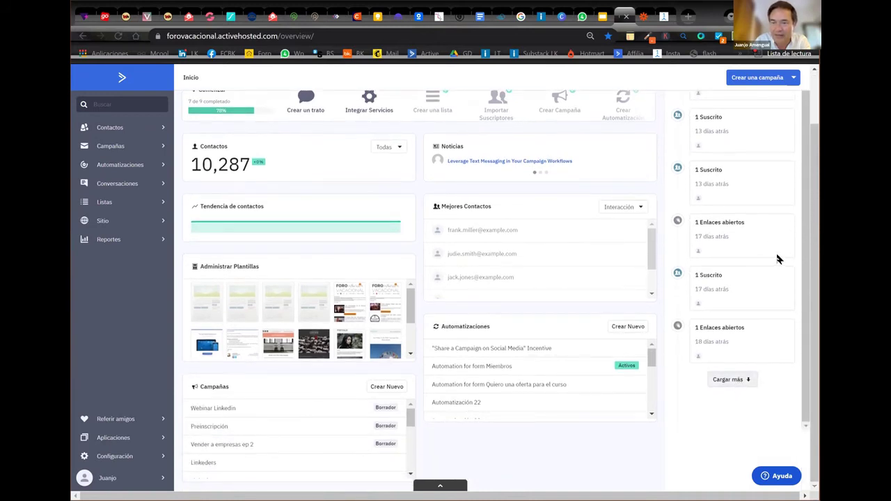
{"action": "scroll", "coordinate": [778, 273], "scroll_direction": "down", "scroll_amount": 2}
{"action": "scroll", "coordinate": [780, 275], "scroll_direction": "down", "scroll_amount": 5}
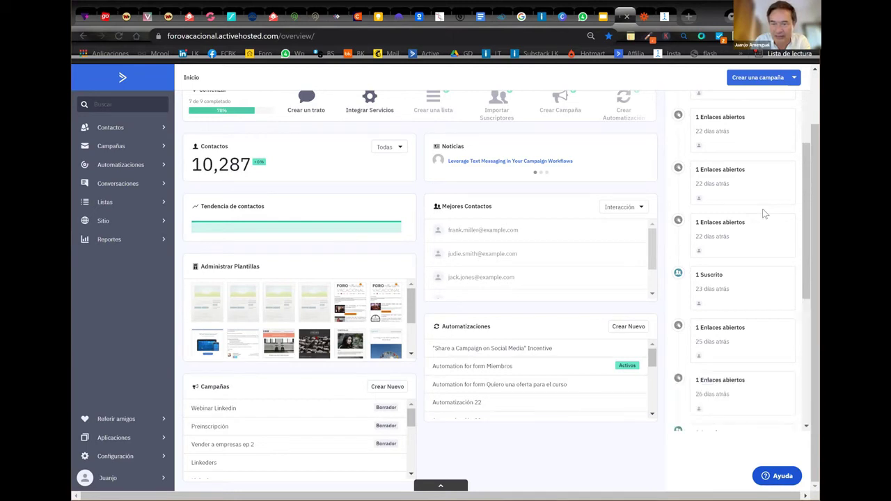
{"action": "scroll", "coordinate": [764, 214], "scroll_direction": "down", "scroll_amount": 3}
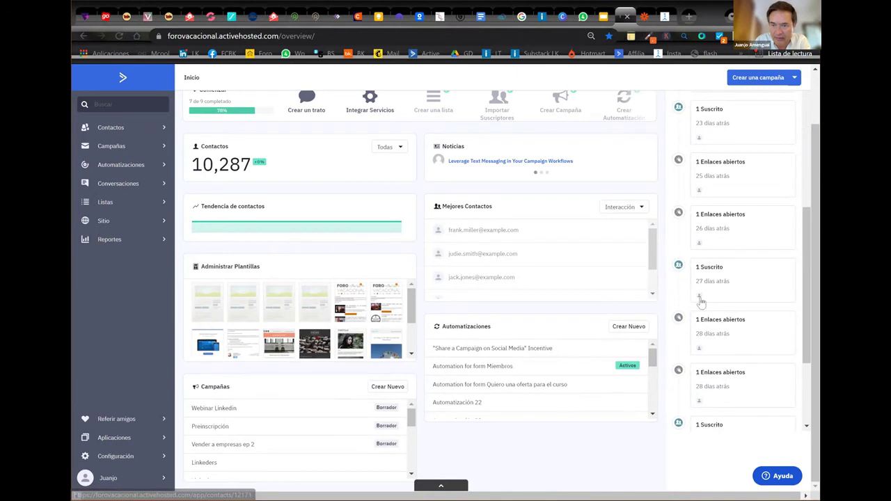
{"action": "mouse_move", "coordinate": [702, 302]}
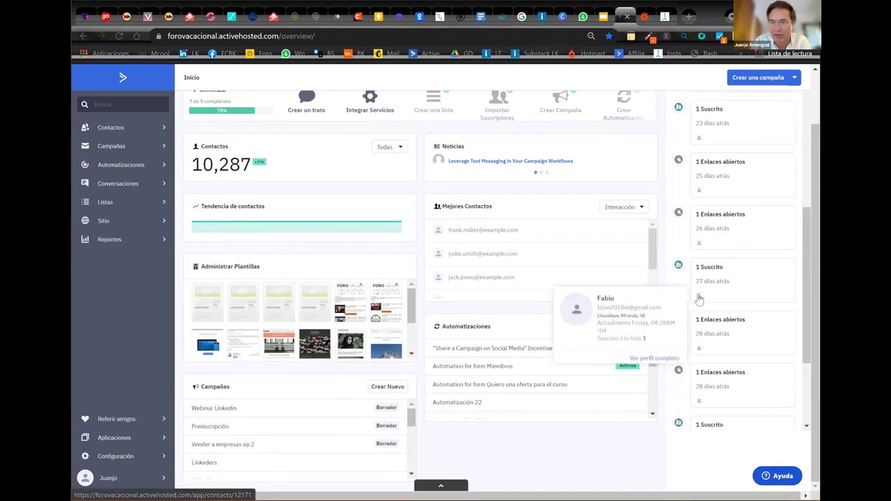
{"action": "left_click", "coordinate": [700, 300]}
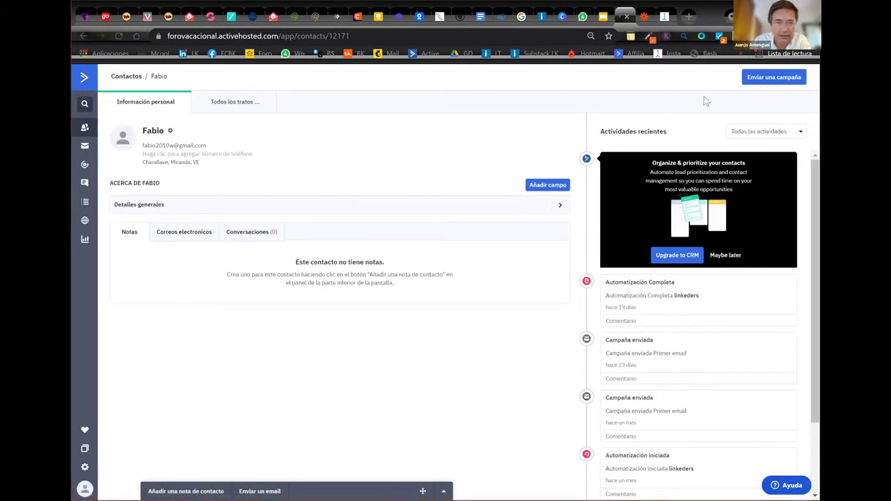
Dismiss the CRM upgrade offer in the contact's recent activities and check the activity filter
{"action": "left_click", "coordinate": [730, 256]}
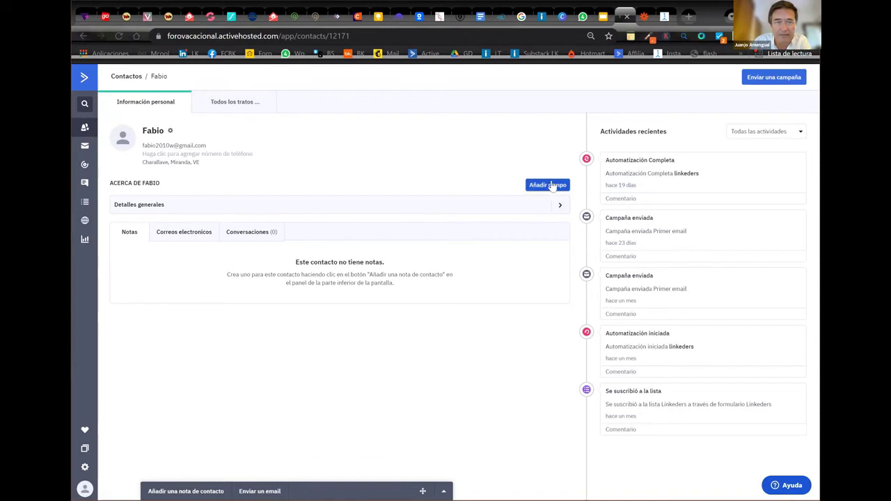
{"action": "left_click", "coordinate": [790, 136]}
{"action": "left_click", "coordinate": [789, 134]}
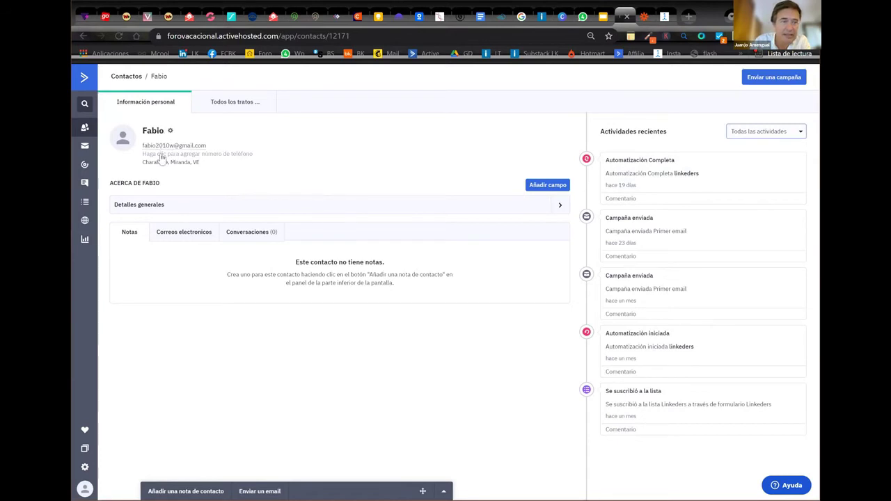
View the contact's deals page and return to the contact's personal information
{"action": "left_click", "coordinate": [232, 104]}
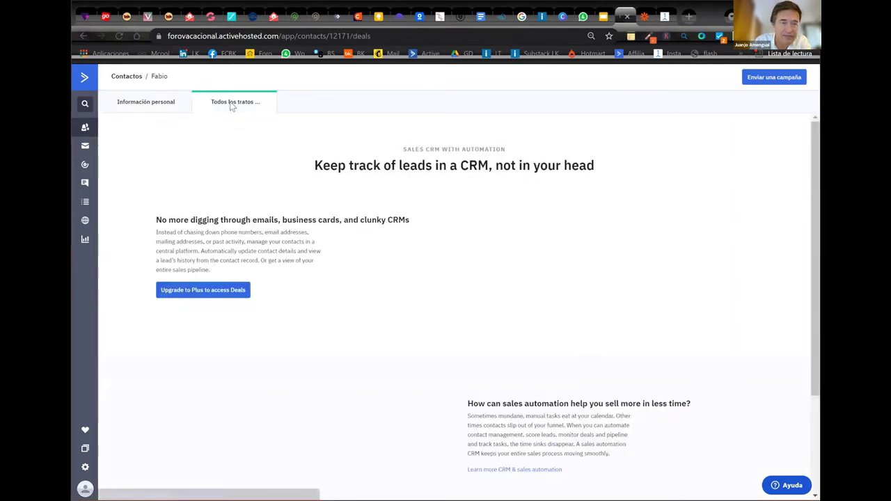
{"action": "left_click", "coordinate": [152, 105]}
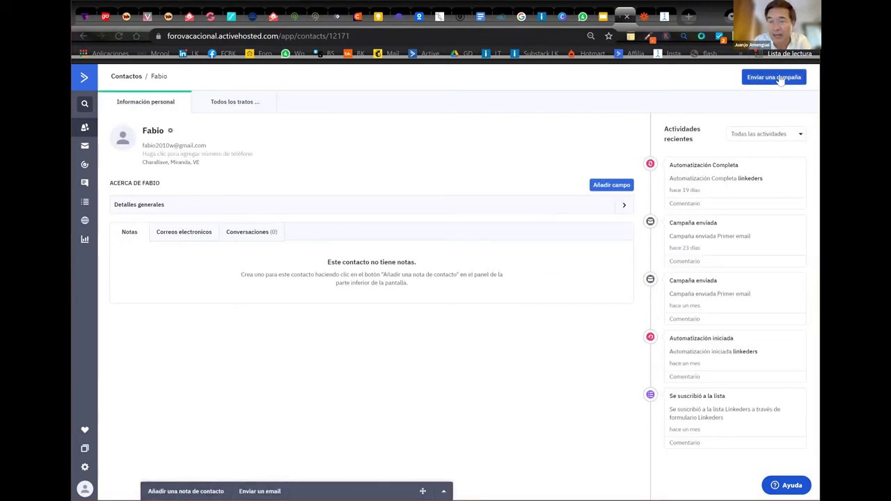
Open the full contact list and look through the tags available for filtering contacts
{"action": "left_click", "coordinate": [84, 130]}
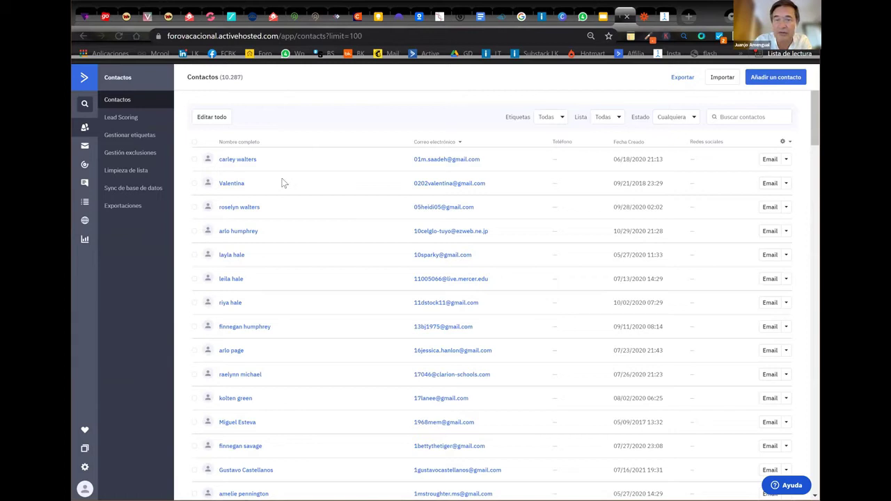
{"action": "left_click", "coordinate": [561, 118]}
{"action": "scroll", "coordinate": [583, 178], "scroll_direction": "down", "scroll_amount": 1}
{"action": "scroll", "coordinate": [583, 178], "scroll_direction": "down", "scroll_amount": 5}
{"action": "scroll", "coordinate": [583, 177], "scroll_direction": "up", "scroll_amount": 2}
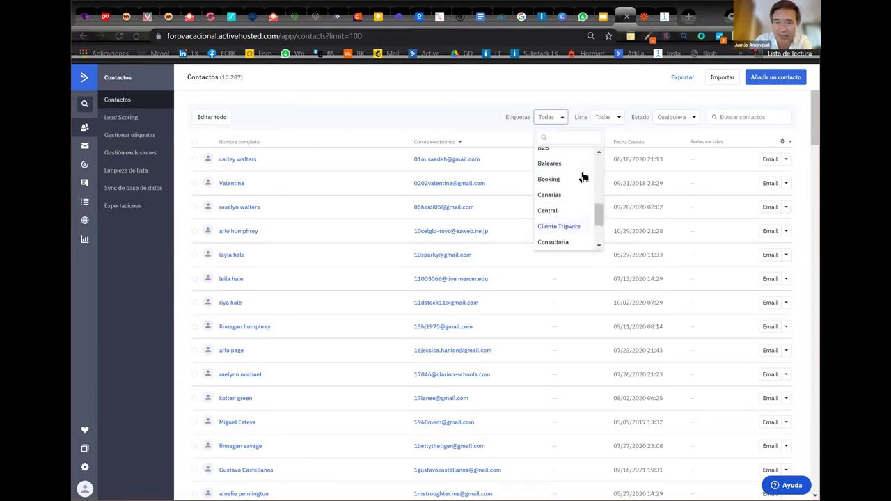
{"action": "scroll", "coordinate": [561, 197], "scroll_direction": "down", "scroll_amount": 3}
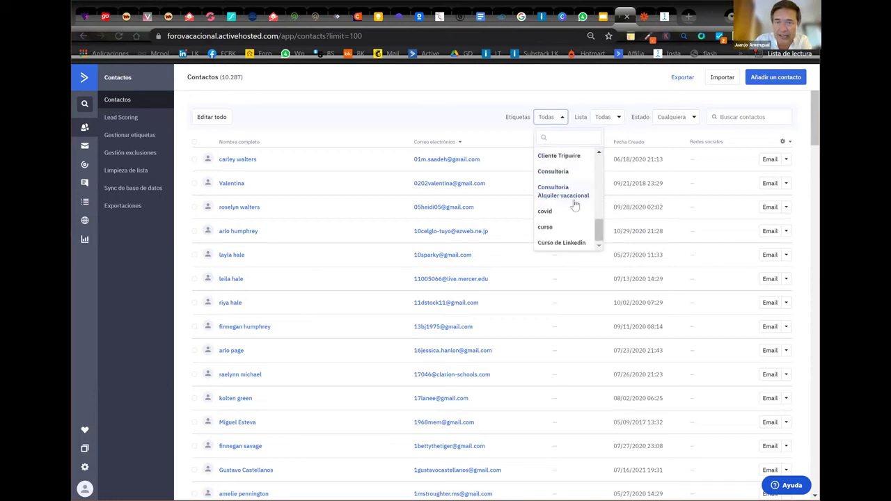
{"action": "scroll", "coordinate": [575, 205], "scroll_direction": "down", "scroll_amount": 1}
{"action": "scroll", "coordinate": [570, 161], "scroll_direction": "up", "scroll_amount": 1}
{"action": "scroll", "coordinate": [570, 160], "scroll_direction": "up", "scroll_amount": 5}
{"action": "scroll", "coordinate": [569, 156], "scroll_direction": "up", "scroll_amount": 3}
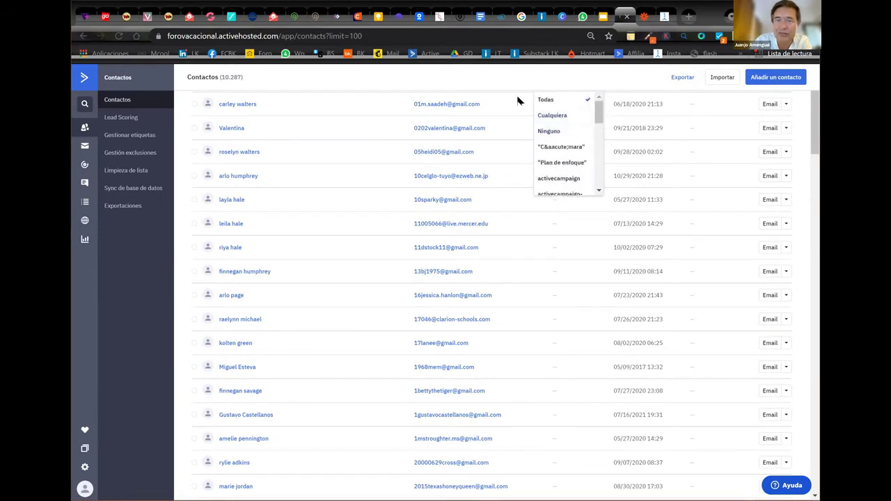
{"action": "scroll", "coordinate": [691, 119], "scroll_direction": "up", "scroll_amount": 2}
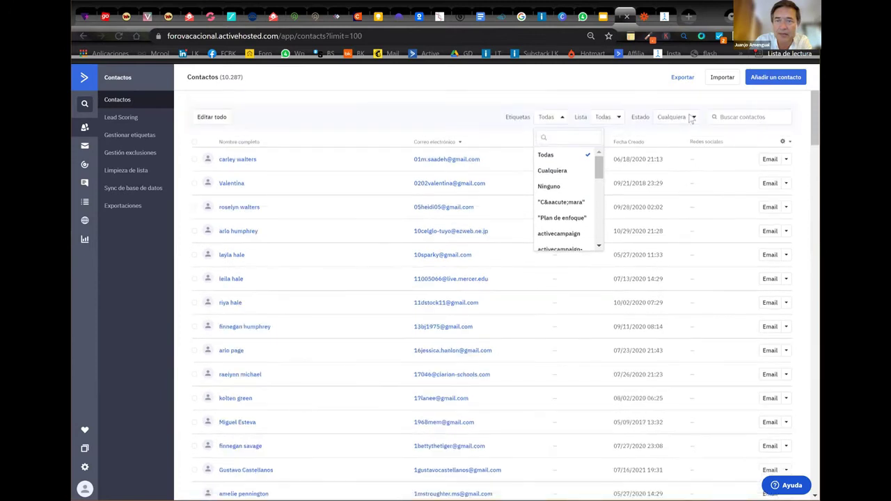
Look through the mailing lists available for filtering contacts, leaving the contact list unfiltered
{"action": "left_click", "coordinate": [618, 118]}
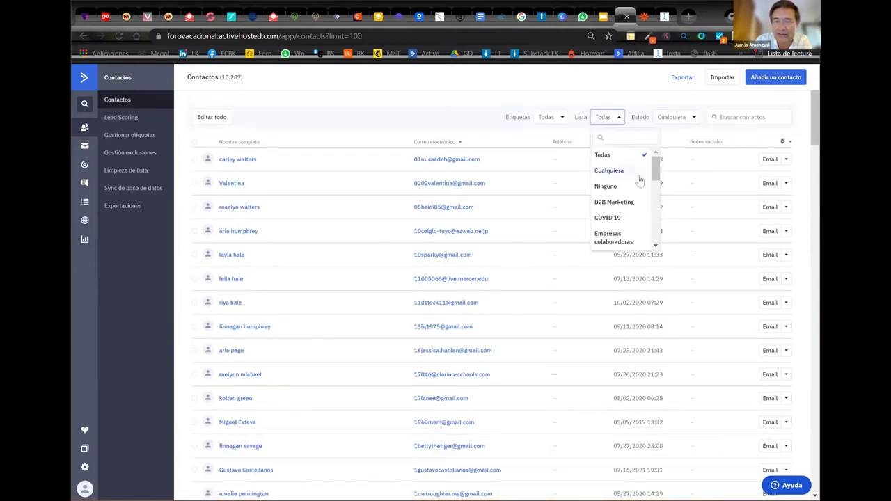
{"action": "scroll", "coordinate": [639, 180], "scroll_direction": "down", "scroll_amount": 4}
{"action": "scroll", "coordinate": [639, 180], "scroll_direction": "down", "scroll_amount": 3}
{"action": "scroll", "coordinate": [627, 191], "scroll_direction": "down", "scroll_amount": 2}
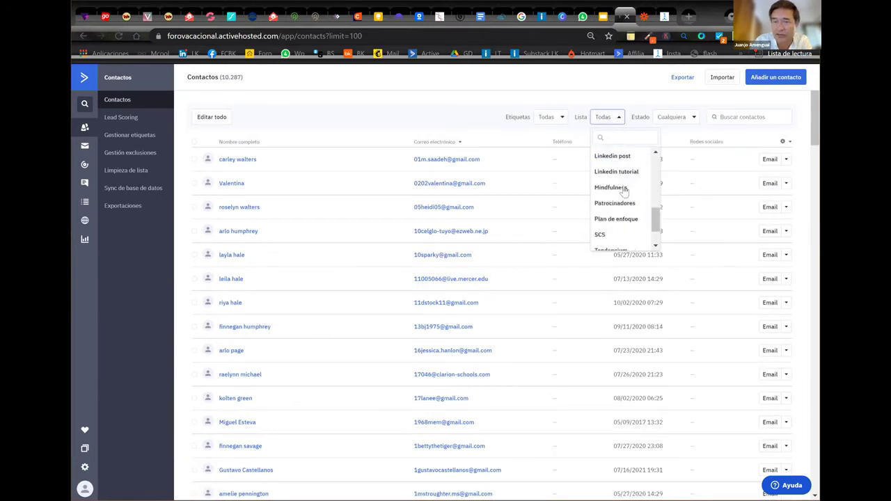
{"action": "scroll", "coordinate": [625, 190], "scroll_direction": "down", "scroll_amount": 1}
{"action": "scroll", "coordinate": [625, 189], "scroll_direction": "down", "scroll_amount": 2}
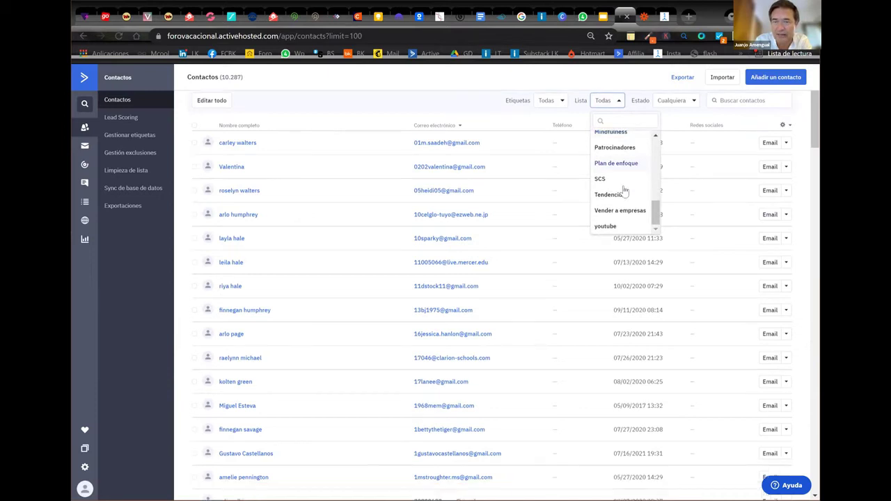
{"action": "scroll", "coordinate": [623, 160], "scroll_direction": "up", "scroll_amount": 10}
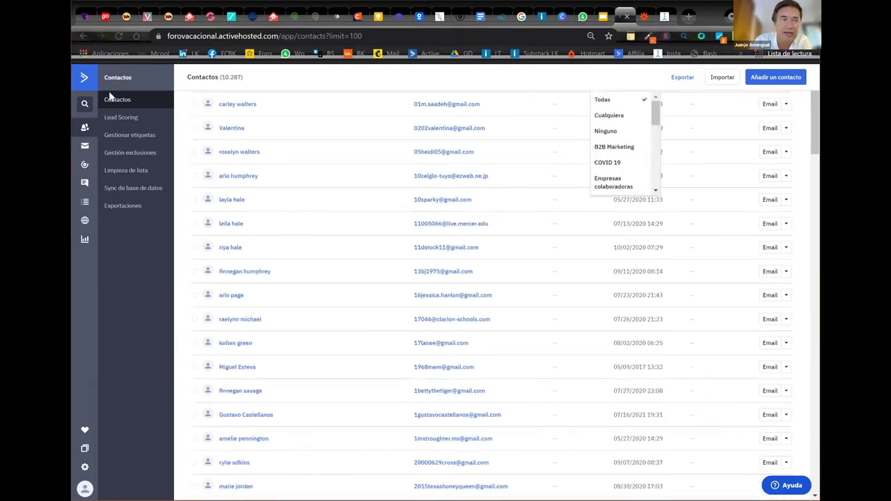
{"action": "left_click", "coordinate": [83, 129]}
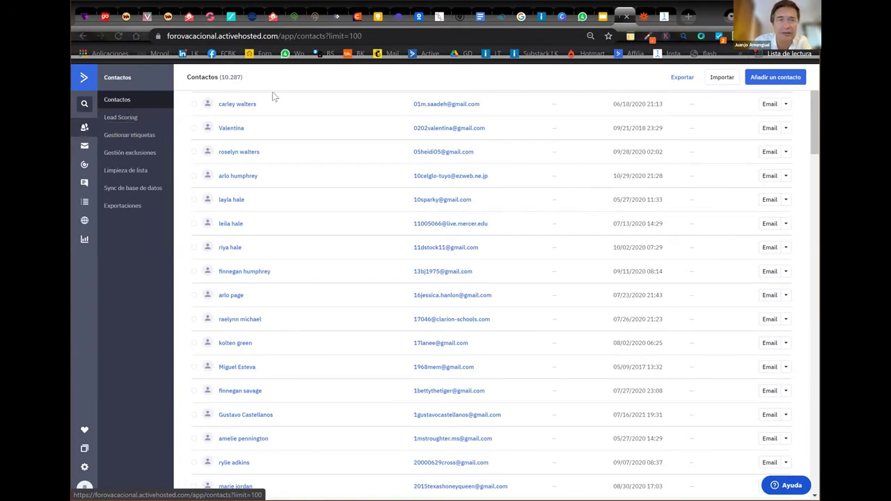
Open the campaigns overview and look through the sent and draft email campaigns
{"action": "left_click", "coordinate": [85, 147]}
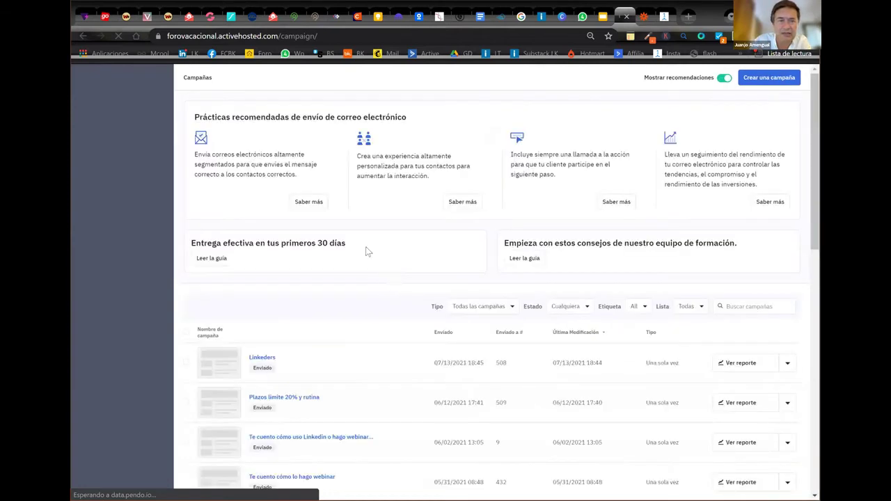
{"action": "scroll", "coordinate": [563, 292], "scroll_direction": "down", "scroll_amount": 2}
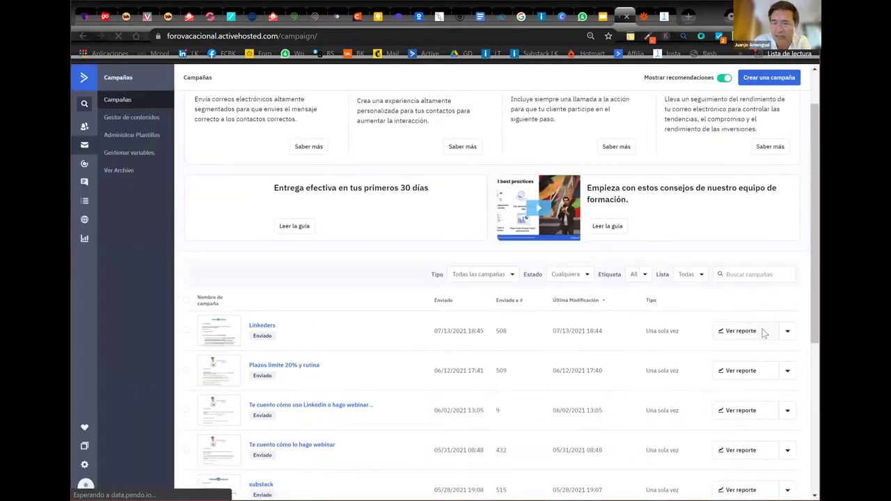
{"action": "scroll", "coordinate": [516, 333], "scroll_direction": "down", "scroll_amount": 2}
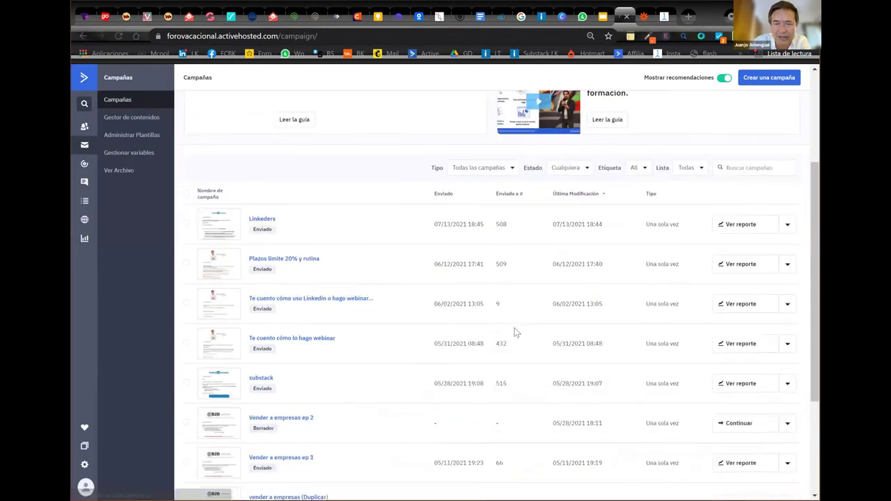
{"action": "scroll", "coordinate": [515, 317], "scroll_direction": "down", "scroll_amount": 3}
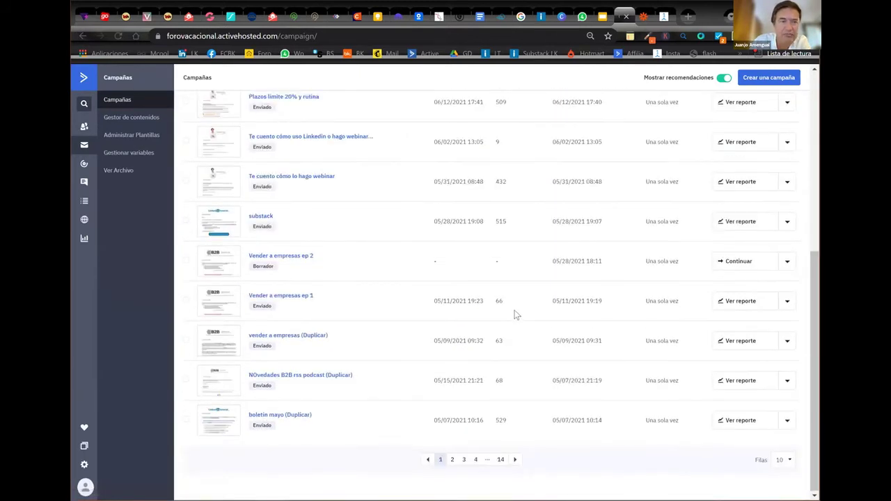
{"action": "scroll", "coordinate": [410, 259], "scroll_direction": "up", "scroll_amount": 6}
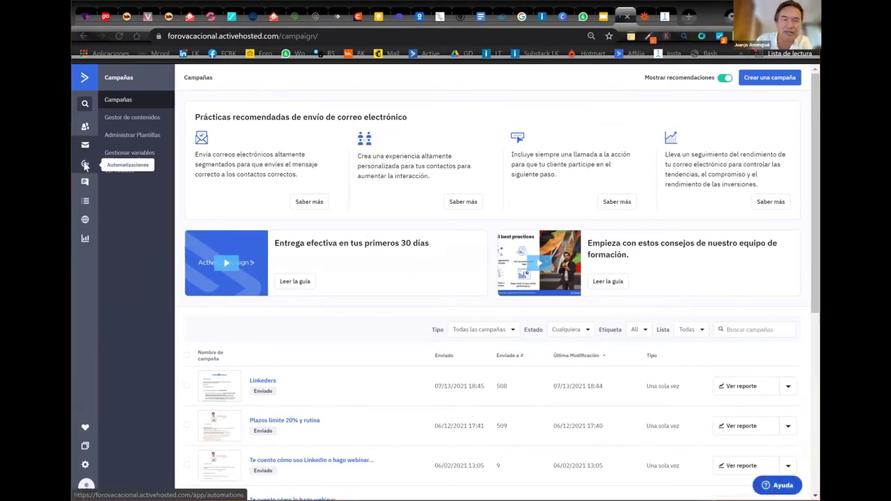
Open the automations overview and look through its first page of automations
{"action": "left_click", "coordinate": [85, 165]}
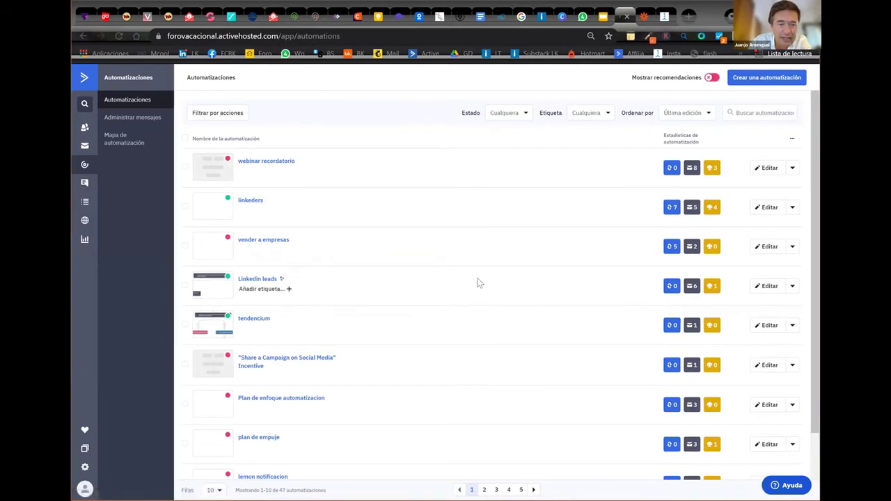
{"action": "scroll", "coordinate": [478, 282], "scroll_direction": "down", "scroll_amount": 2}
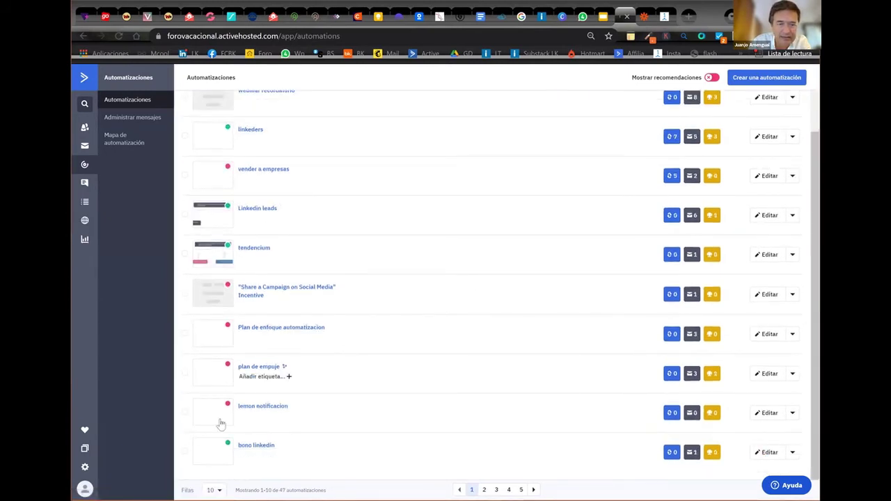
{"action": "scroll", "coordinate": [311, 334], "scroll_direction": "up", "scroll_amount": 2}
{"action": "scroll", "coordinate": [311, 335], "scroll_direction": "down", "scroll_amount": 2}
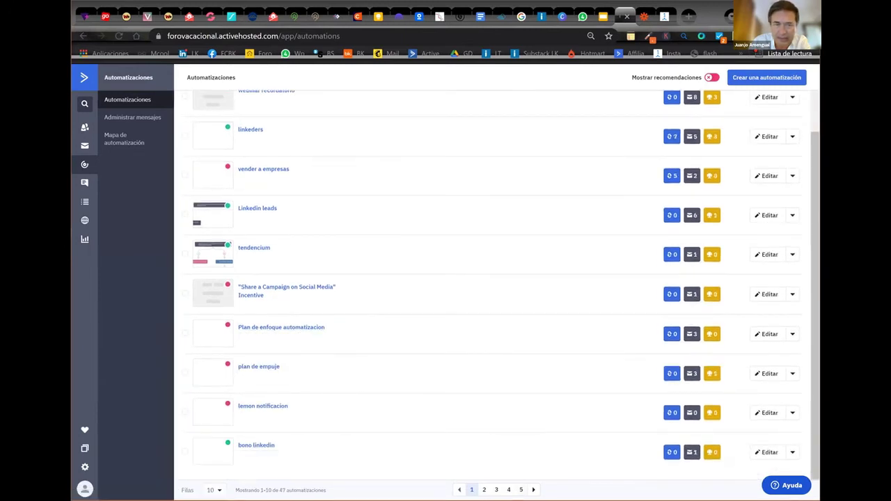
Look through the automations on pages 5, 4, 3 and 2 of the automations list
{"action": "left_click", "coordinate": [521, 490]}
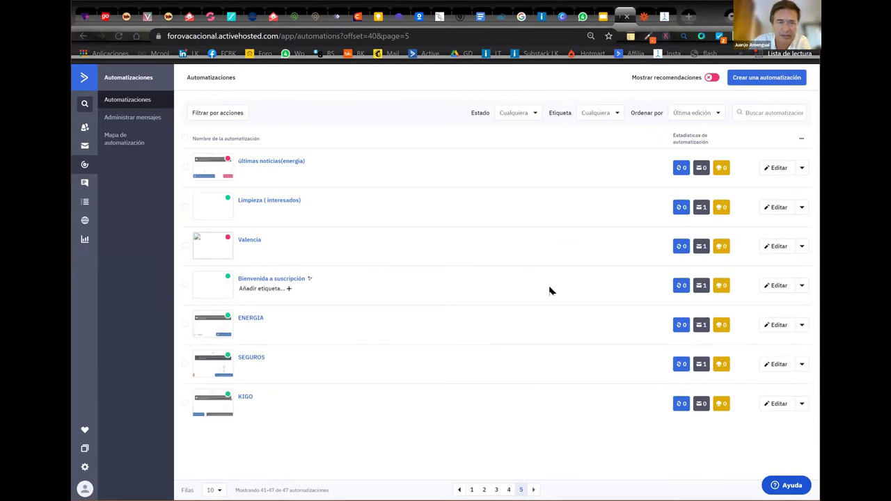
{"action": "left_click", "coordinate": [508, 490]}
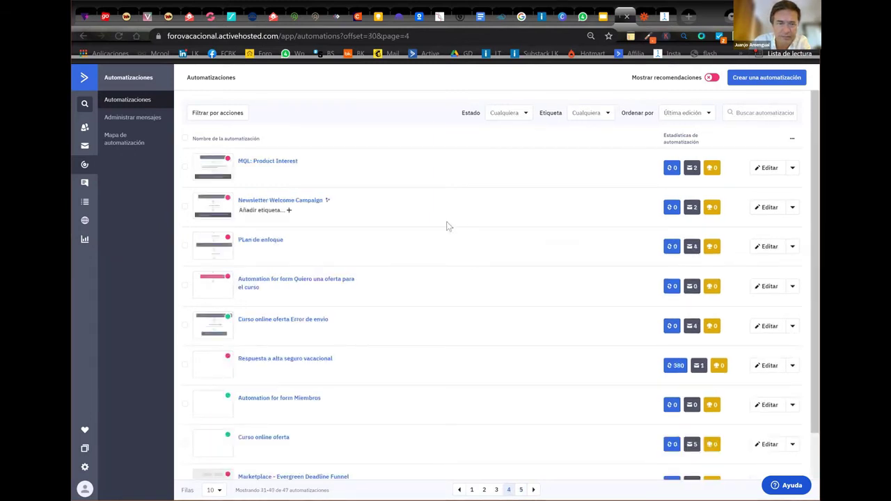
{"action": "scroll", "coordinate": [448, 226], "scroll_direction": "down", "scroll_amount": 2}
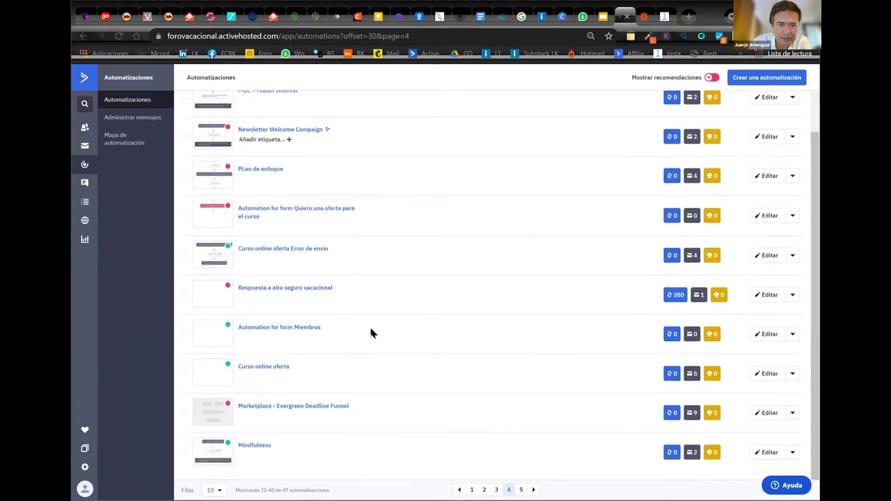
{"action": "scroll", "coordinate": [379, 324], "scroll_direction": "up", "scroll_amount": 2}
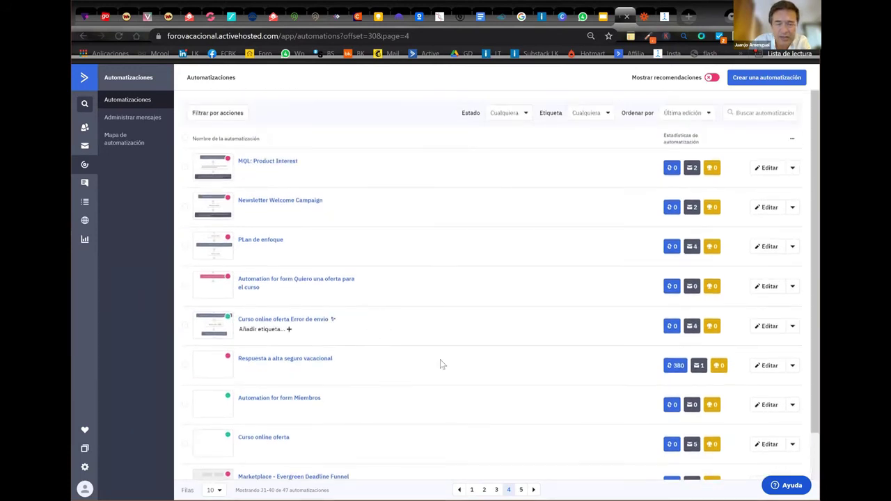
{"action": "key", "text": "alt+Left"}
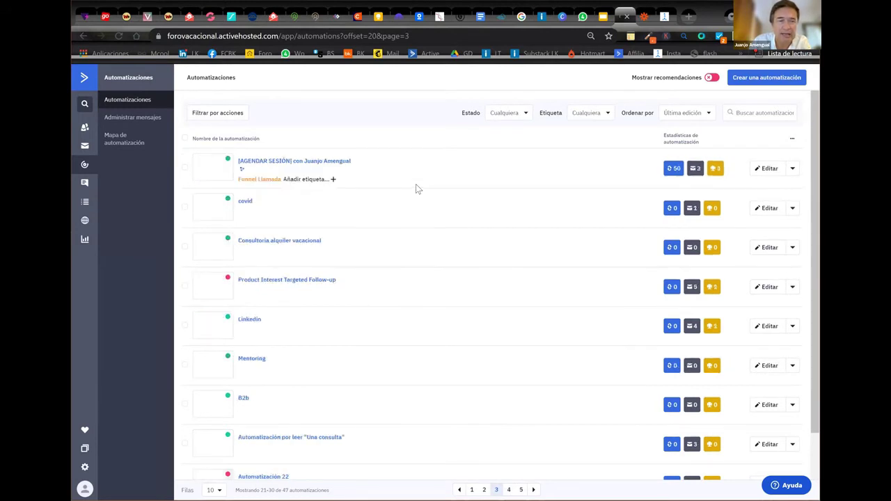
{"action": "scroll", "coordinate": [429, 243], "scroll_direction": "down", "scroll_amount": 1}
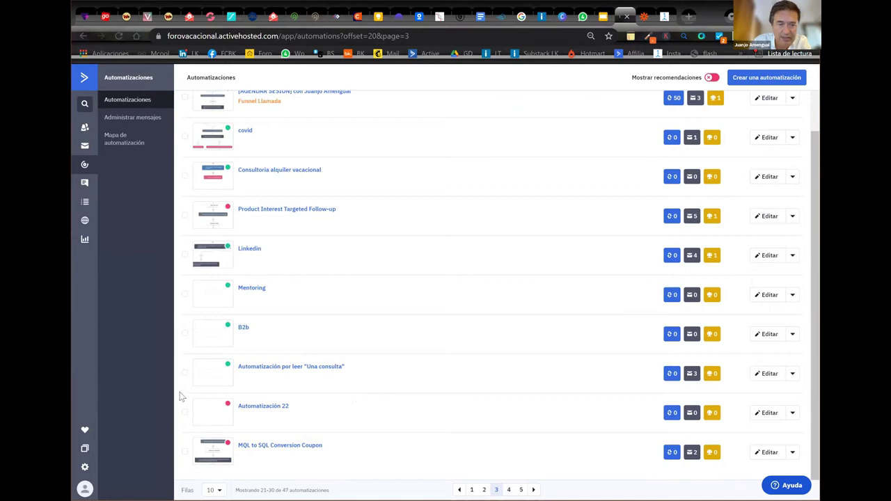
{"action": "scroll", "coordinate": [390, 289], "scroll_direction": "up", "scroll_amount": 1}
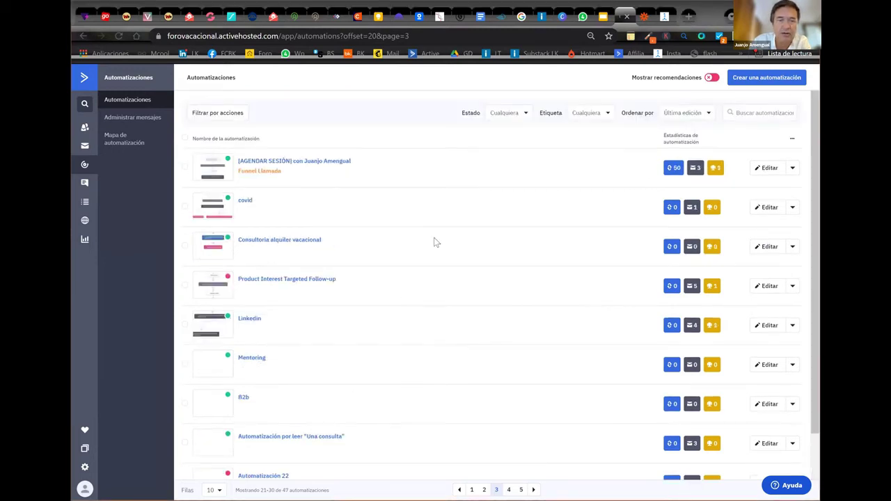
{"action": "key", "text": "alt+Left"}
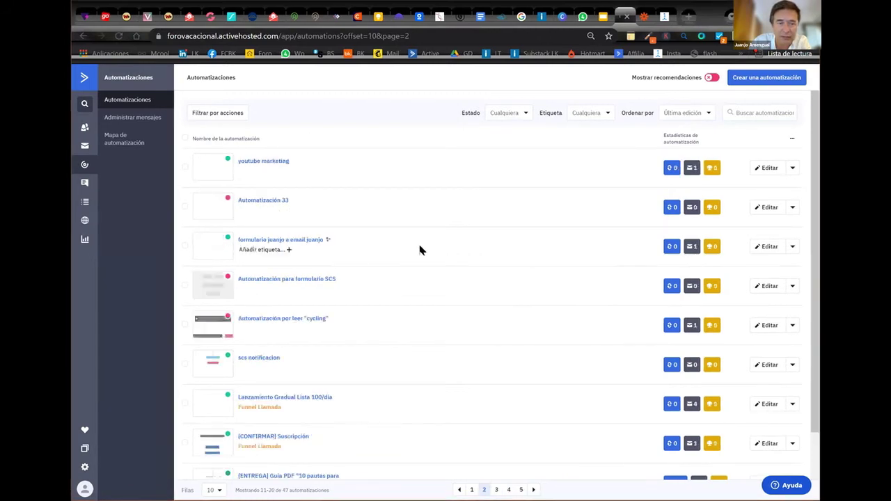
{"action": "scroll", "coordinate": [419, 251], "scroll_direction": "down", "scroll_amount": 1}
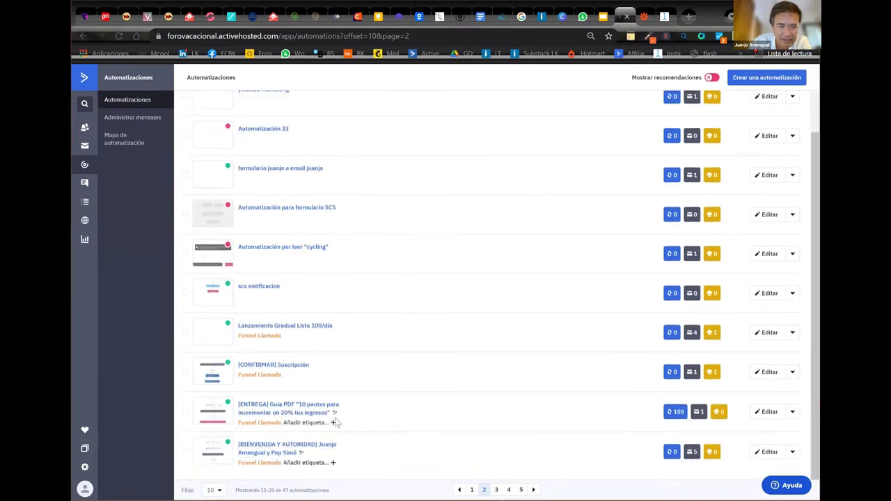
{"action": "scroll", "coordinate": [639, 290], "scroll_direction": "up", "scroll_amount": 1}
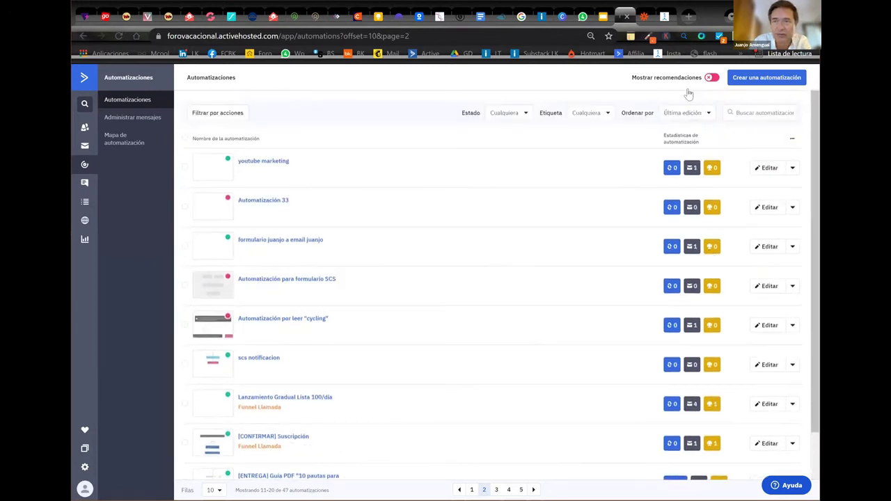
Search the automations for "foro vacacional"
{"action": "left_click", "coordinate": [745, 112]}
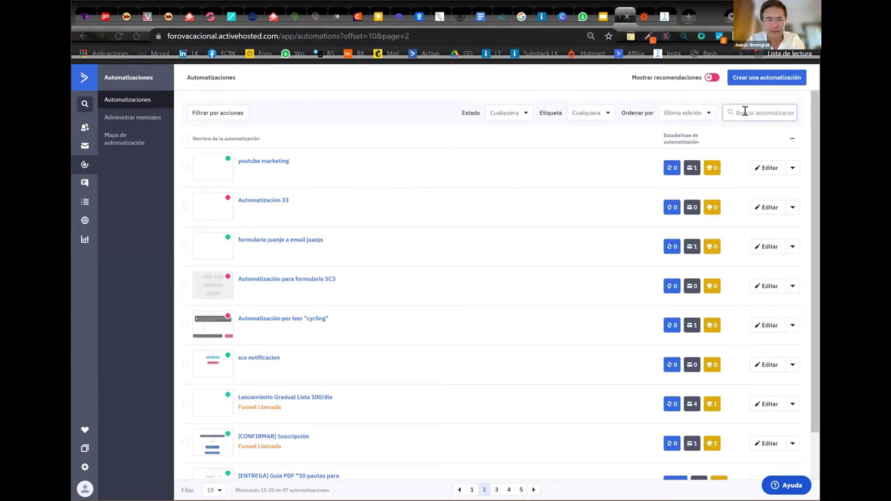
{"action": "type", "text": "fo"}
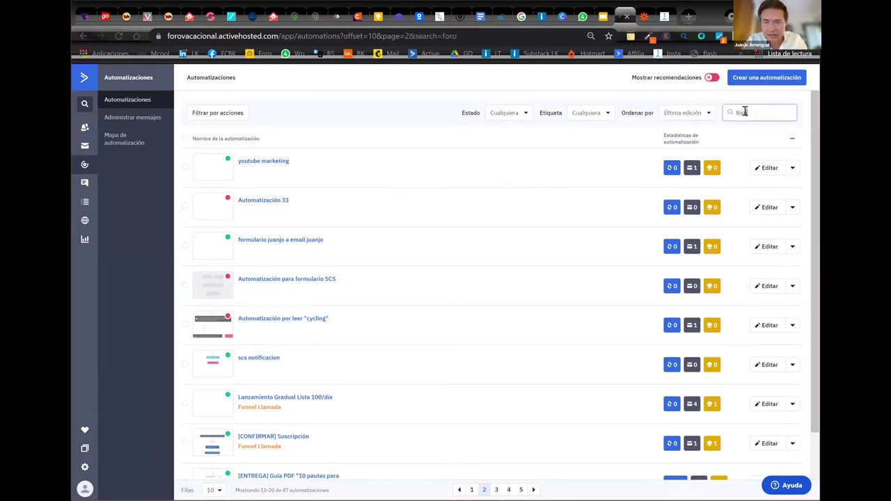
{"action": "type", "text": "ro vacacional"}
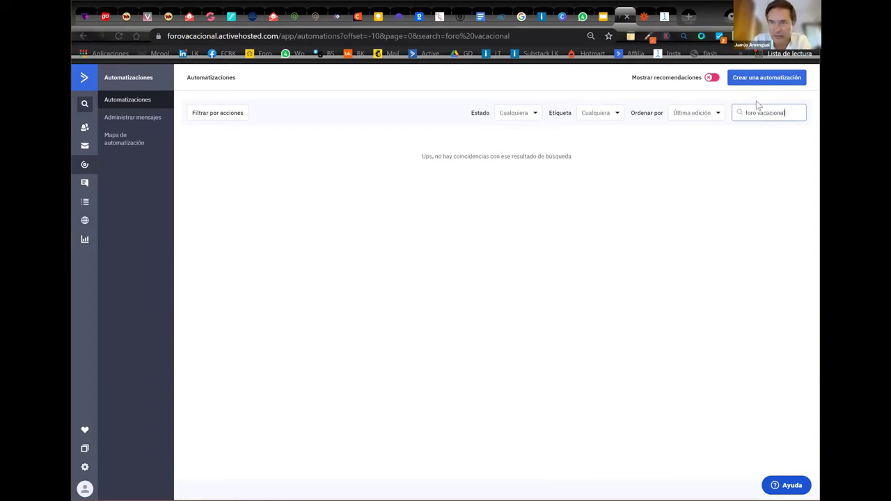
Shorten the automation search to "foro" and clear it to show the full automations list again
{"action": "key", "text": "BackSpace"}
{"action": "key", "text": "BackSpace"}
{"action": "key", "text": "BackSpace"}
{"action": "key", "text": "BackSpace"}
{"action": "key", "text": "BackSpace"}
{"action": "key", "text": "BackSpace"}
{"action": "key", "text": "BackSpace"}
{"action": "key", "text": "BackSpace"}
{"action": "key", "text": "BackSpace"}
{"action": "key", "text": "BackSpace"}
{"action": "key", "text": "BackSpace"}
{"action": "key", "text": "BackSpace"}
{"action": "key", "text": "BackSpace"}
{"action": "key", "text": "BackSpace"}
{"action": "key", "text": "BackSpace"}
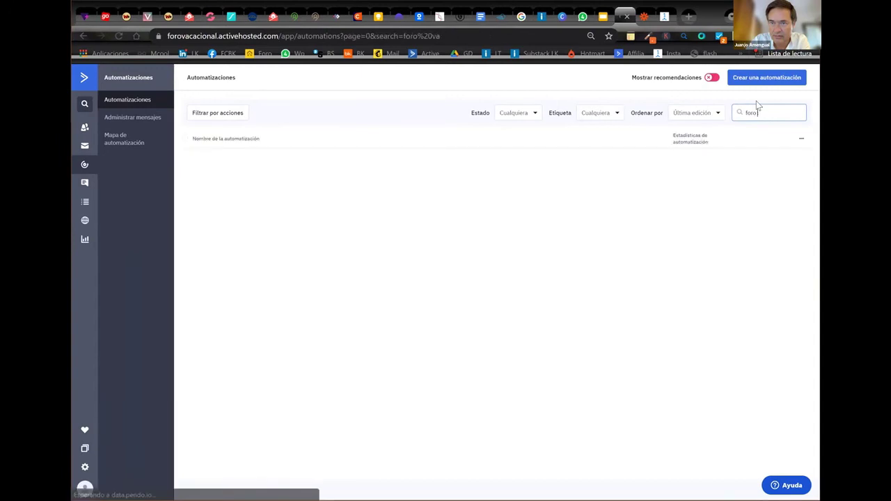
{"action": "type", "text": "foro"}
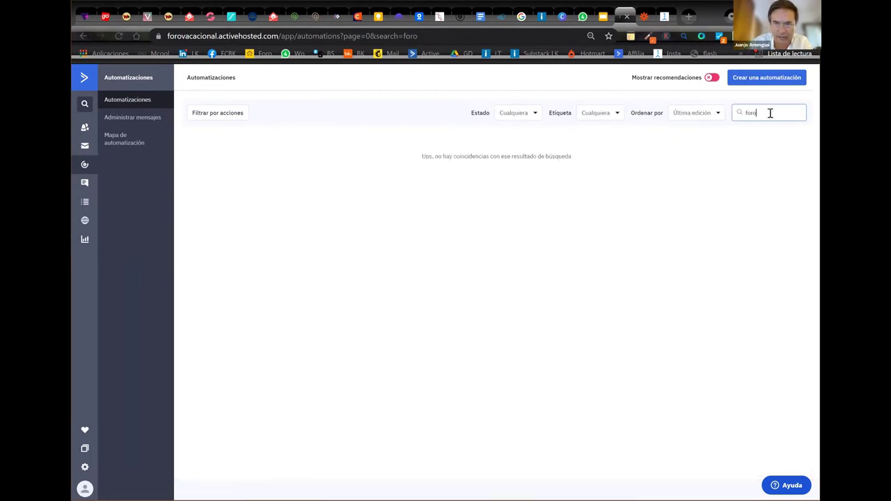
{"action": "key", "text": "BackSpace"}
{"action": "key", "text": "BackSpace"}
{"action": "key", "text": "BackSpace"}
{"action": "key", "text": "BackSpace"}
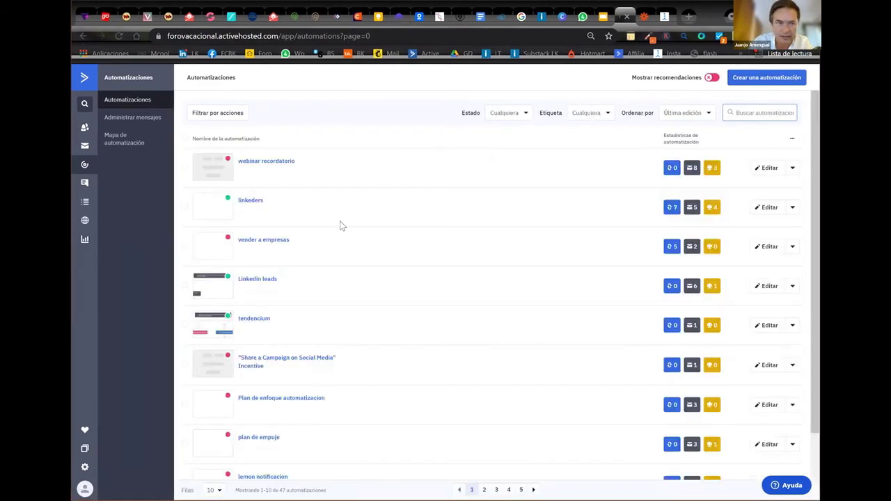
Go to page 2 of the automations and check the statistics of the "[ENTREGA] Guía PDF" automation
{"action": "scroll", "coordinate": [288, 186], "scroll_direction": "down", "scroll_amount": 2}
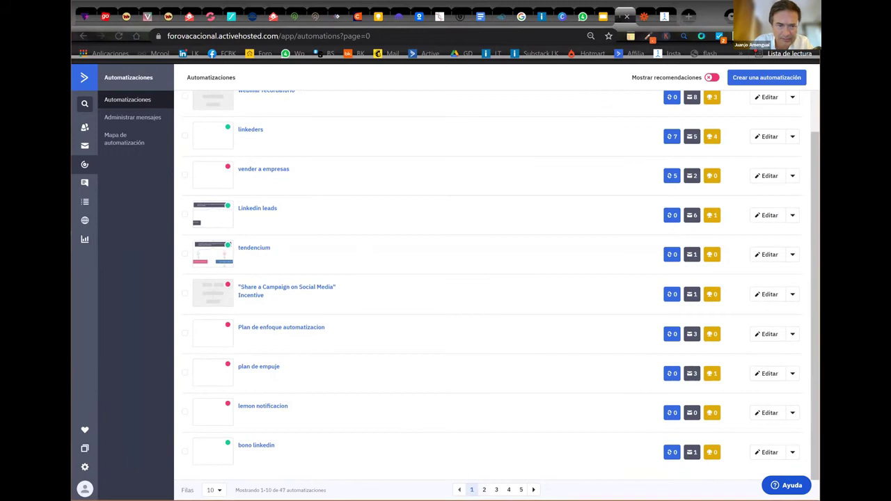
{"action": "left_click", "coordinate": [484, 490]}
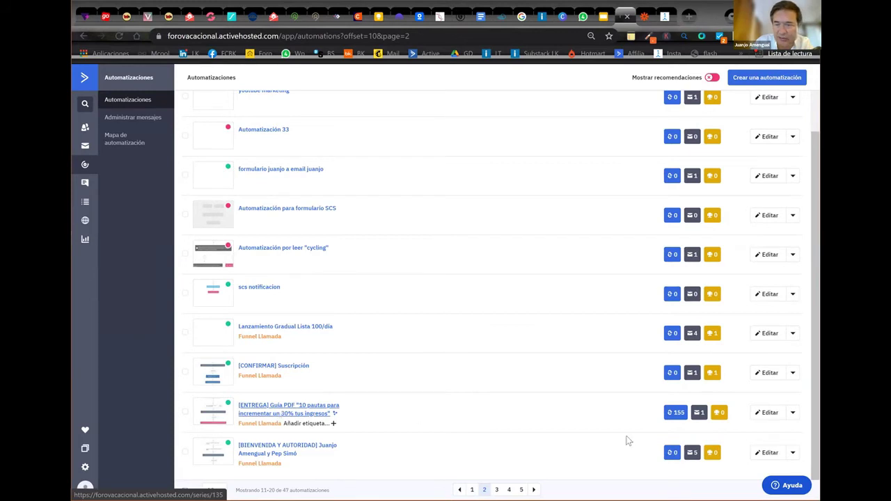
{"action": "mouse_move", "coordinate": [675, 415]}
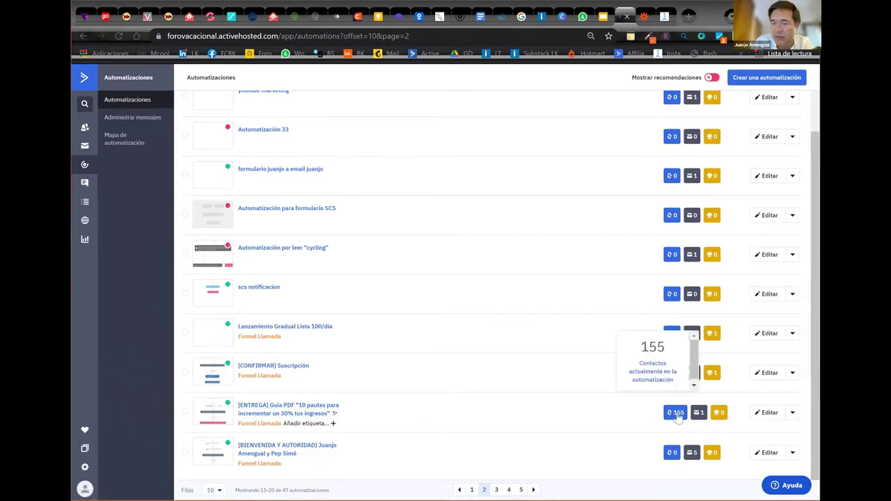
{"action": "mouse_move", "coordinate": [702, 421]}
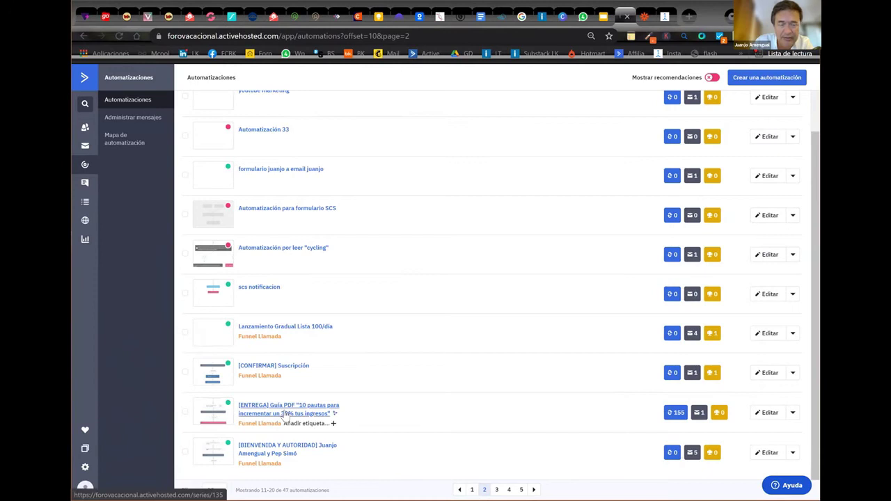
Open the "[ENTREGA] Guía PDF" automation and examine its workflow, previewing the "[LO PROMETIDO] Aquí tienes tu Recurso Gratuito" email action
{"action": "left_click", "coordinate": [600, 307]}
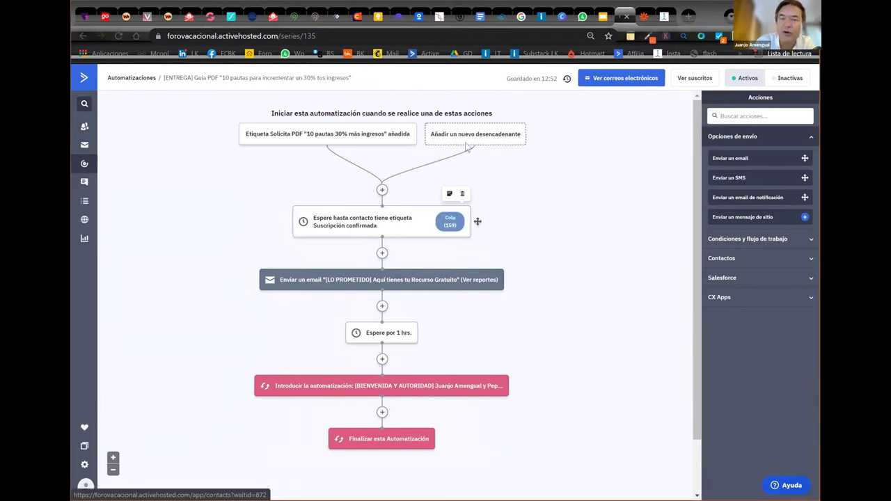
{"action": "scroll", "coordinate": [450, 173], "scroll_direction": "down", "scroll_amount": 1}
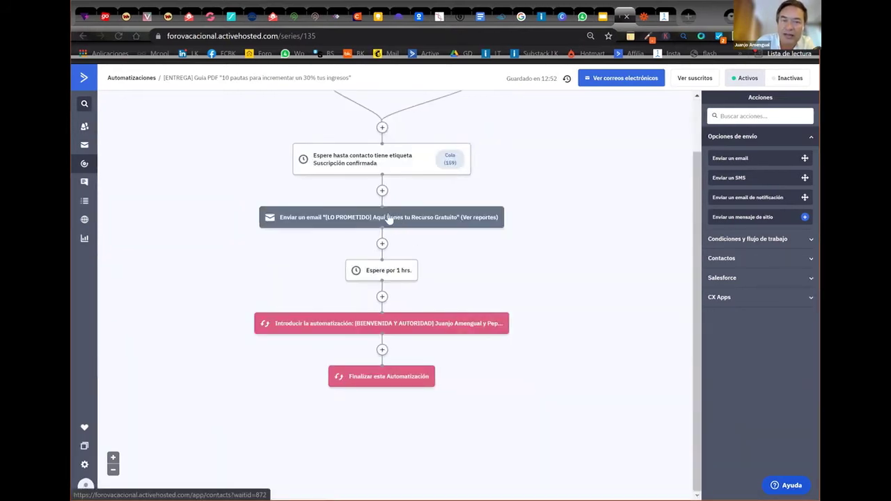
{"action": "mouse_move", "coordinate": [389, 219]}
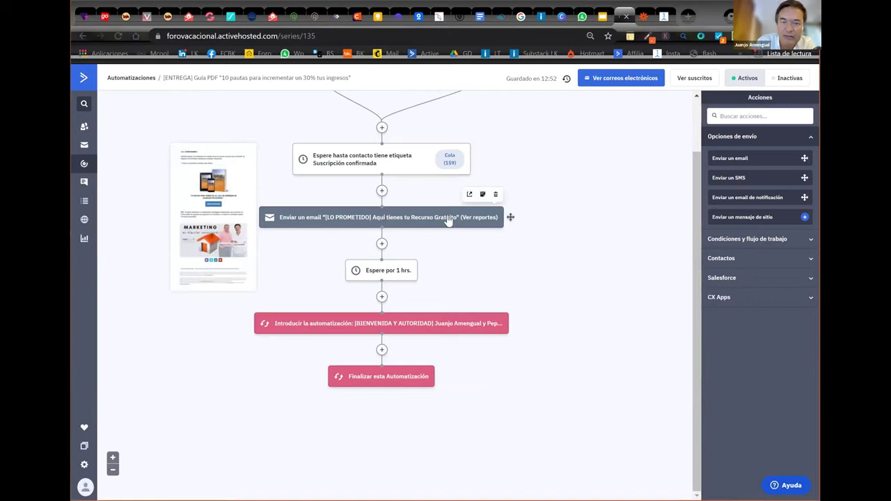
{"action": "mouse_move", "coordinate": [399, 329]}
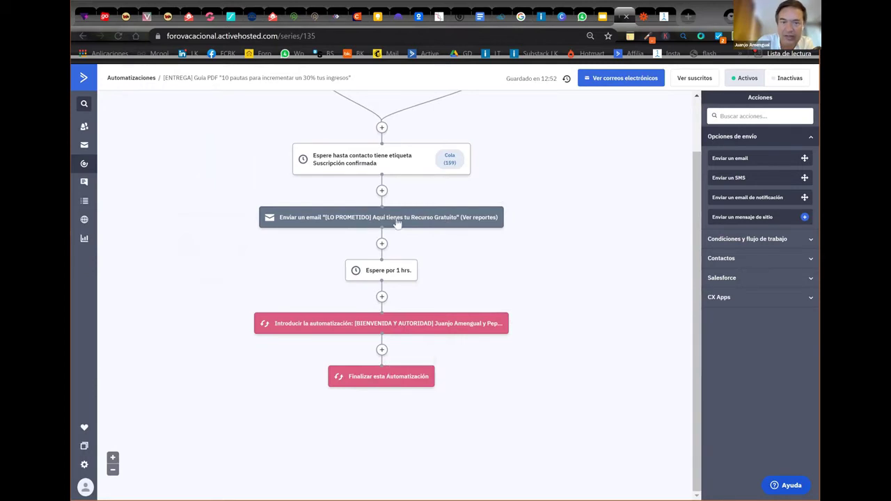
{"action": "mouse_move", "coordinate": [348, 220]}
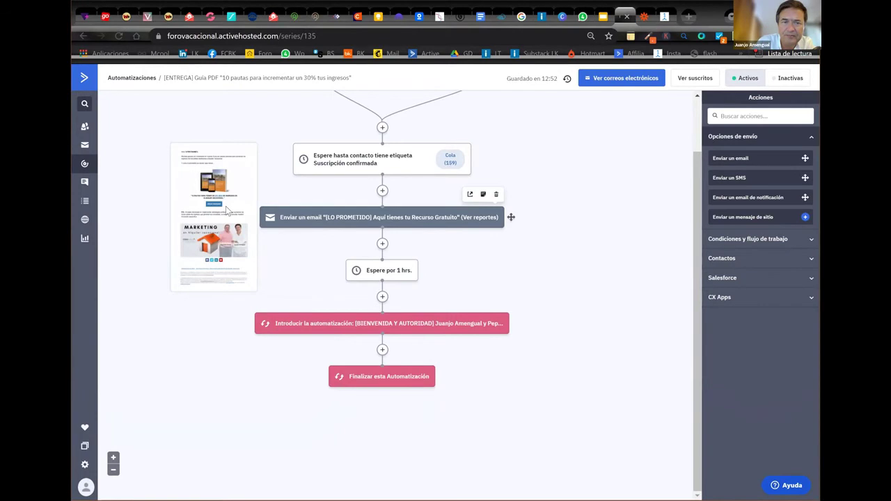
Open the "[LO PROMETIDO] Aquí tienes tu Recurso Gratuito" email for editing, look through its content, and save and exit it
{"action": "left_click", "coordinate": [250, 197]}
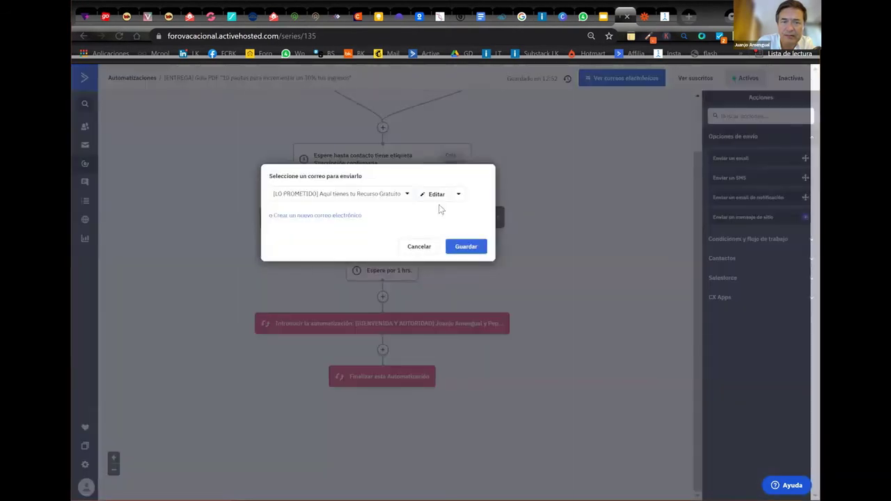
{"action": "mouse_move", "coordinate": [426, 195]}
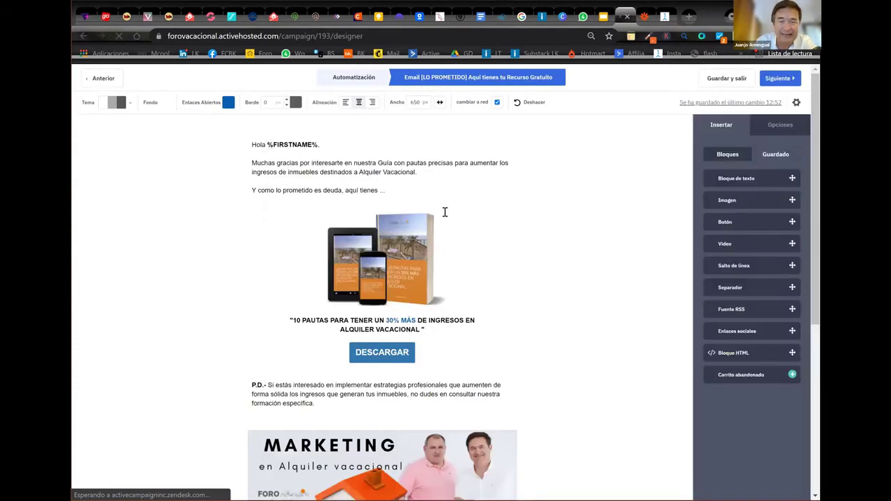
{"action": "scroll", "coordinate": [514, 250], "scroll_direction": "down", "scroll_amount": 3}
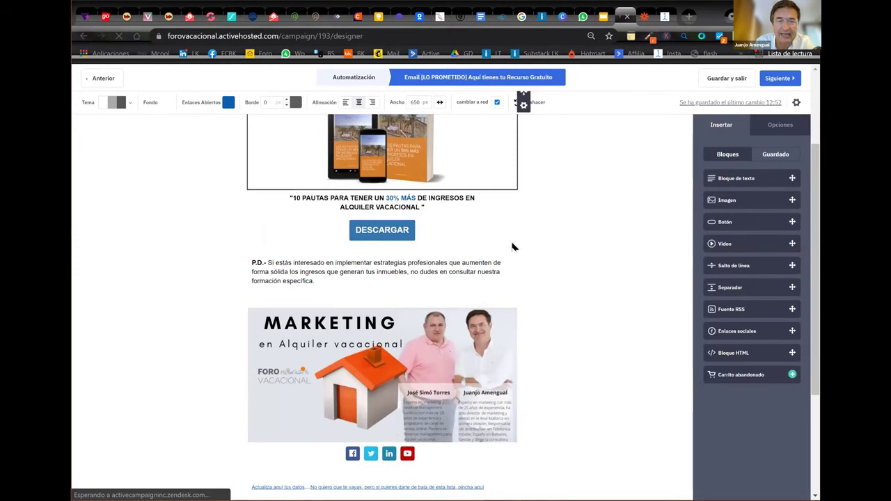
{"action": "scroll", "coordinate": [97, 82], "scroll_direction": "up", "scroll_amount": 3}
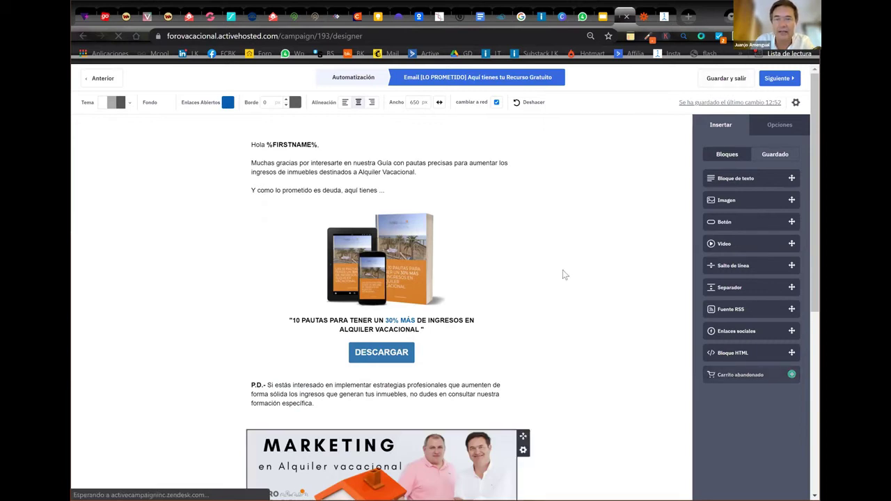
{"action": "left_click", "coordinate": [719, 80]}
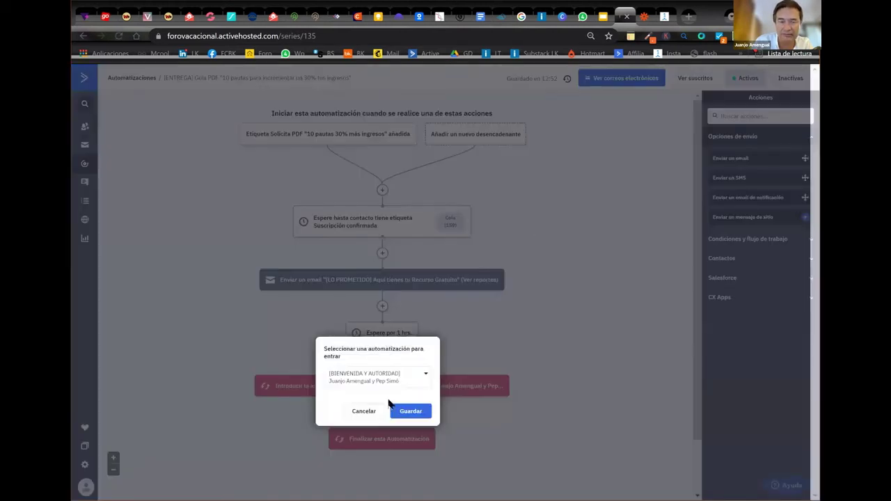
Save the action that enters the "[BIENVENIDA Y AUTORIDAD]" automation and review the whole workflow from trigger to end
{"action": "left_click", "coordinate": [410, 412]}
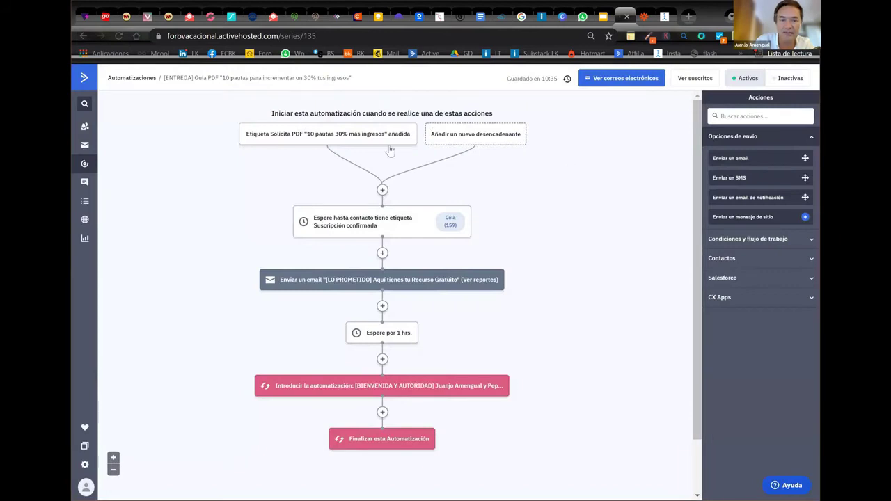
{"action": "scroll", "coordinate": [497, 193], "scroll_direction": "down", "scroll_amount": 1}
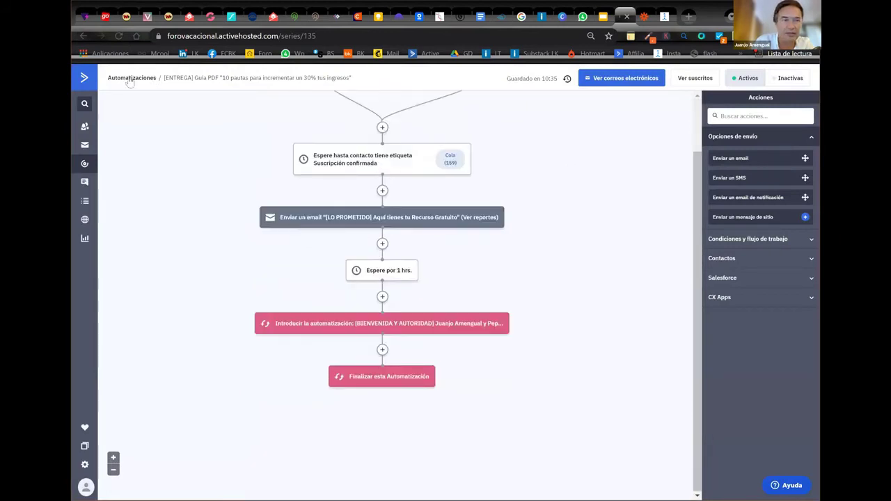
{"action": "scroll", "coordinate": [129, 82], "scroll_direction": "up", "scroll_amount": 1}
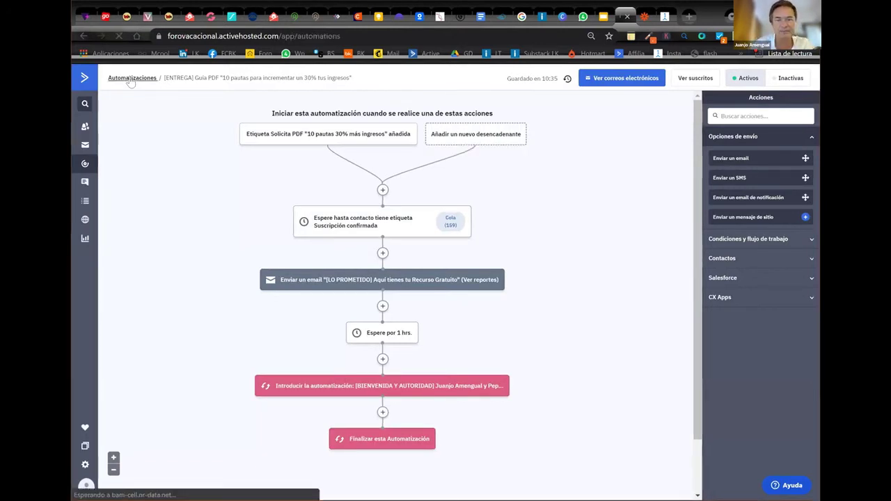
Return to the automations overview and look over its first page
{"action": "left_click", "coordinate": [130, 78]}
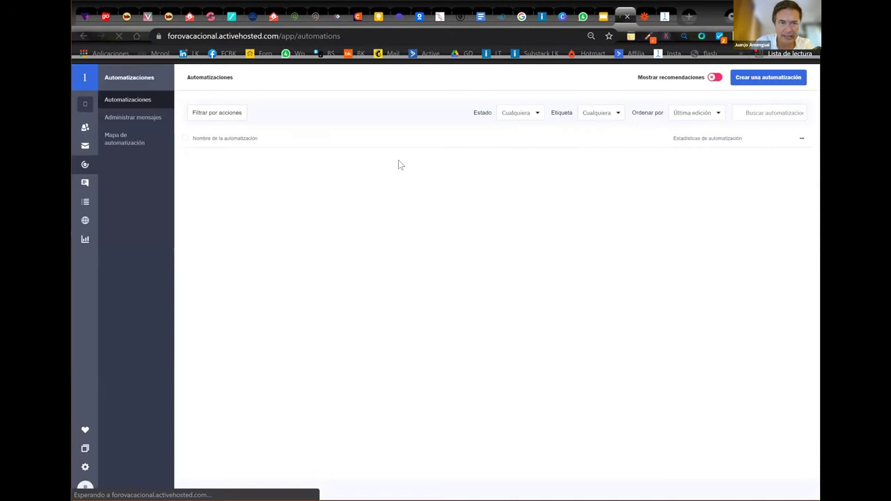
{"action": "scroll", "coordinate": [386, 167], "scroll_direction": "down", "scroll_amount": 1}
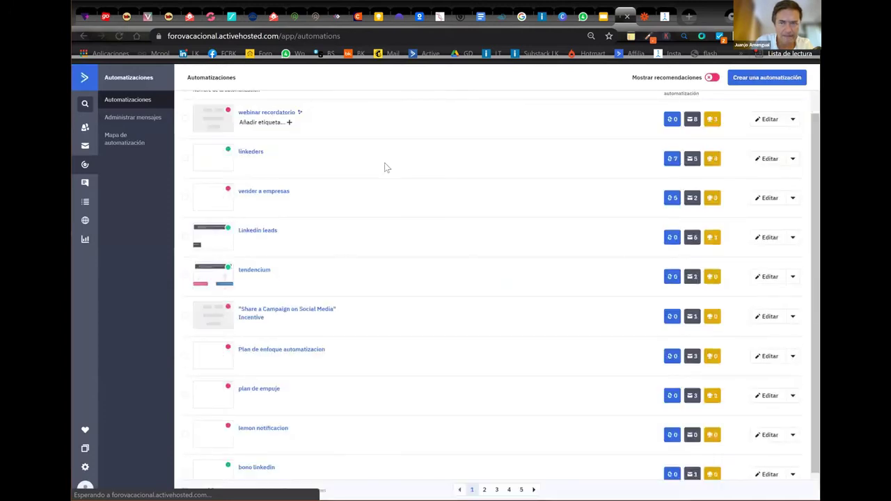
Page through the automations list up to page 5, looking over the automations on each page
{"action": "scroll", "coordinate": [197, 157], "scroll_direction": "down", "scroll_amount": 1}
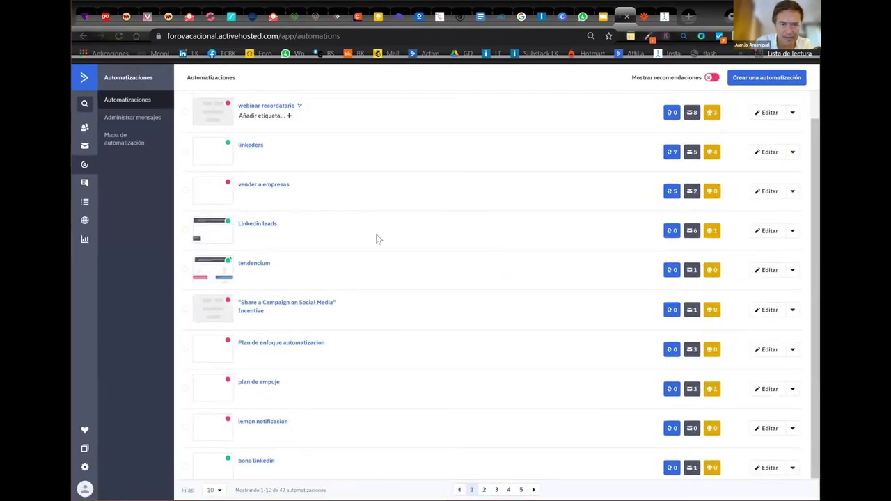
{"action": "scroll", "coordinate": [376, 239], "scroll_direction": "down", "scroll_amount": 1}
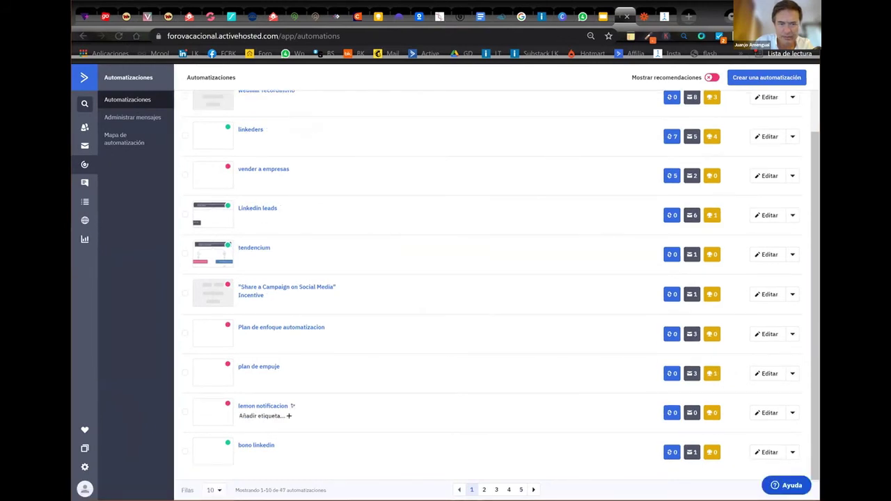
{"action": "left_click", "coordinate": [484, 490]}
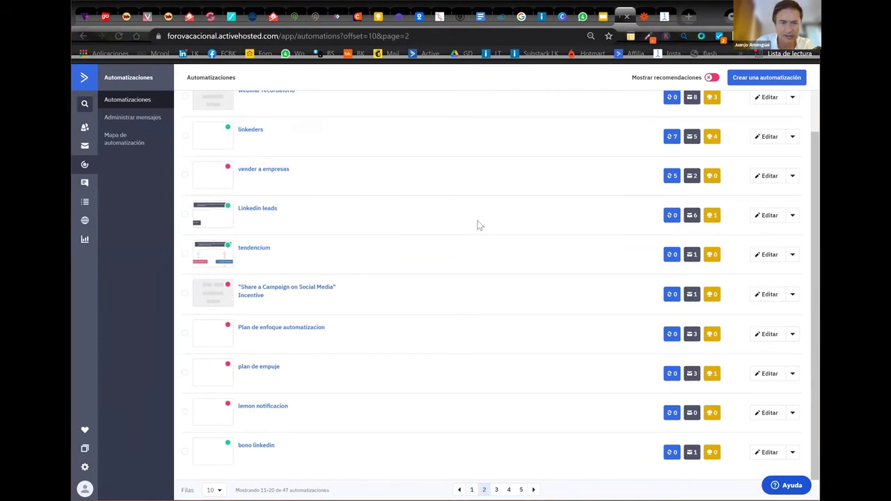
{"action": "mouse_move", "coordinate": [473, 184]}
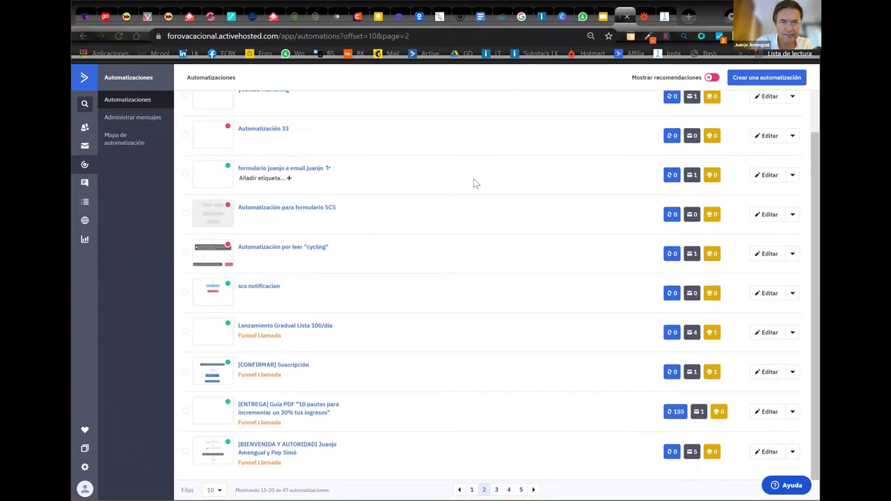
{"action": "left_click", "coordinate": [496, 490]}
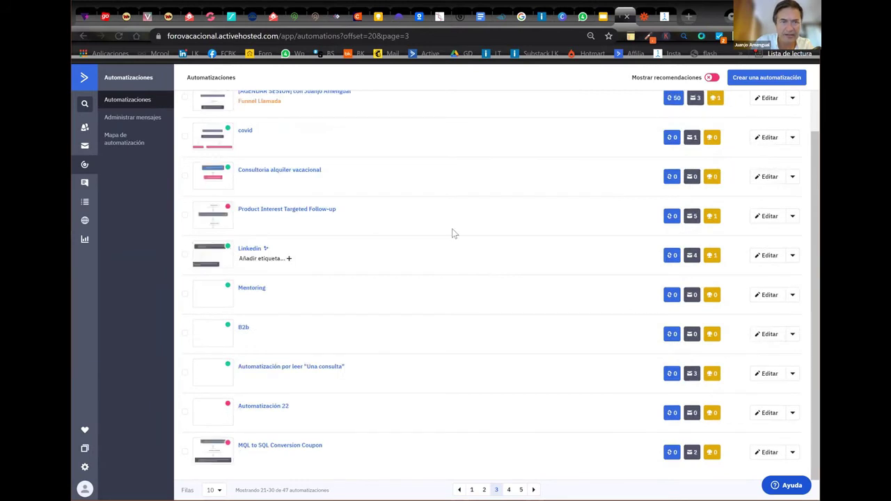
{"action": "scroll", "coordinate": [450, 216], "scroll_direction": "up", "scroll_amount": 2}
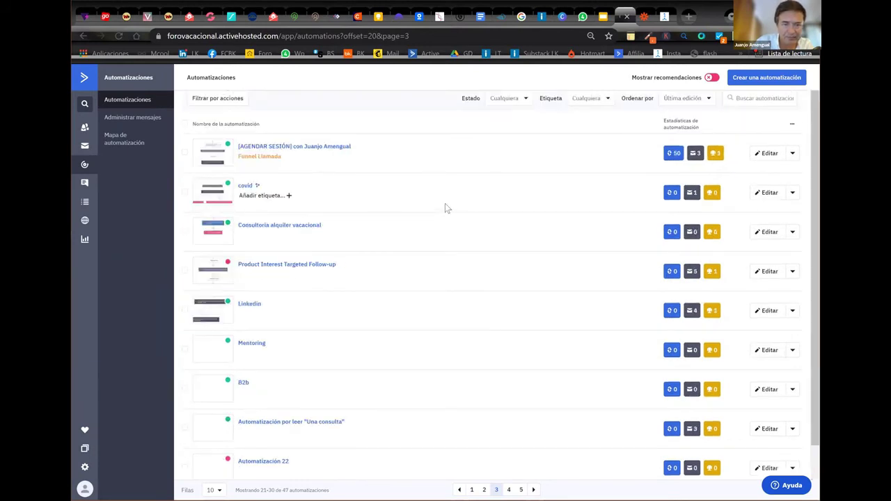
{"action": "scroll", "coordinate": [277, 372], "scroll_direction": "down", "scroll_amount": 2}
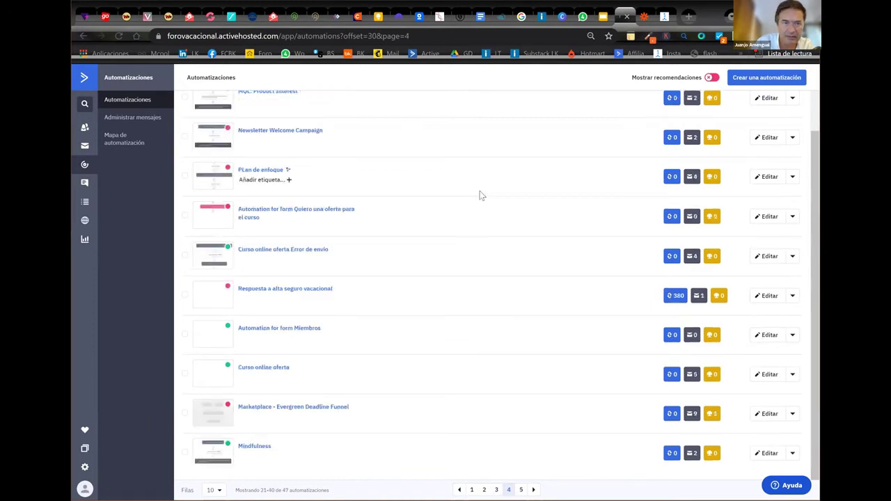
{"action": "scroll", "coordinate": [480, 195], "scroll_direction": "up", "scroll_amount": 2}
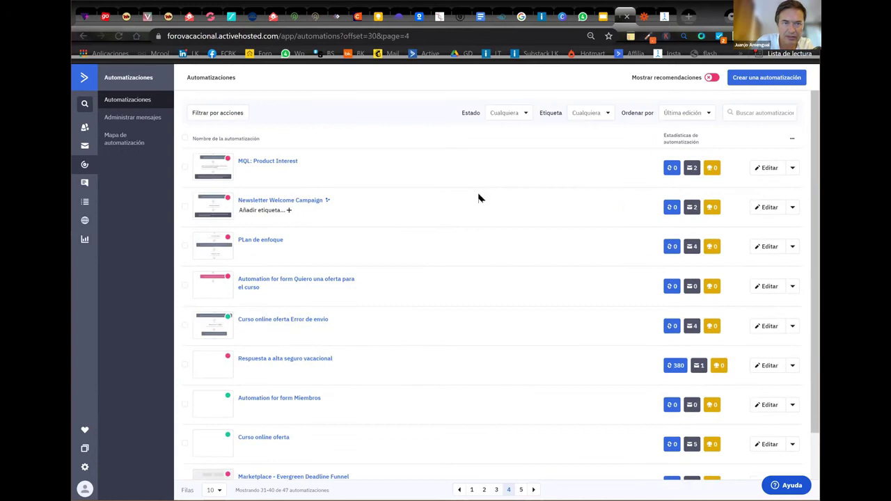
{"action": "scroll", "coordinate": [479, 198], "scroll_direction": "down", "scroll_amount": 1}
{"action": "scroll", "coordinate": [459, 385], "scroll_direction": "down", "scroll_amount": 1}
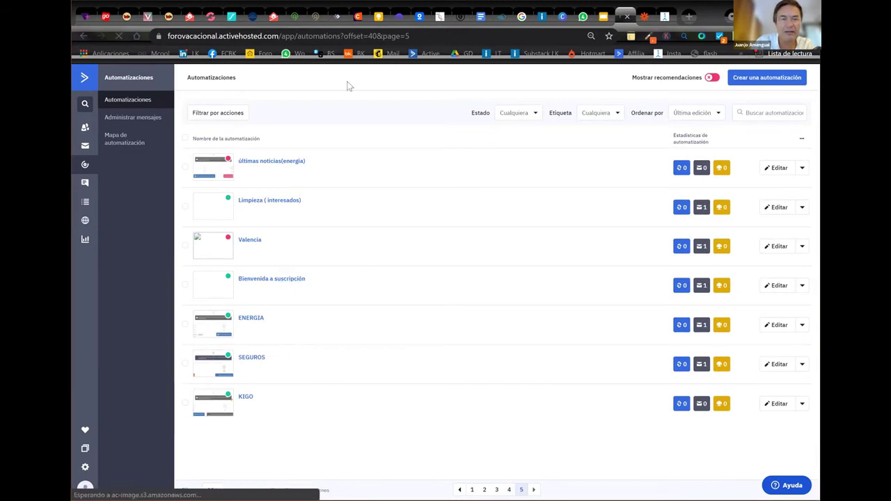
Open the "Bienvenida a suscripción" automation and view the selection of new start triggers, closing it without adding one
{"action": "left_click", "coordinate": [265, 276]}
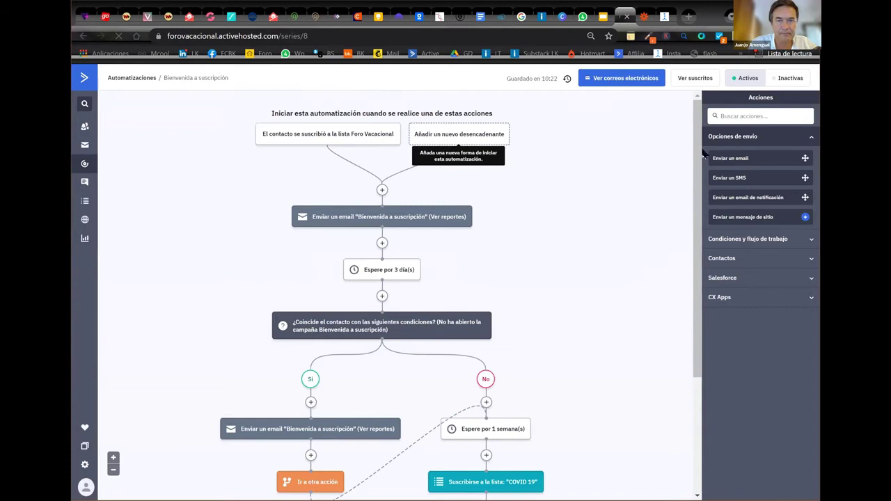
{"action": "left_click", "coordinate": [457, 139]}
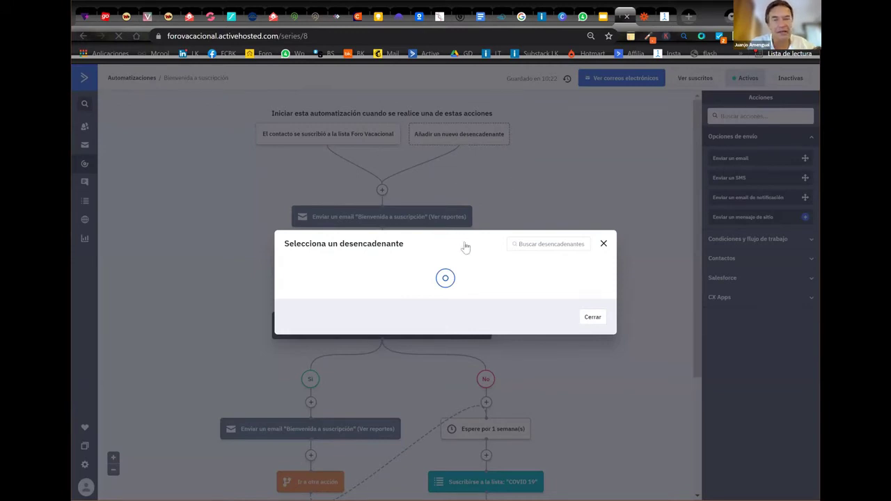
{"action": "left_click", "coordinate": [517, 174]}
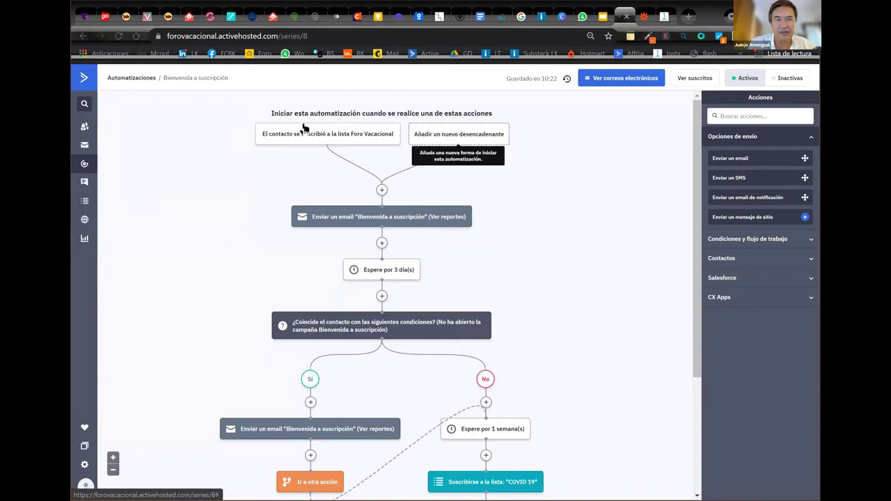
Examine the "Bienvenida a suscripción" workflow from its list-subscription trigger through the welcome email, wait and opened-campaign condition to both branches' ends
{"action": "mouse_move", "coordinate": [270, 142]}
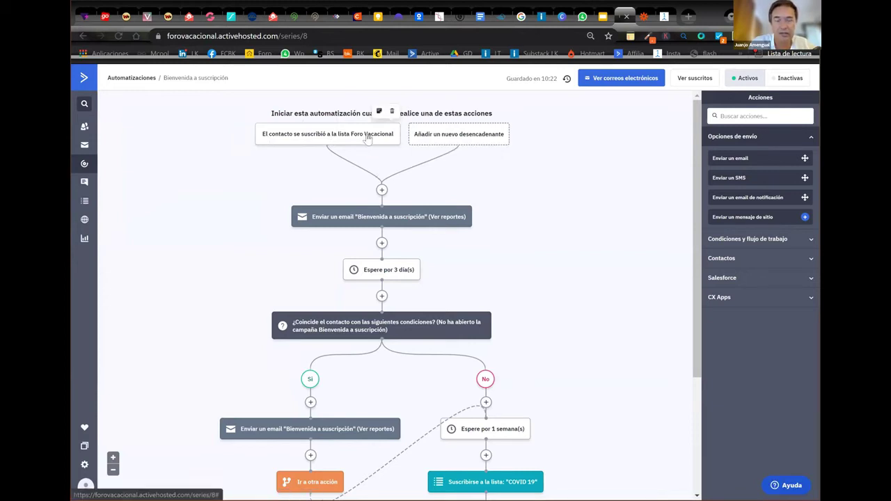
{"action": "mouse_move", "coordinate": [382, 220]}
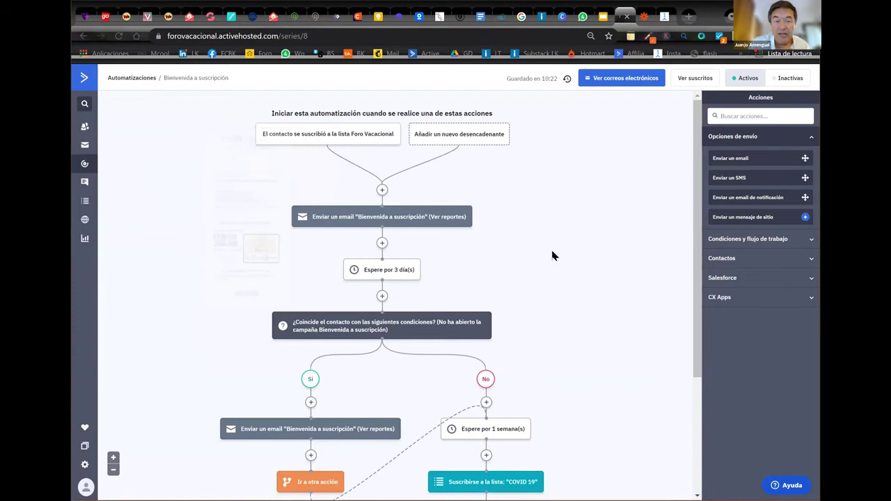
{"action": "scroll", "coordinate": [453, 231], "scroll_direction": "down", "scroll_amount": 1}
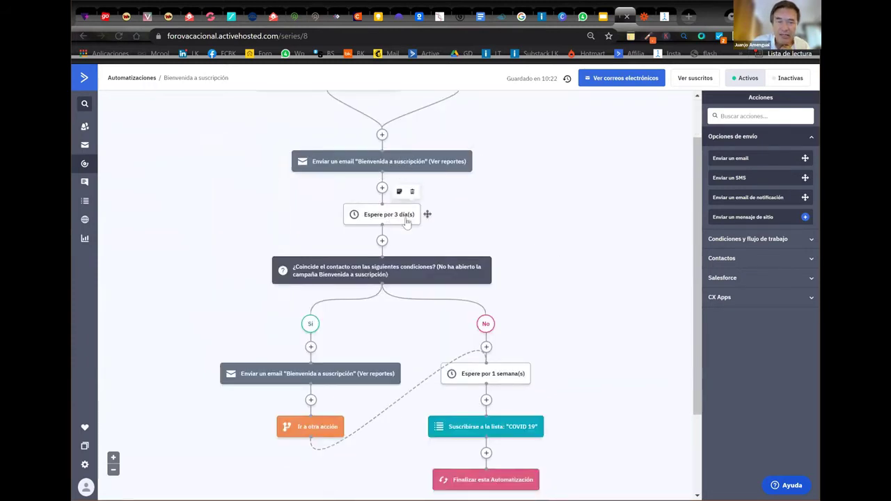
{"action": "scroll", "coordinate": [497, 229], "scroll_direction": "down", "scroll_amount": 2}
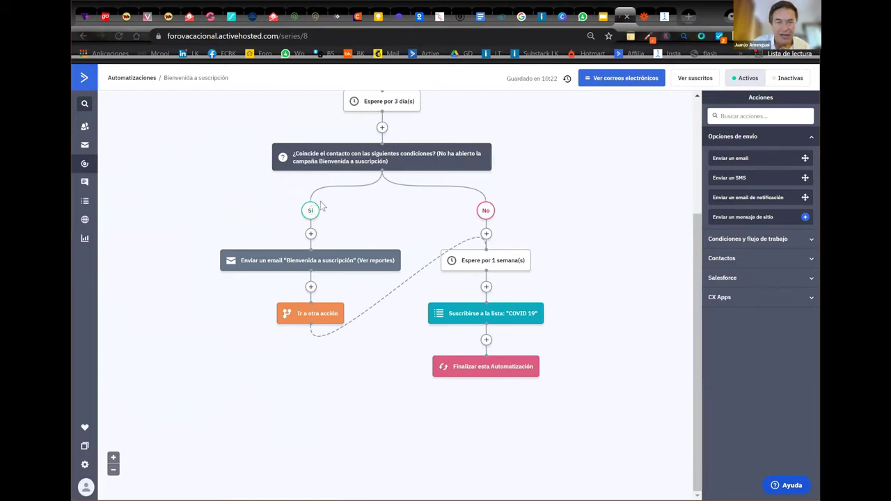
{"action": "mouse_move", "coordinate": [313, 268]}
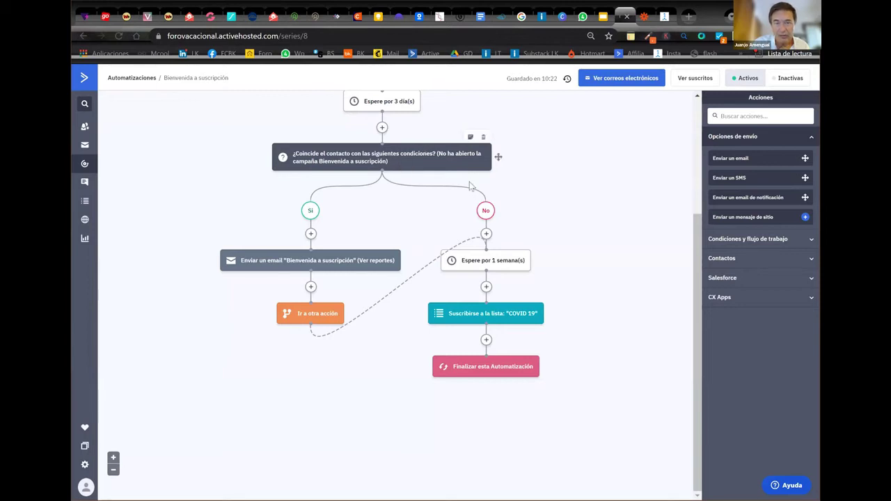
{"action": "mouse_move", "coordinate": [444, 160]}
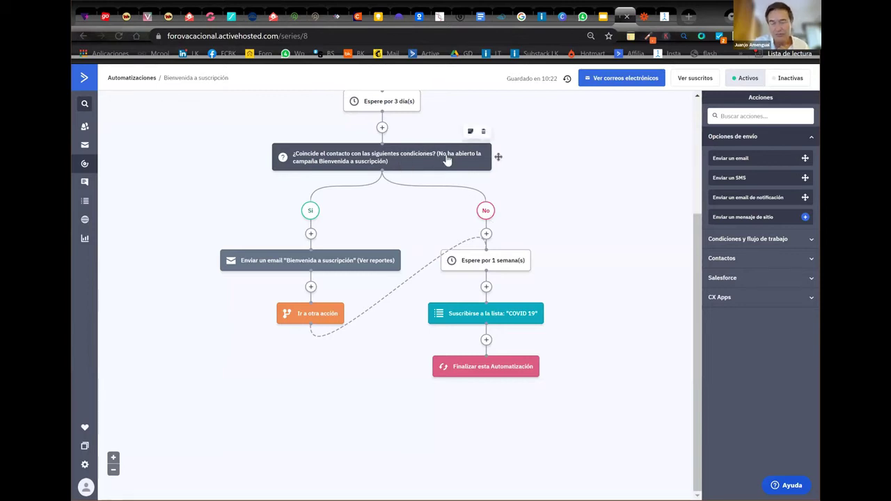
{"action": "mouse_move", "coordinate": [495, 267]}
{"action": "mouse_move", "coordinate": [491, 317]}
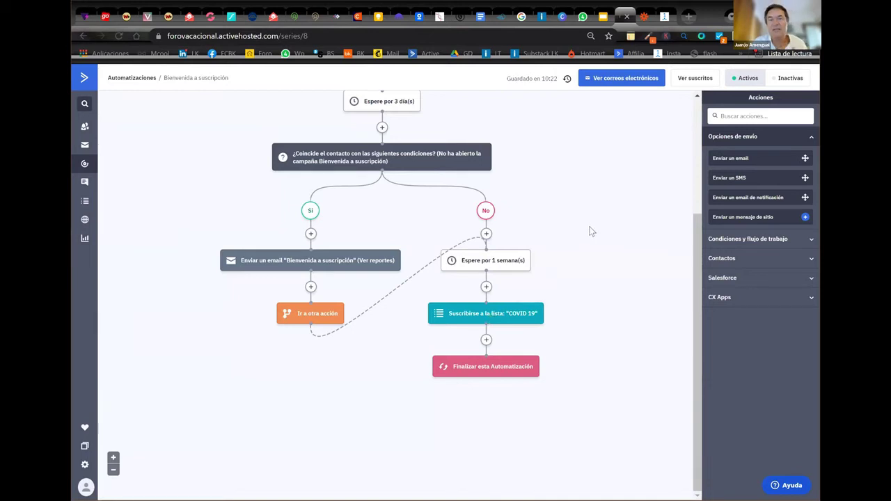
{"action": "mouse_move", "coordinate": [478, 377]}
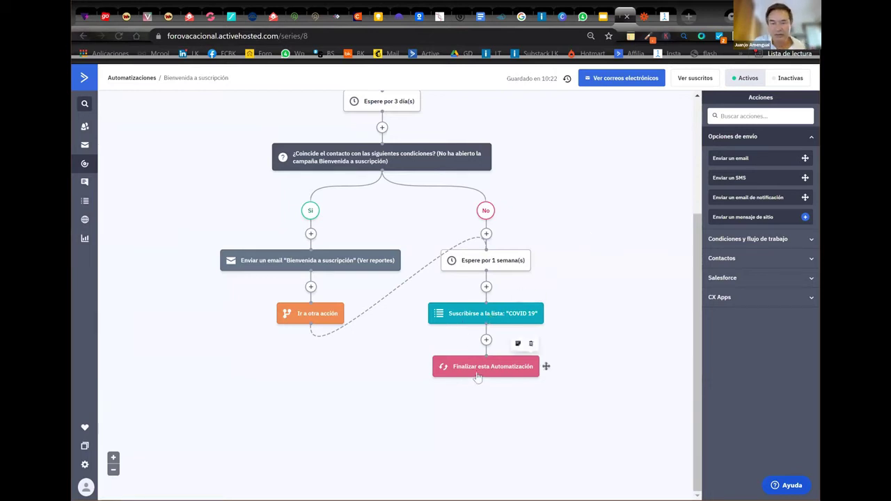
{"action": "scroll", "coordinate": [577, 227], "scroll_direction": "up", "scroll_amount": 5}
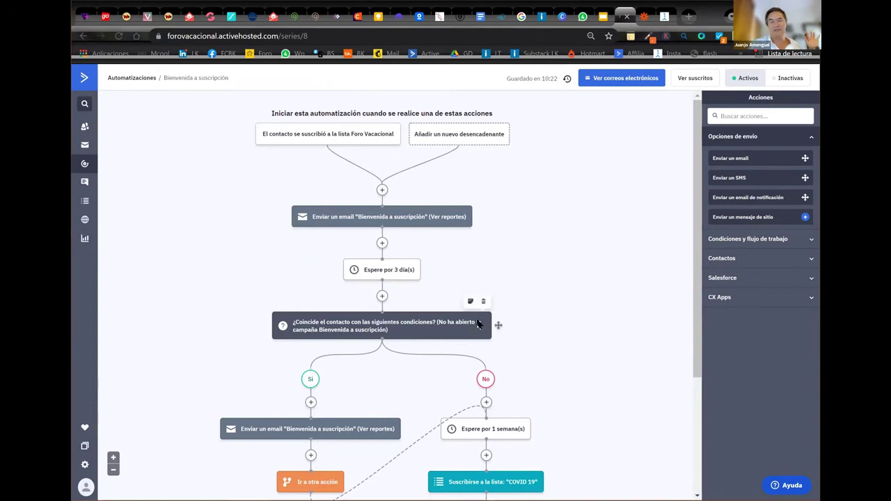
{"action": "scroll", "coordinate": [476, 319], "scroll_direction": "down", "scroll_amount": 3}
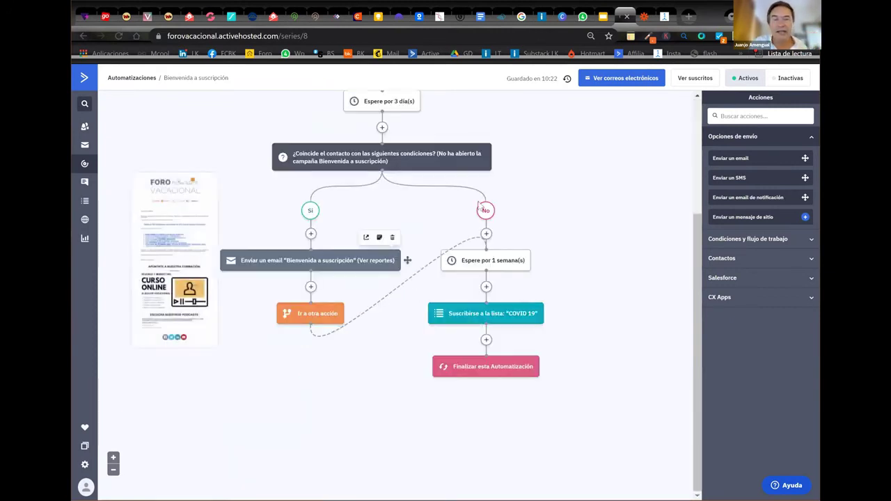
{"action": "scroll", "coordinate": [547, 154], "scroll_direction": "up", "scroll_amount": 3}
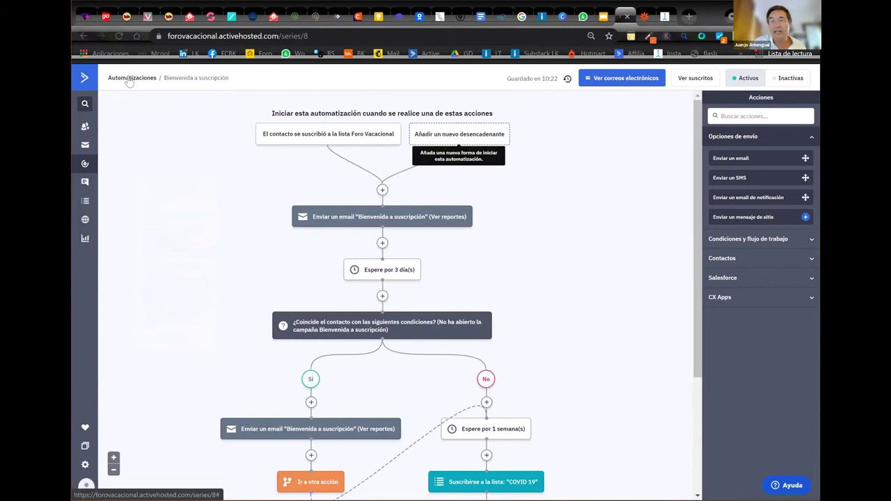
Return to the automations overview and open the "SEGUROS" automation from page 5
{"action": "left_click", "coordinate": [129, 78]}
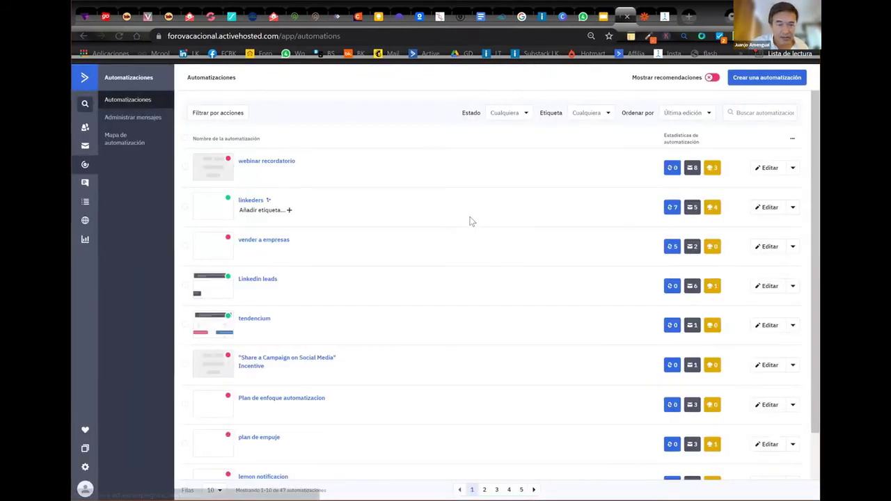
{"action": "scroll", "coordinate": [471, 222], "scroll_direction": "down", "scroll_amount": 1}
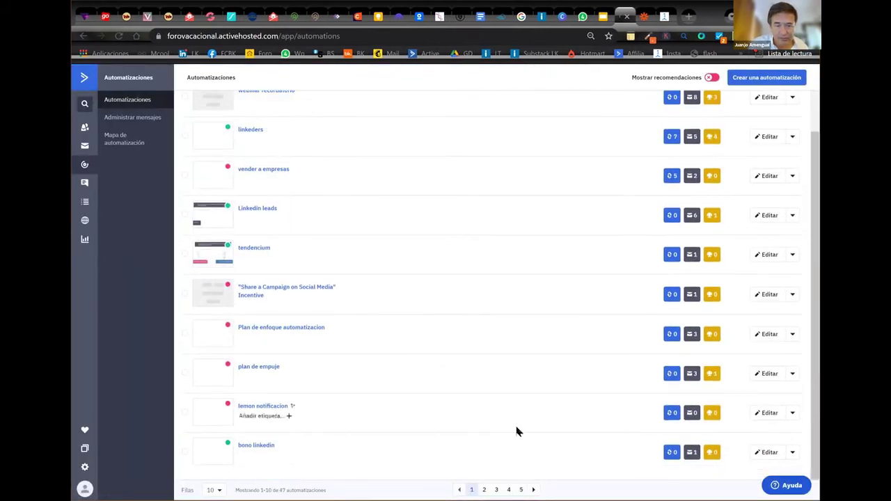
{"action": "left_click", "coordinate": [521, 489]}
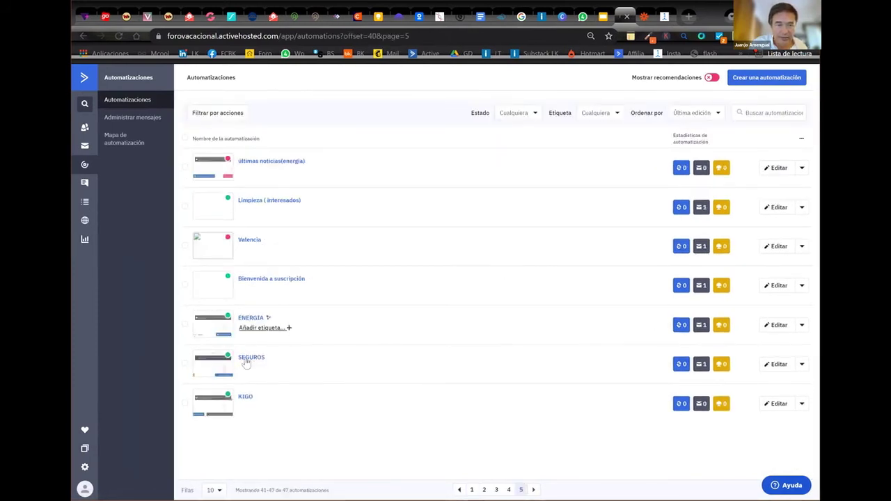
{"action": "left_click", "coordinate": [248, 359]}
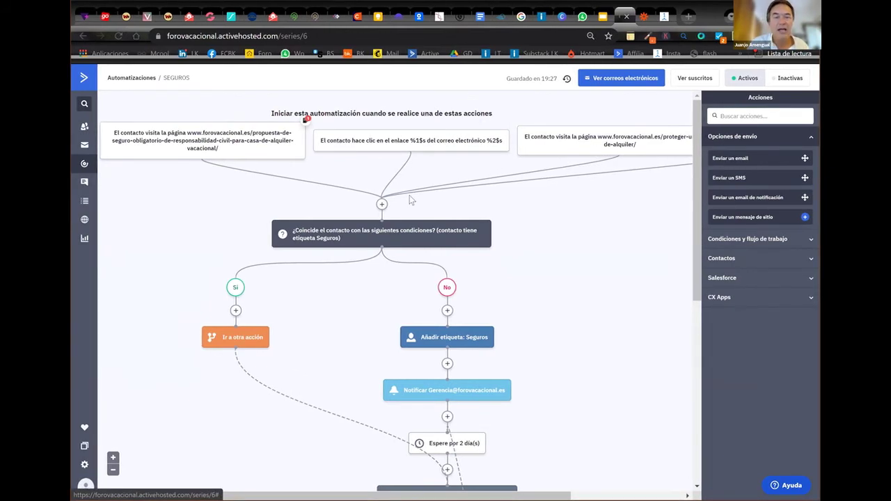
Examine the "SEGUROS" workflow, following its tag condition, tagging, notification, waits and email through to the opened-campaign branches and the jump back
{"action": "scroll", "coordinate": [404, 234], "scroll_direction": "down", "scroll_amount": 1}
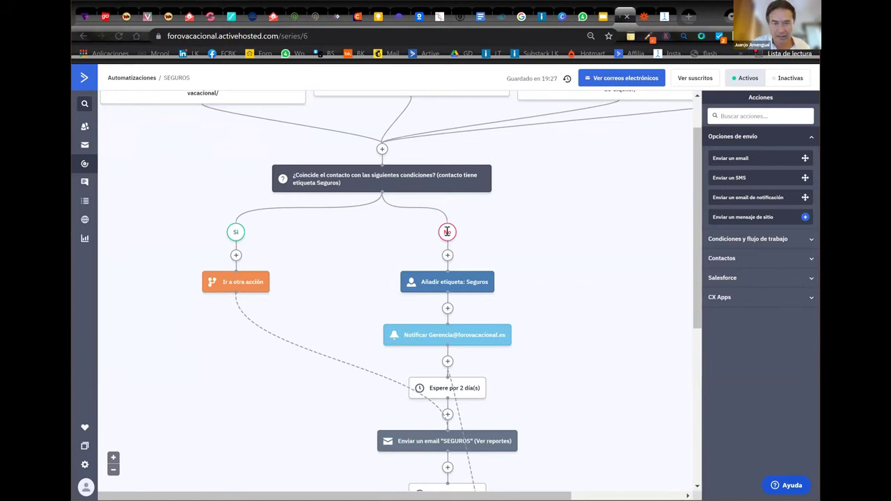
{"action": "scroll", "coordinate": [447, 232], "scroll_direction": "down", "scroll_amount": 2}
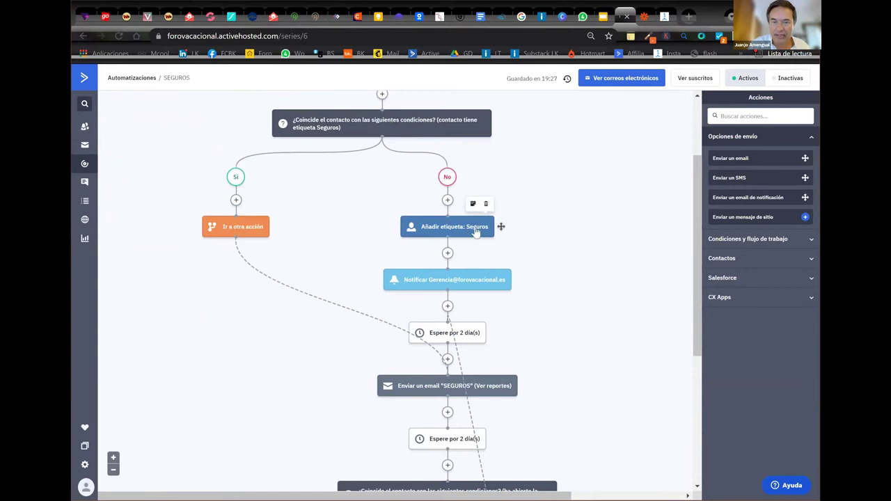
{"action": "scroll", "coordinate": [476, 232], "scroll_direction": "down", "scroll_amount": 4}
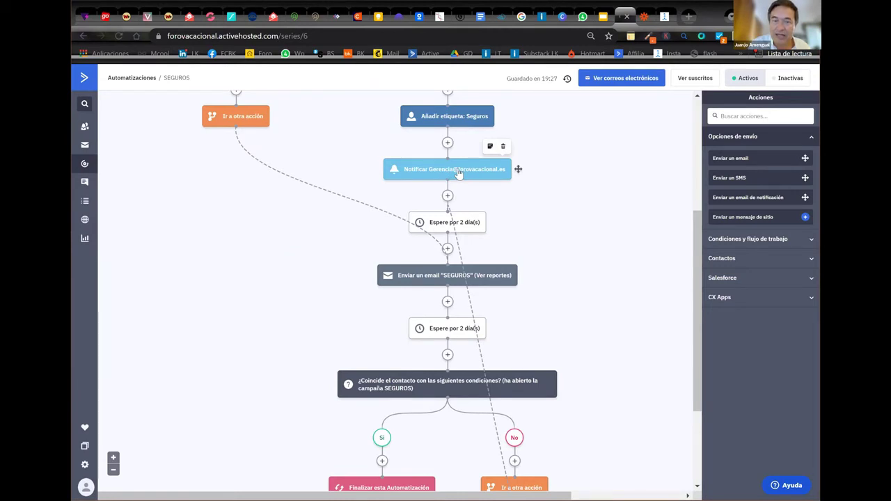
{"action": "scroll", "coordinate": [458, 173], "scroll_direction": "down", "scroll_amount": 3}
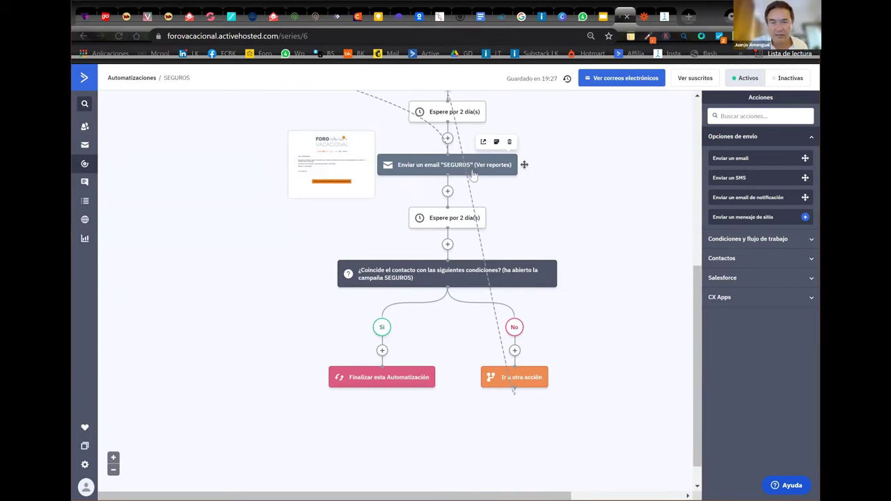
{"action": "scroll", "coordinate": [468, 174], "scroll_direction": "down", "scroll_amount": 1}
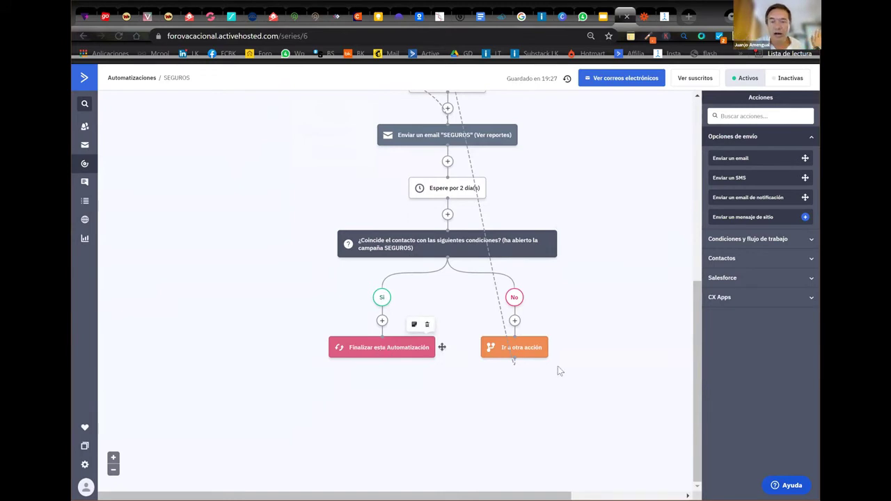
{"action": "scroll", "coordinate": [589, 227], "scroll_direction": "up", "scroll_amount": 2}
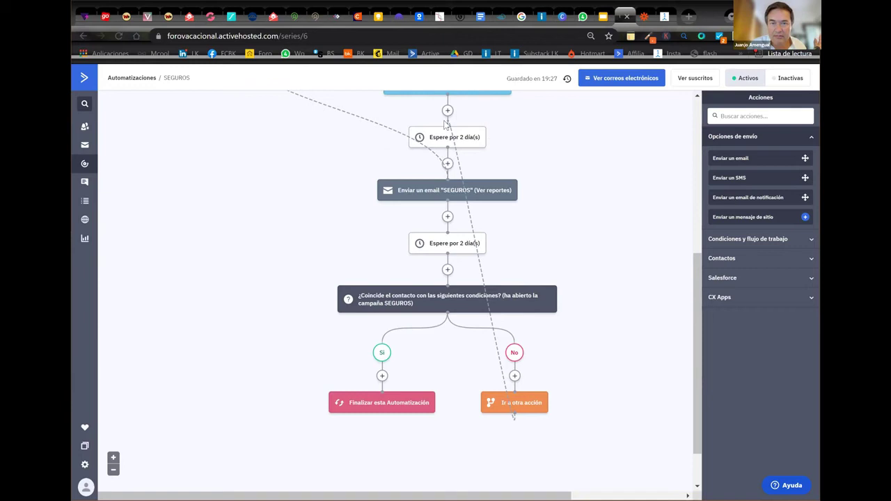
{"action": "scroll", "coordinate": [447, 123], "scroll_direction": "up", "scroll_amount": 5}
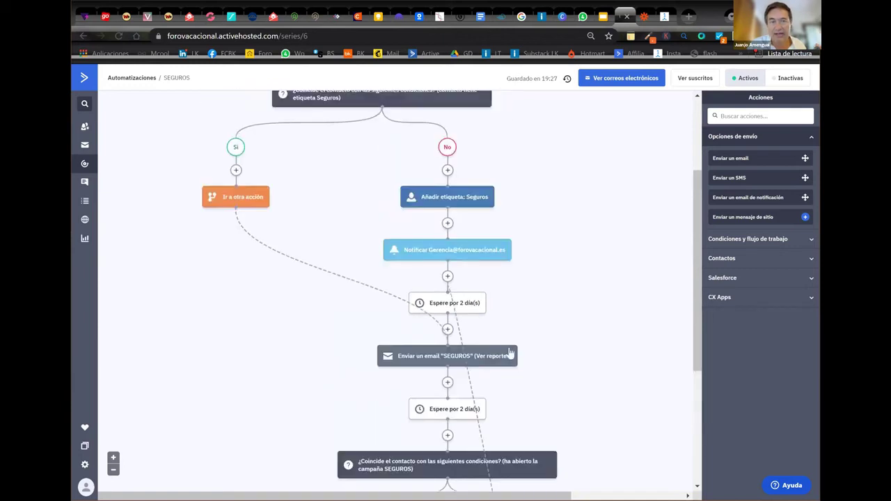
{"action": "scroll", "coordinate": [528, 349], "scroll_direction": "down", "scroll_amount": 4}
{"action": "scroll", "coordinate": [526, 344], "scroll_direction": "up", "scroll_amount": 5}
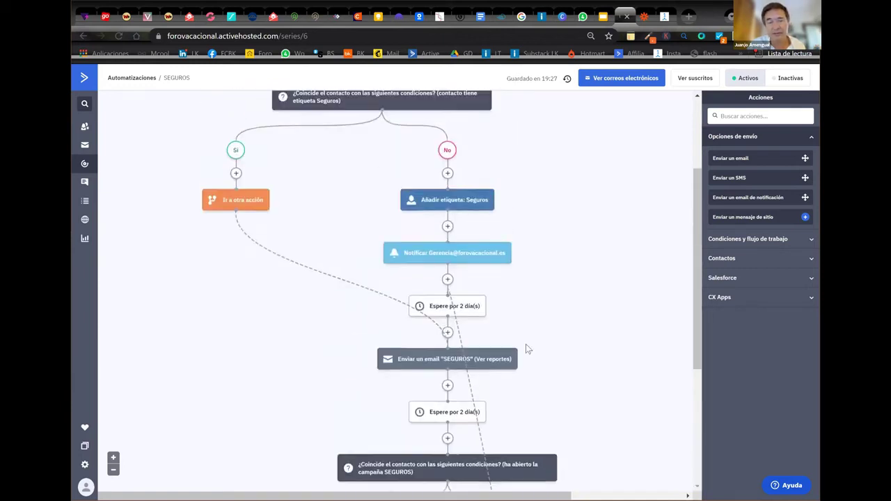
Retrace the "SEGUROS" workflow from its start triggers through the tag condition and email to the opened-campaign branches
{"action": "scroll", "coordinate": [526, 344], "scroll_direction": "up", "scroll_amount": 2}
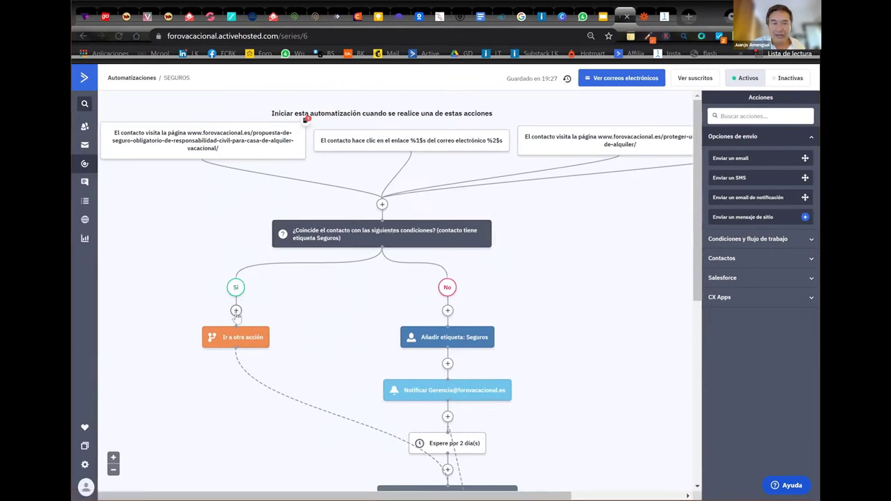
{"action": "scroll", "coordinate": [330, 278], "scroll_direction": "down", "scroll_amount": 4}
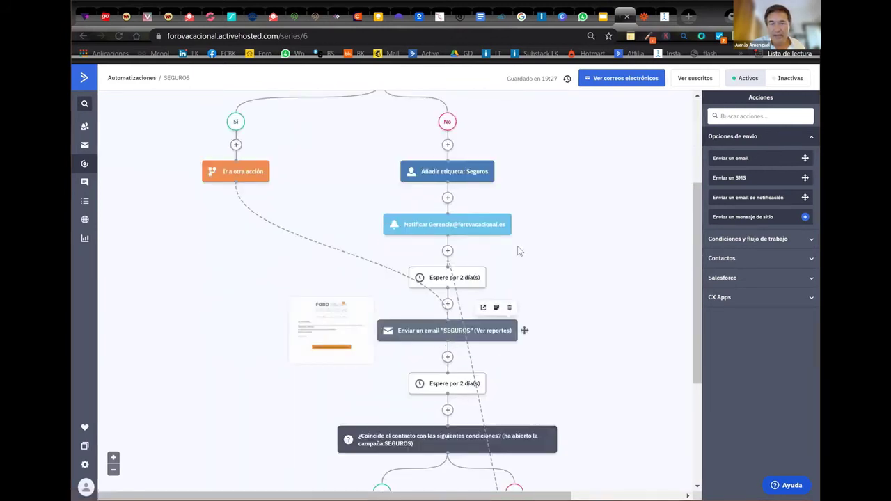
{"action": "scroll", "coordinate": [487, 334], "scroll_direction": "up", "scroll_amount": 4}
{"action": "scroll", "coordinate": [486, 334], "scroll_direction": "down", "scroll_amount": 3}
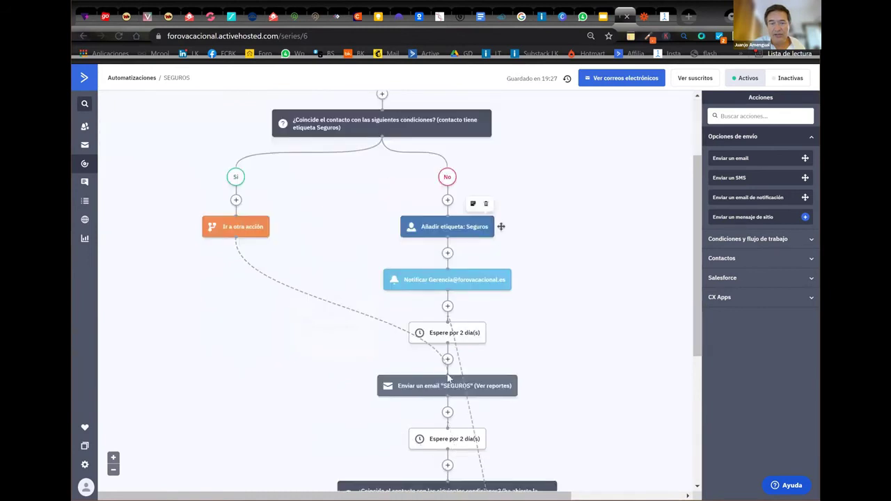
{"action": "scroll", "coordinate": [505, 202], "scroll_direction": "up", "scroll_amount": 3}
{"action": "scroll", "coordinate": [505, 209], "scroll_direction": "down", "scroll_amount": 6}
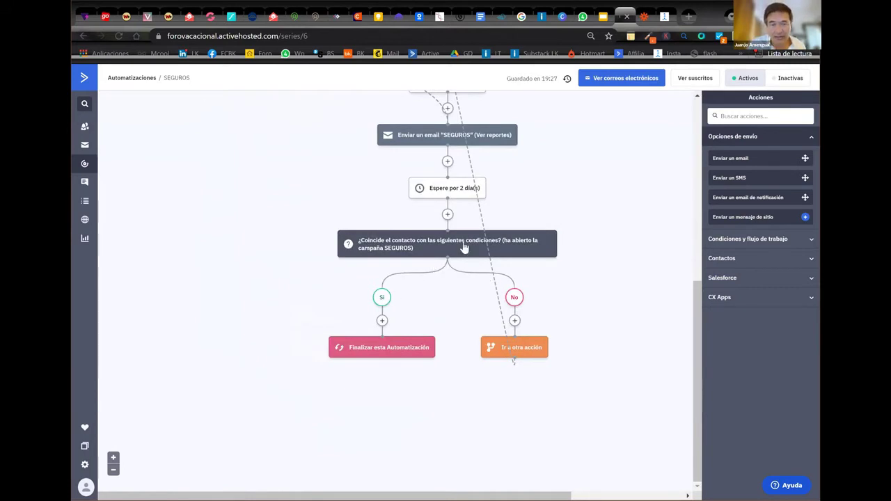
Try adding an action that removes the "Seguros" tag before the end of the opened-campaign condition's Sí branch, discarding it unsaved
{"action": "left_click", "coordinate": [382, 321]}
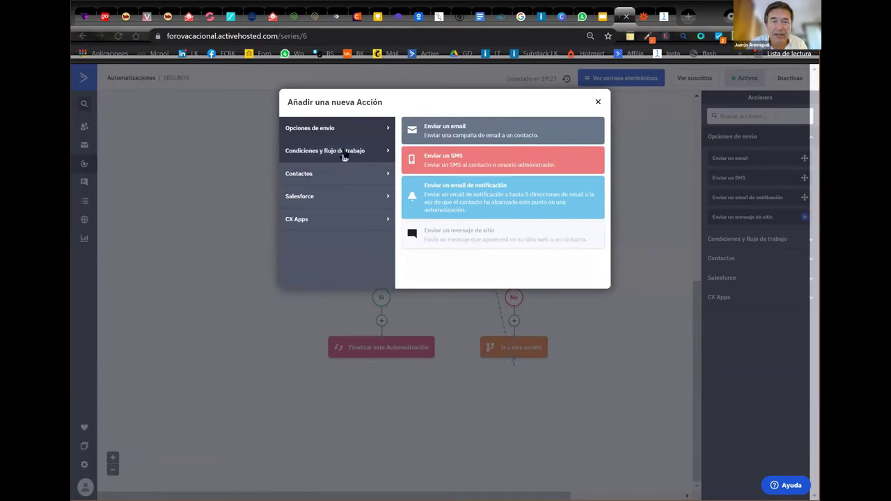
{"action": "left_click", "coordinate": [344, 174]}
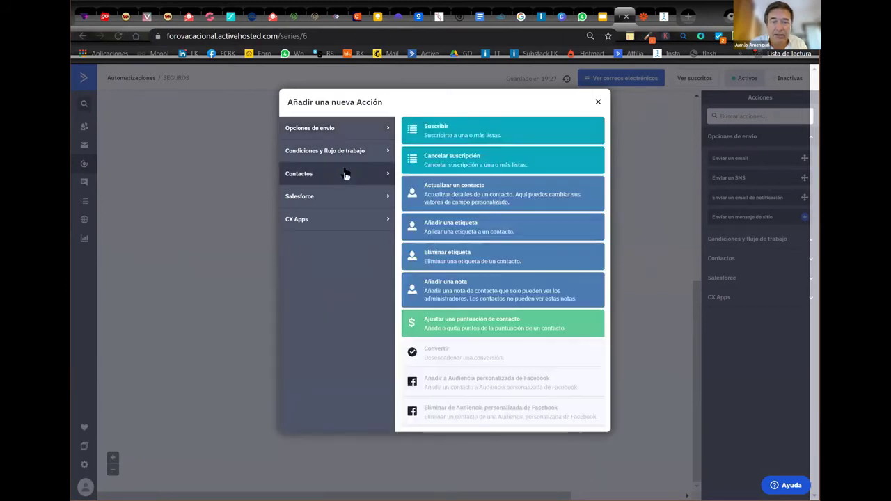
{"action": "left_click", "coordinate": [457, 258]}
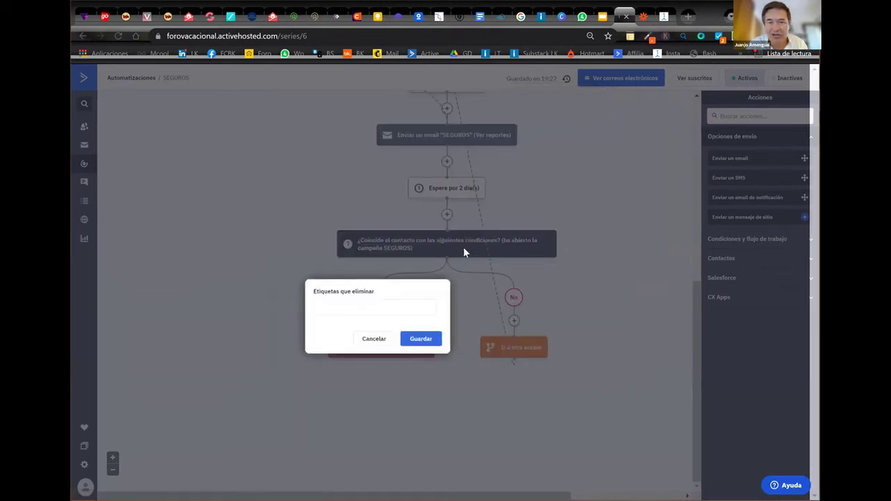
{"action": "left_click", "coordinate": [394, 310]}
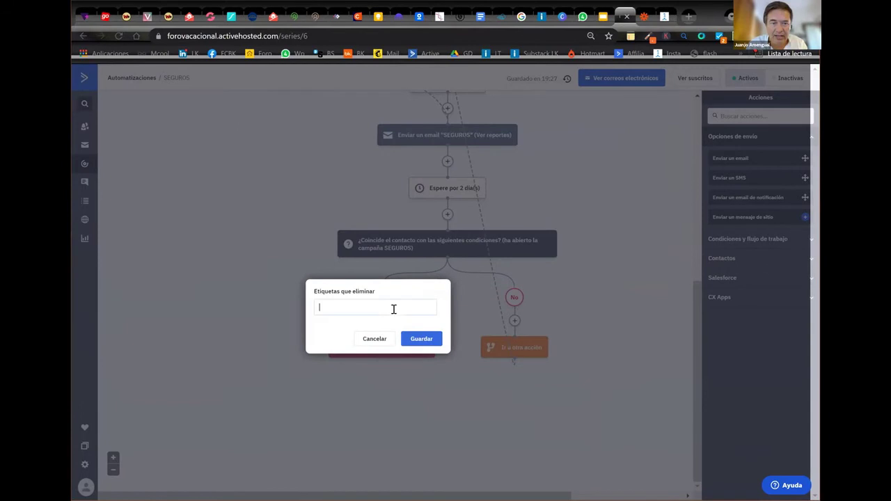
{"action": "type", "text": "segur"}
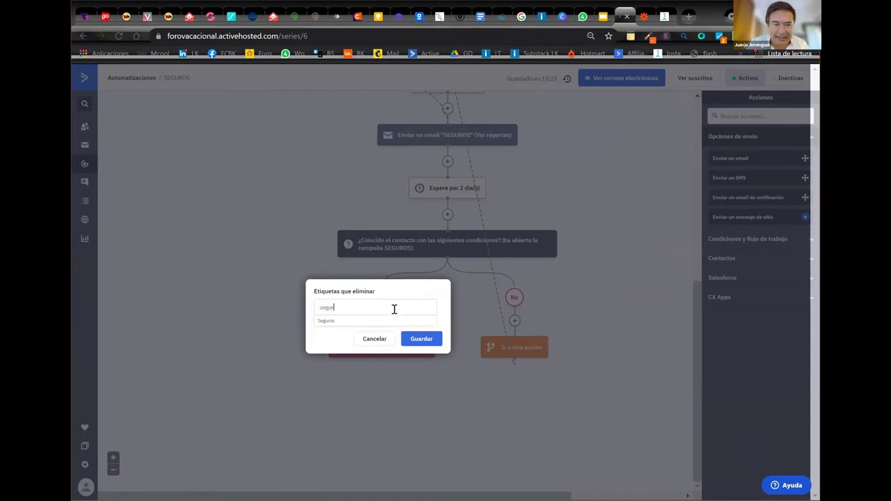
{"action": "left_click", "coordinate": [398, 318]}
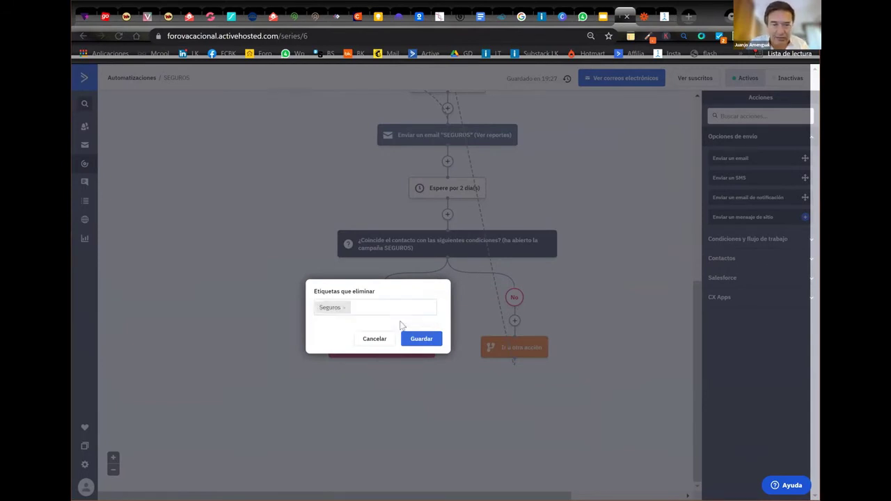
{"action": "left_click", "coordinate": [344, 308]}
{"action": "left_click", "coordinate": [215, 163]}
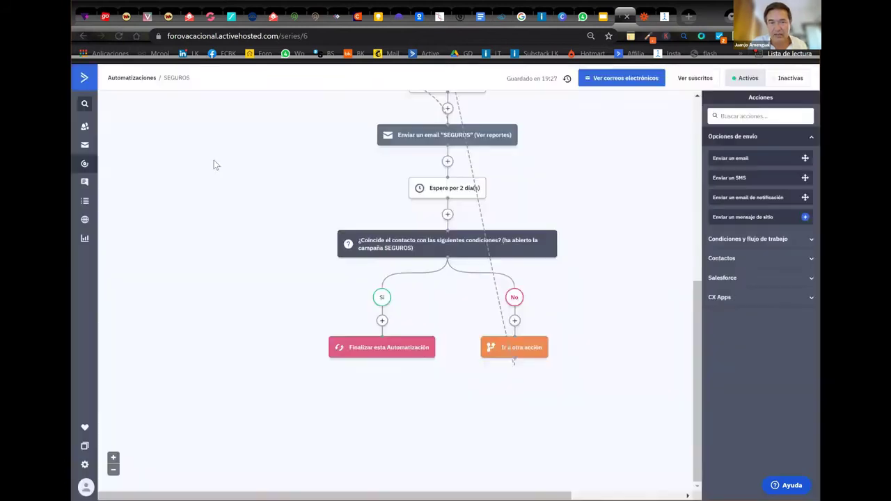
Return to the automations overview and open the "linkeders" automation
{"action": "scroll", "coordinate": [221, 163], "scroll_direction": "up", "scroll_amount": 10}
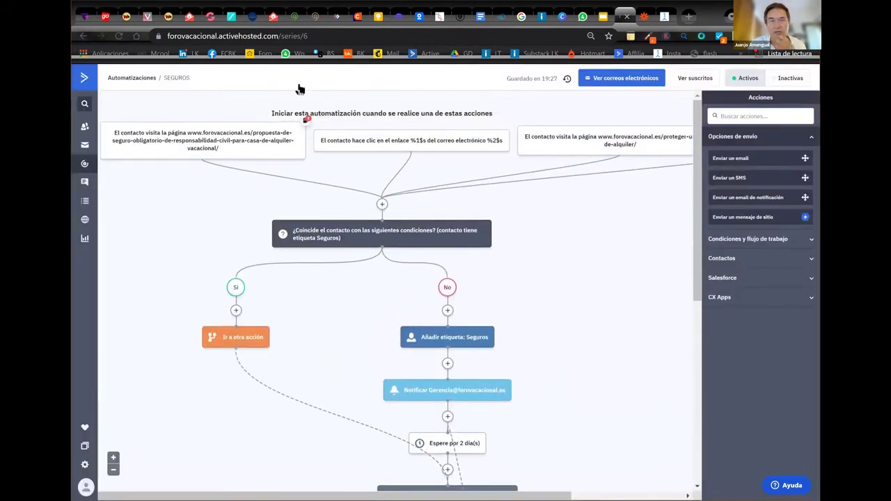
{"action": "left_click", "coordinate": [133, 81]}
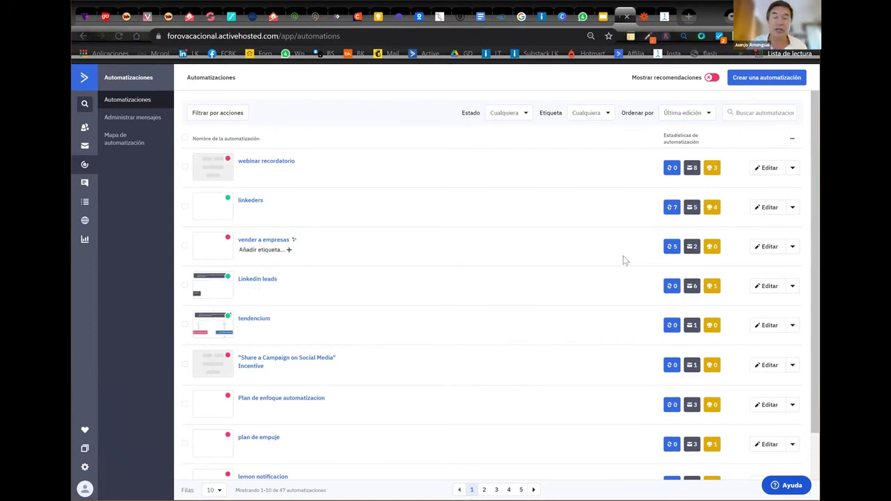
{"action": "scroll", "coordinate": [621, 251], "scroll_direction": "down", "scroll_amount": 2}
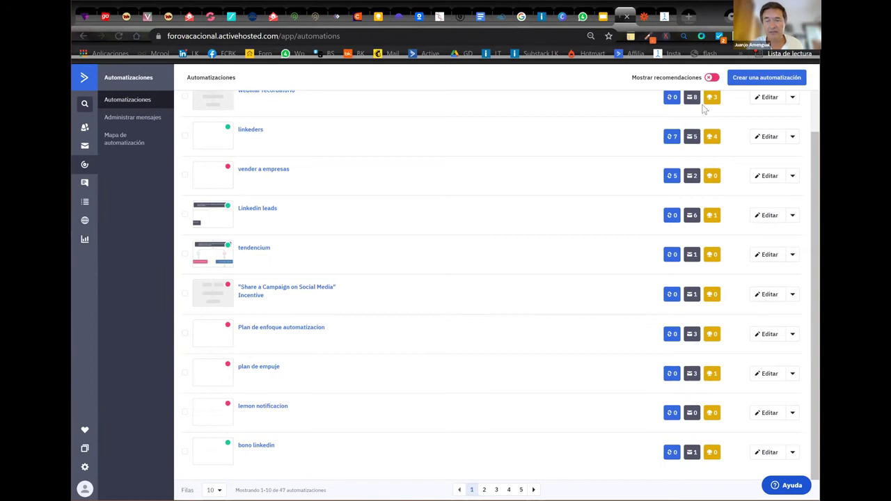
{"action": "left_click", "coordinate": [251, 130]}
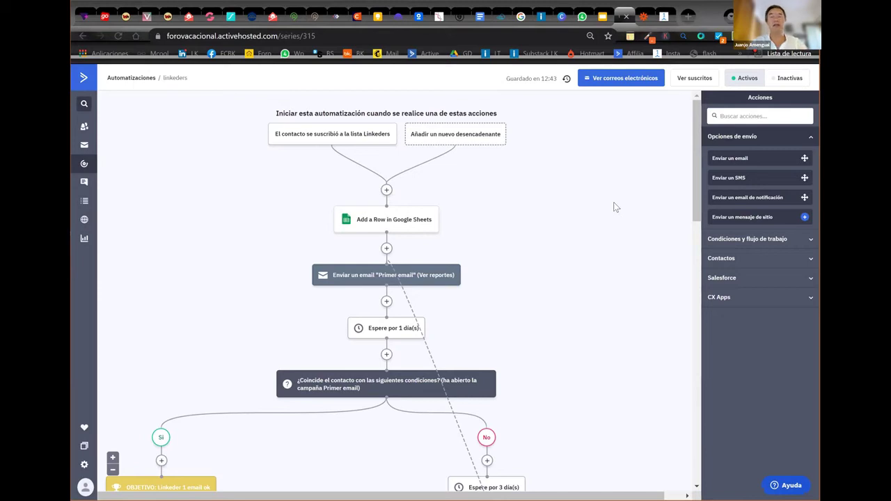
Select the "linkeders" automation's web address and view its workflow from the list trigger to the "Primer email" condition's branches
{"action": "double_click", "coordinate": [246, 40]}
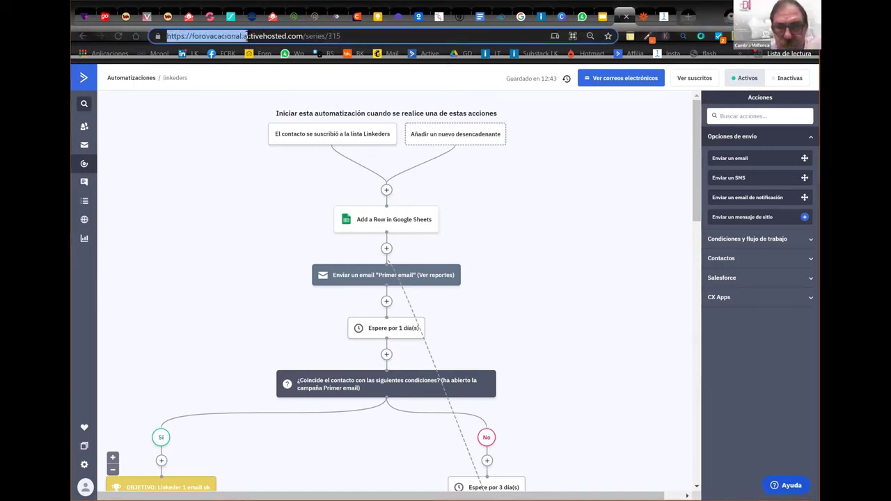
{"action": "triple_click", "coordinate": [251, 38]}
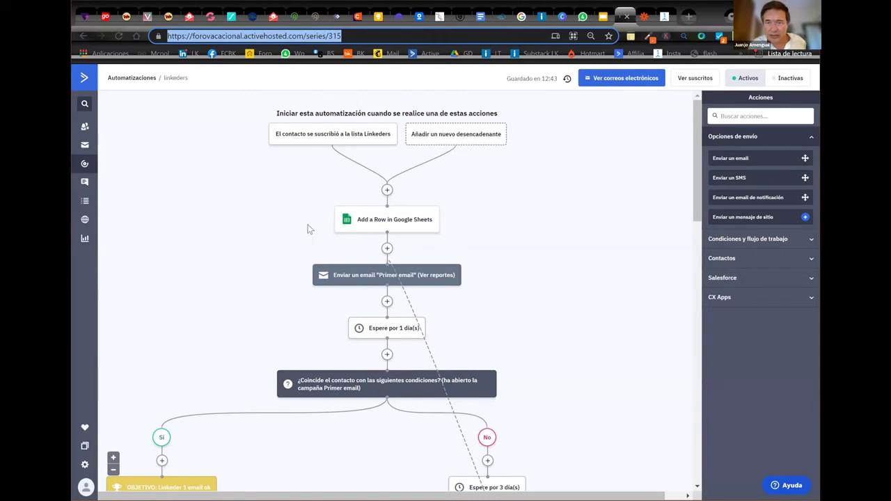
{"action": "scroll", "coordinate": [476, 273], "scroll_direction": "down", "scroll_amount": 1}
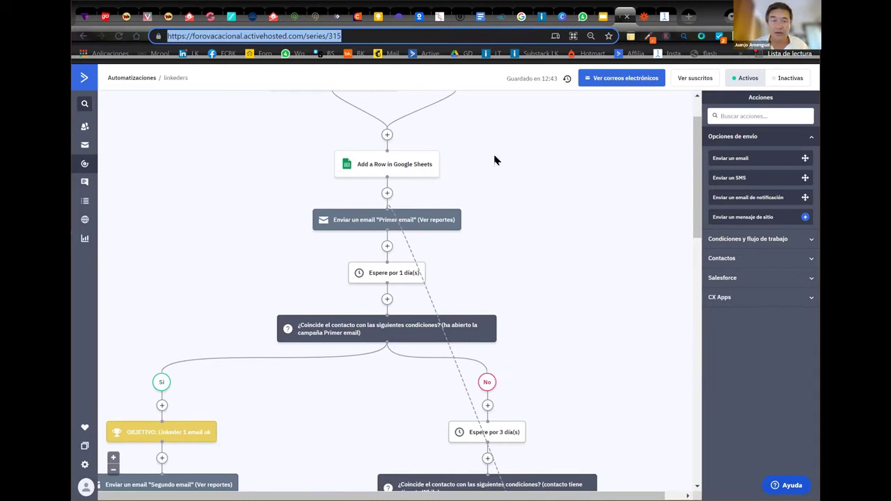
{"action": "scroll", "coordinate": [494, 161], "scroll_direction": "up", "scroll_amount": 2}
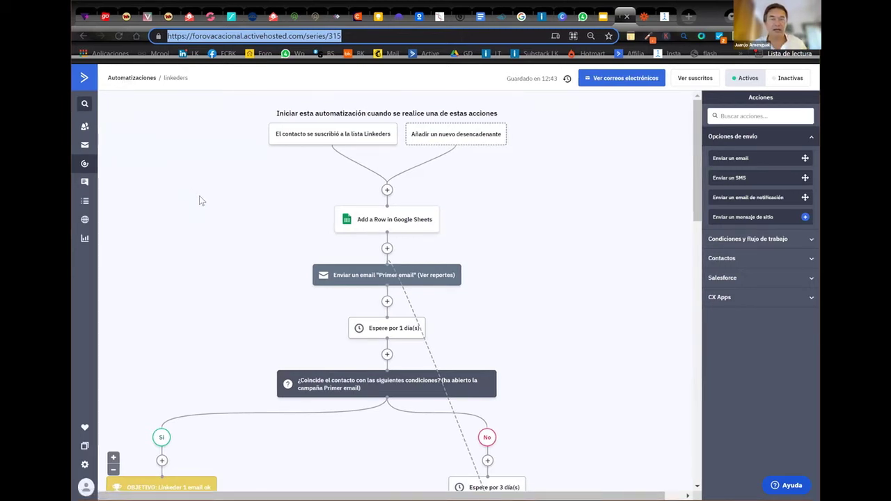
Return to the automations overview and open the "Bienvenida a suscripción" automation from page 5
{"action": "left_click", "coordinate": [138, 84]}
{"action": "left_click", "coordinate": [136, 81]}
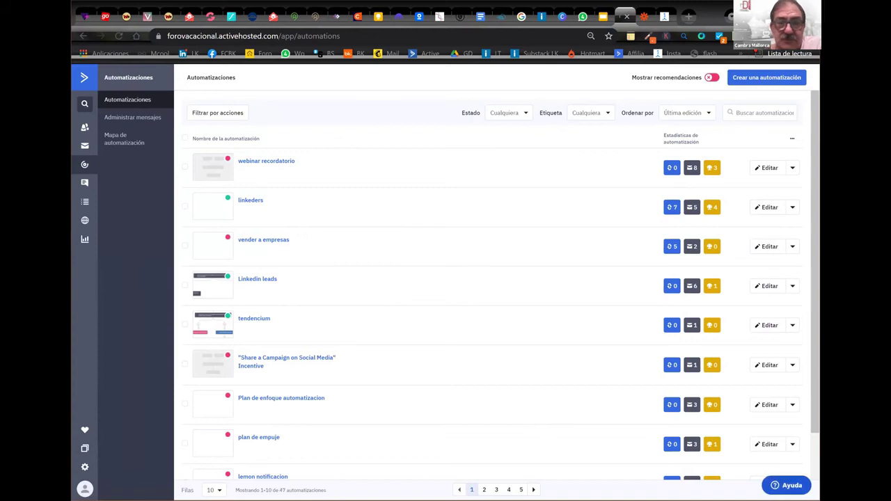
{"action": "left_click", "coordinate": [521, 490]}
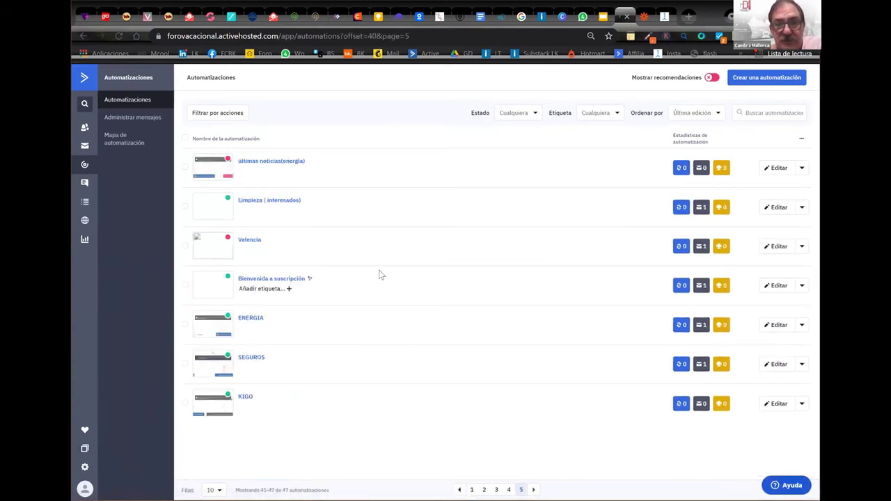
{"action": "left_click", "coordinate": [266, 280]}
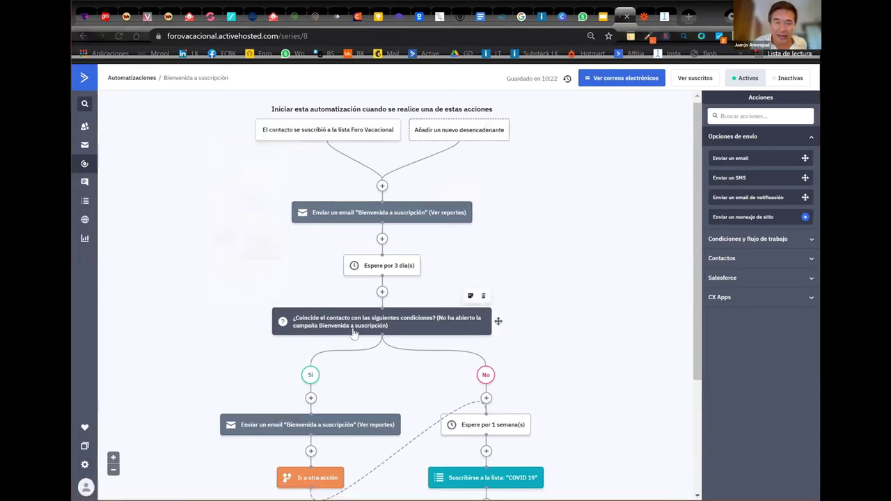
Add an action applying the tag "Abiertabienvenidaforo" at the start of the condition's No branch, before the one-week wait, and save it
{"action": "scroll", "coordinate": [431, 313], "scroll_direction": "down", "scroll_amount": 2}
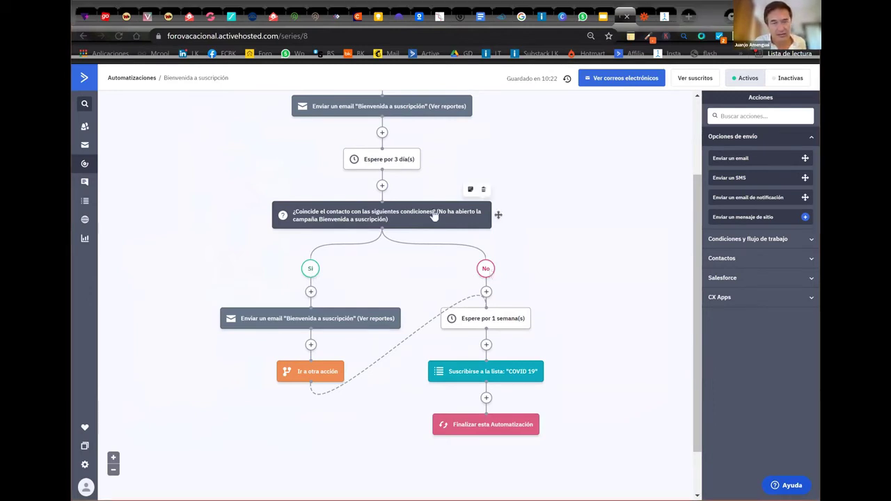
{"action": "mouse_move", "coordinate": [439, 217]}
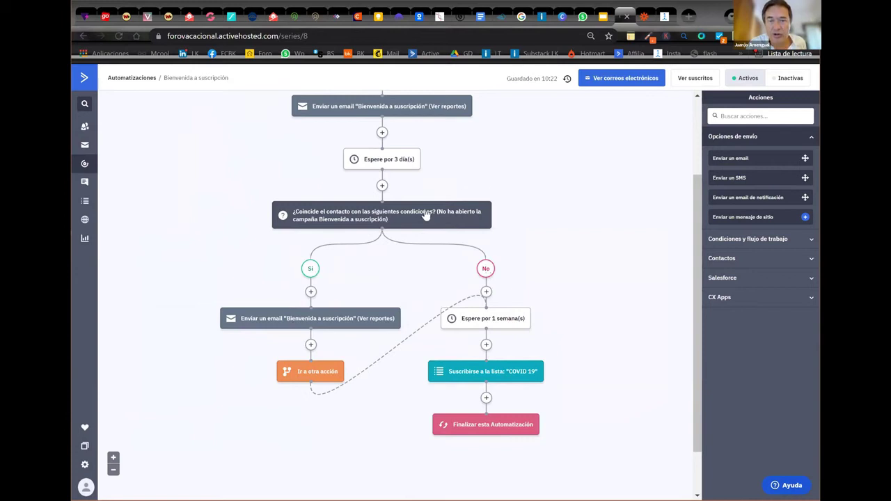
{"action": "left_click", "coordinate": [486, 292]}
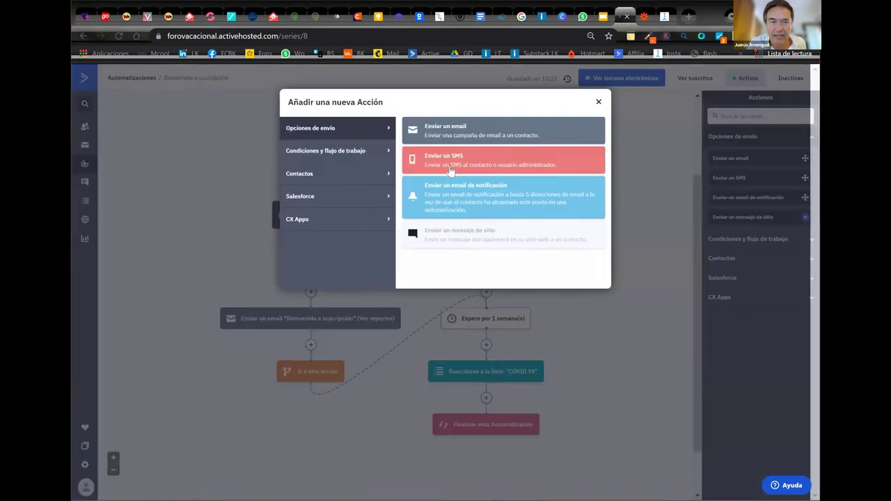
{"action": "left_click", "coordinate": [342, 157]}
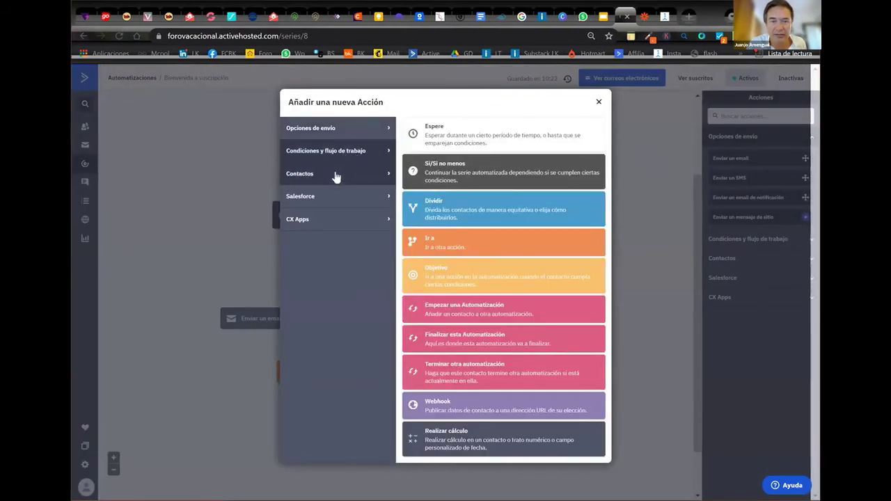
{"action": "left_click", "coordinate": [336, 176]}
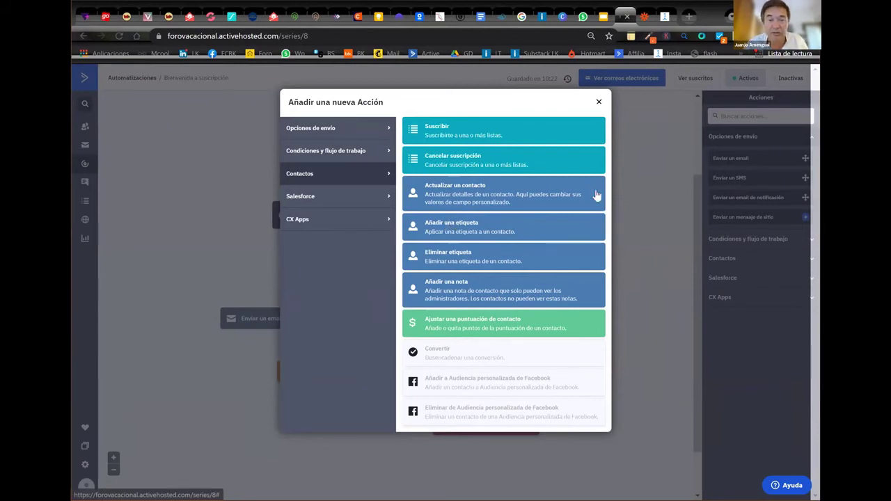
{"action": "left_click", "coordinate": [439, 229]}
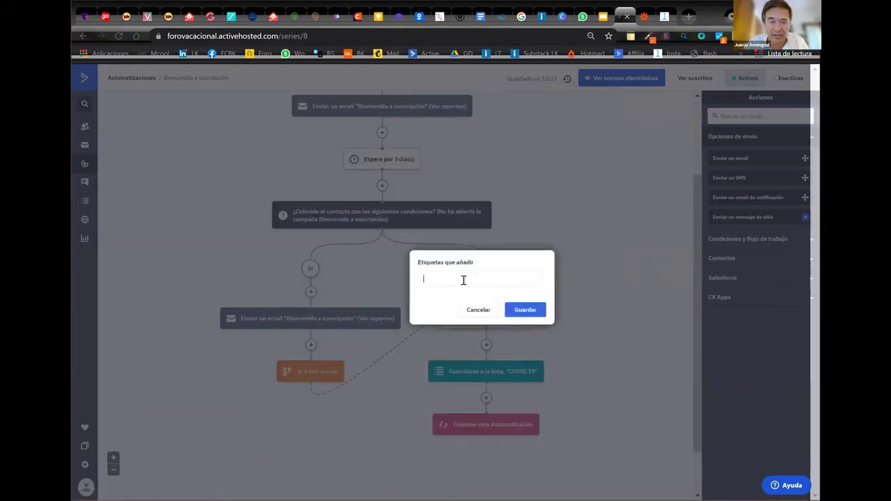
{"action": "left_click", "coordinate": [463, 279]}
{"action": "type", "text": "Abiertabienvenida"}
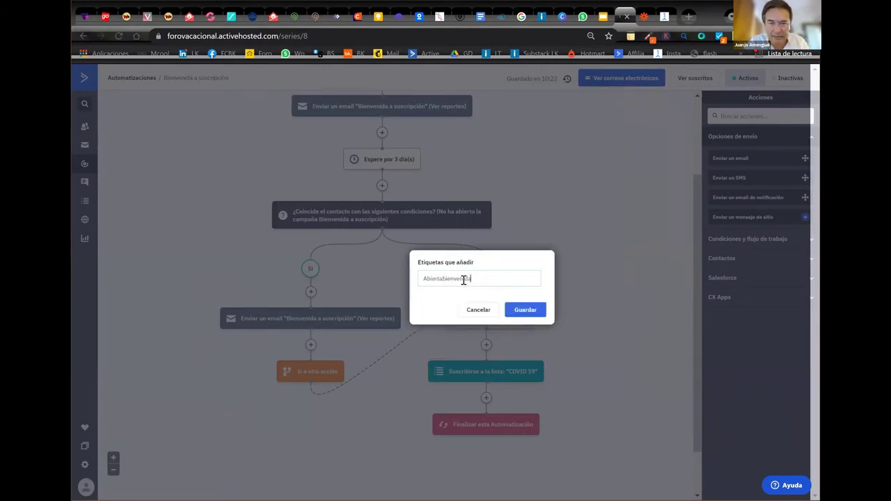
{"action": "type", "text": "foro"}
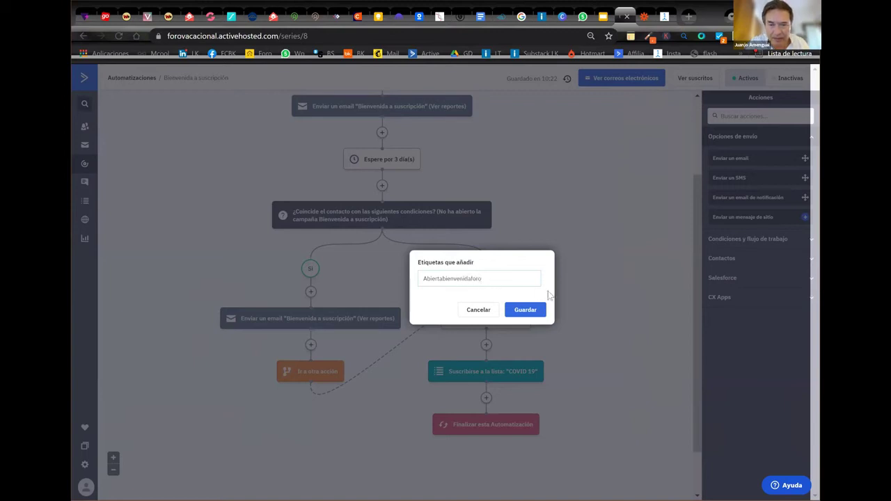
{"action": "left_click", "coordinate": [535, 311]}
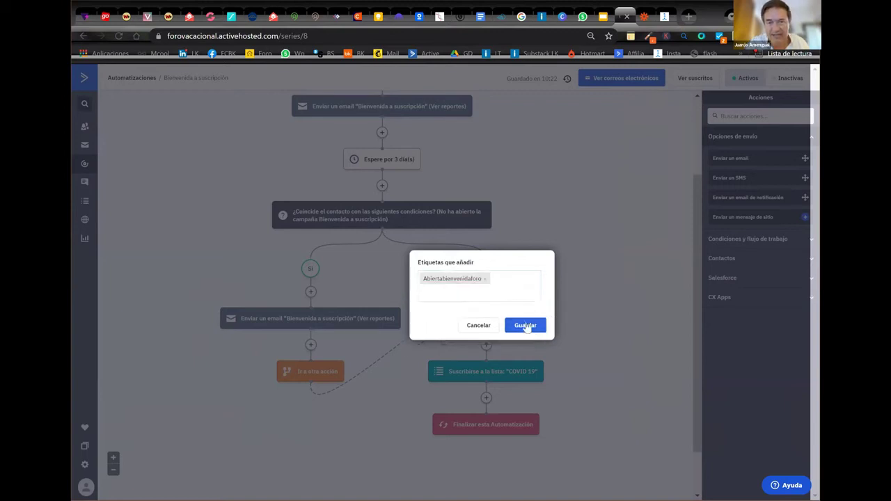
{"action": "left_click", "coordinate": [526, 325]}
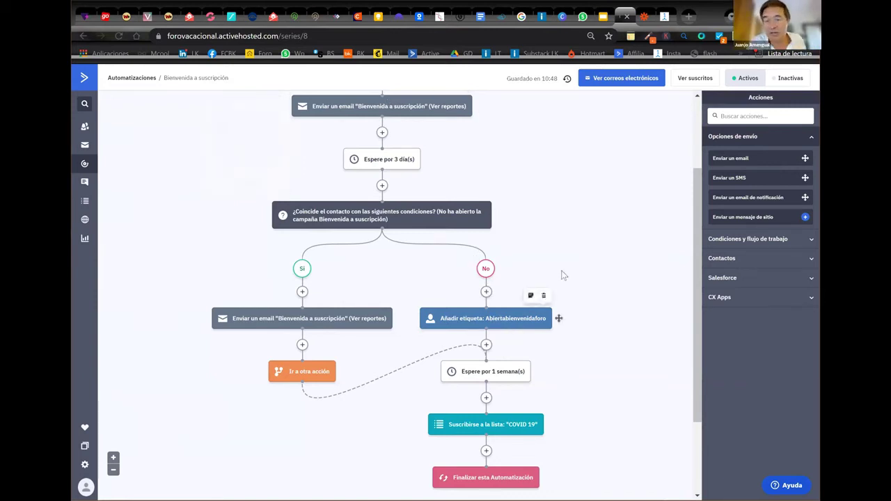
Review the "Bienvenida a suscripción" workflow with its tagging action, from the start trigger to the end of both branches
{"action": "scroll", "coordinate": [529, 183], "scroll_direction": "up", "scroll_amount": 3}
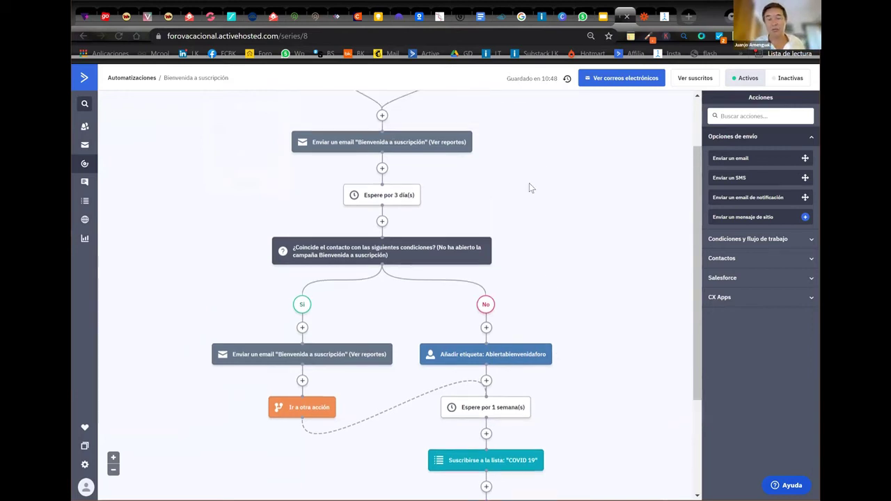
{"action": "scroll", "coordinate": [530, 186], "scroll_direction": "down", "scroll_amount": 5}
{"action": "scroll", "coordinate": [529, 190], "scroll_direction": "up", "scroll_amount": 3}
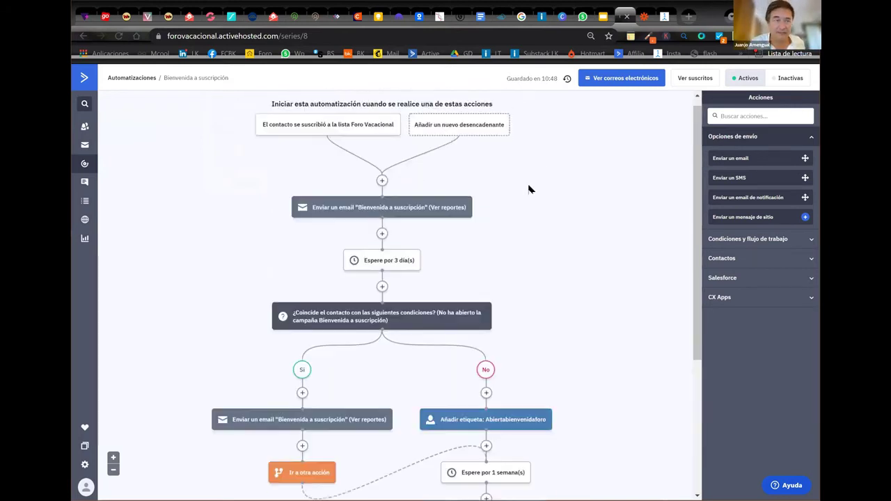
{"action": "scroll", "coordinate": [529, 189], "scroll_direction": "down", "scroll_amount": 4}
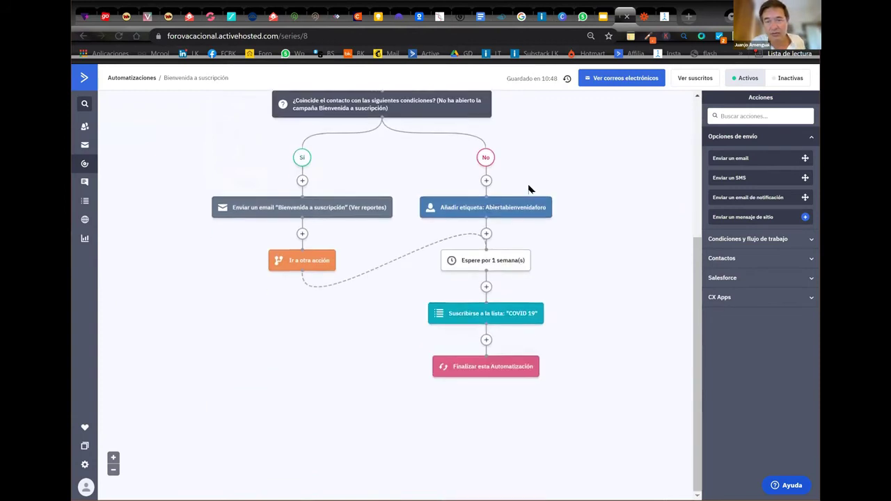
Return to the automations overview and open the "linkeders" automation's workflow
{"action": "scroll", "coordinate": [529, 190], "scroll_direction": "up", "scroll_amount": 4}
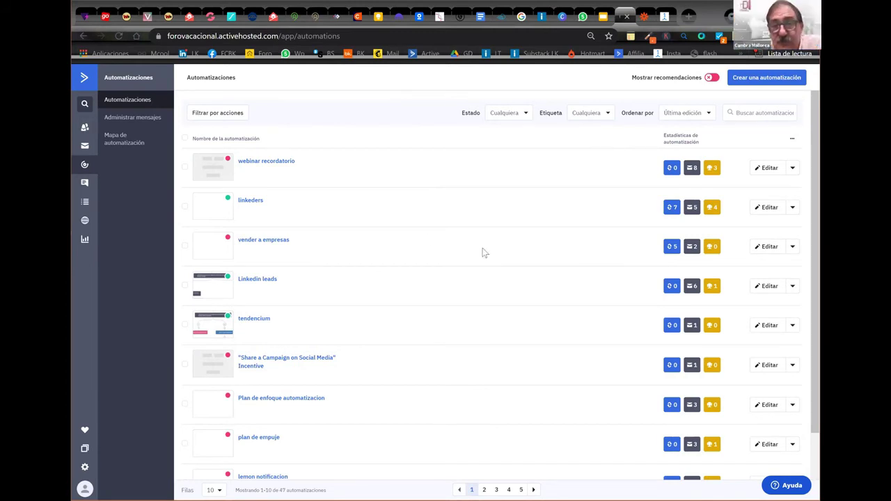
{"action": "left_click", "coordinate": [244, 203]}
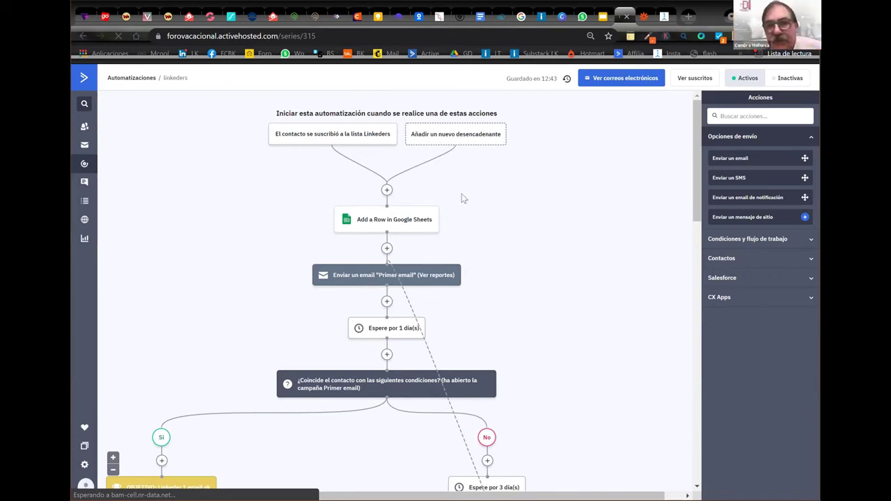
{"action": "scroll", "coordinate": [460, 194], "scroll_direction": "down", "scroll_amount": 5}
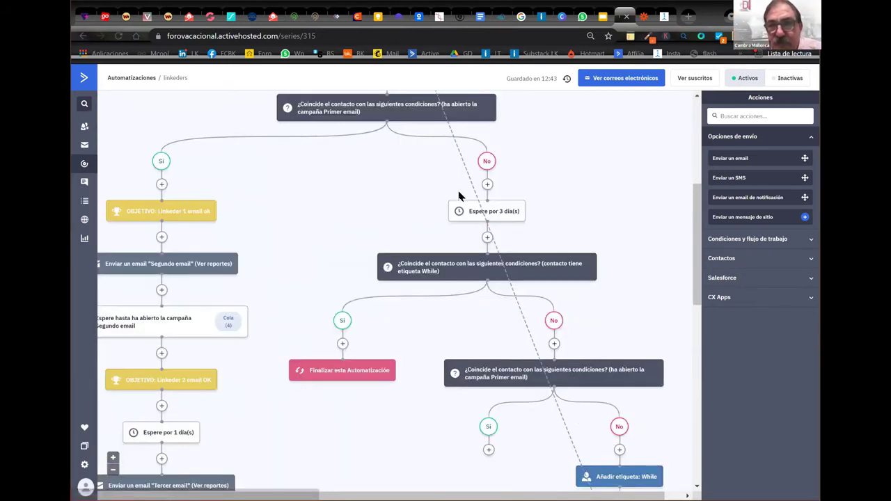
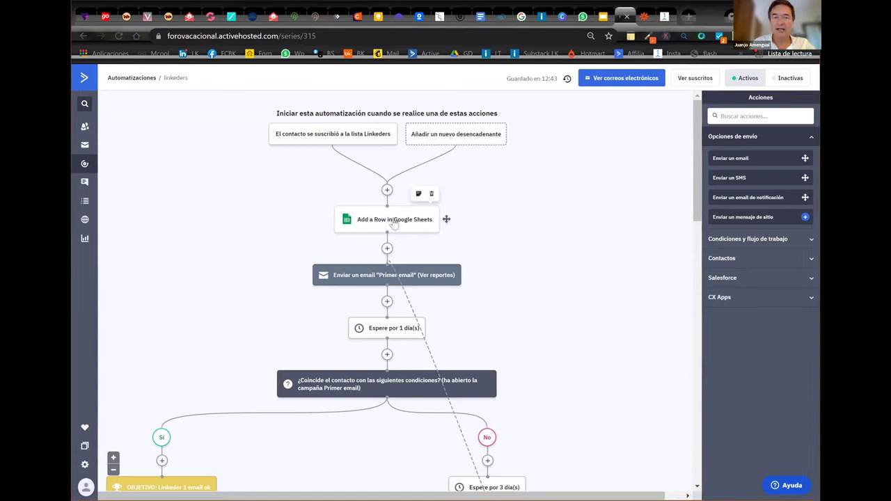
Inspect the connected account of the "Add a Row in Google Sheets" action and close its settings without changes
{"action": "left_click", "coordinate": [431, 225]}
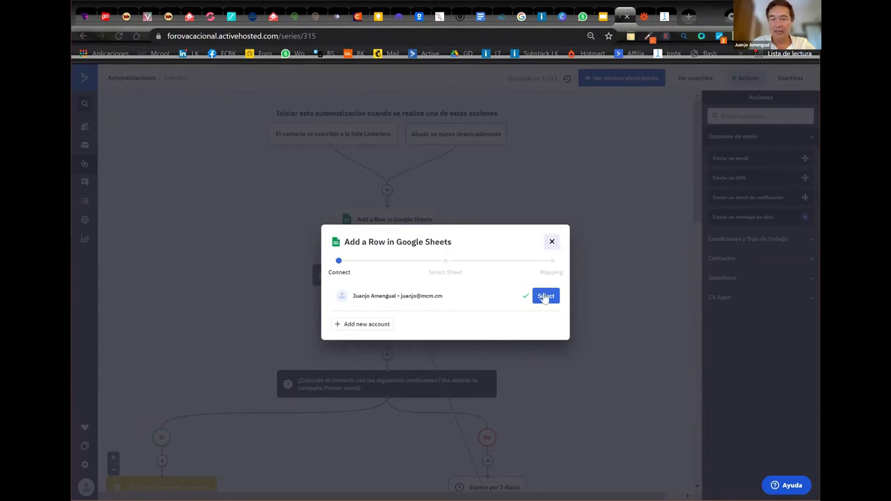
{"action": "left_click", "coordinate": [555, 209]}
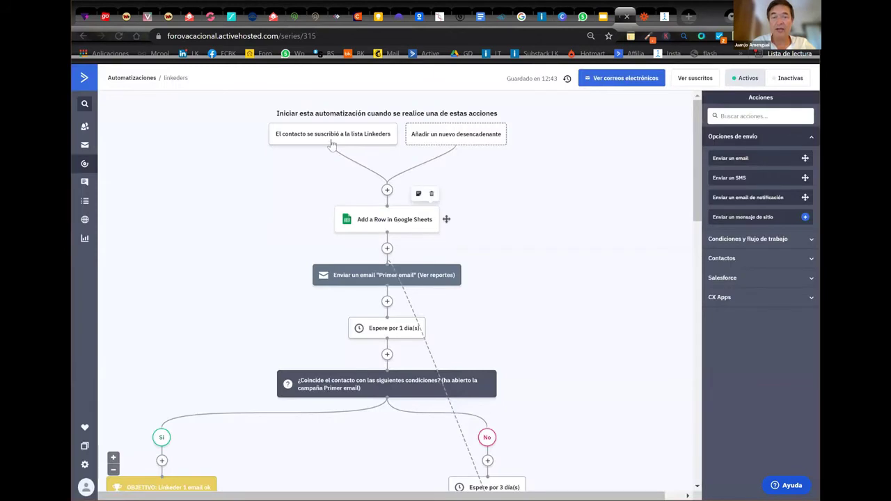
{"action": "mouse_move", "coordinate": [334, 139]}
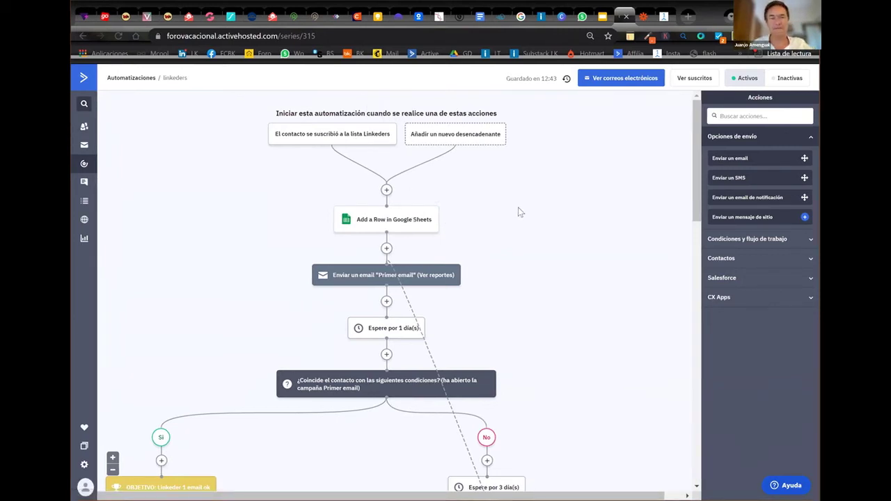
Examine the "linkeders" workflow from its list trigger through the "Primer email" condition to the "While" tag loop in the No branch
{"action": "scroll", "coordinate": [509, 218], "scroll_direction": "down", "scroll_amount": 2}
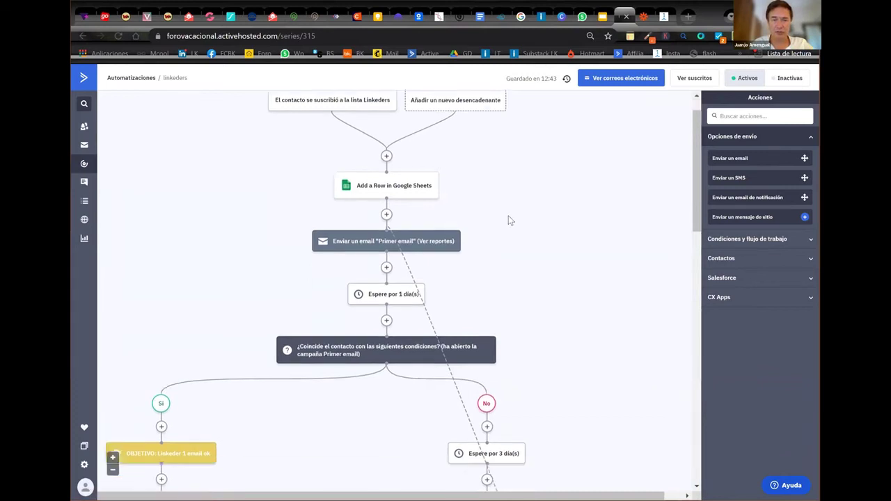
{"action": "scroll", "coordinate": [508, 221], "scroll_direction": "down", "scroll_amount": 1}
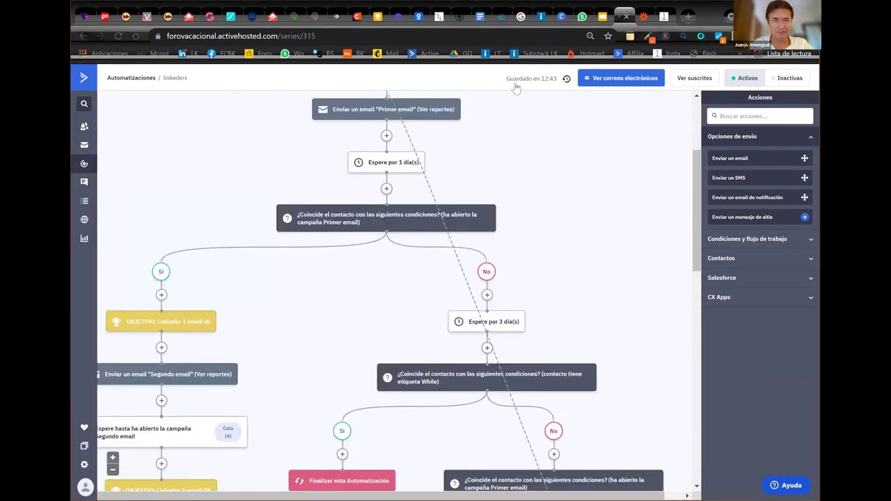
{"action": "scroll", "coordinate": [409, 168], "scroll_direction": "up", "scroll_amount": 1}
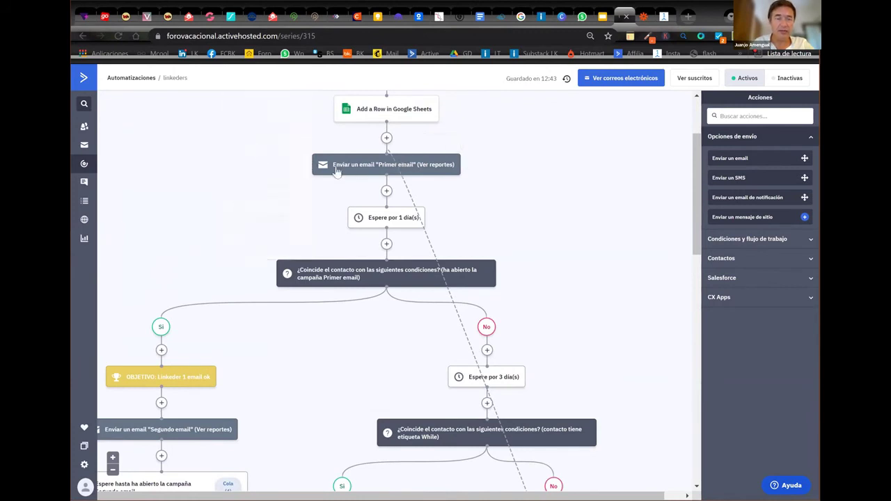
{"action": "scroll", "coordinate": [339, 168], "scroll_direction": "up", "scroll_amount": 2}
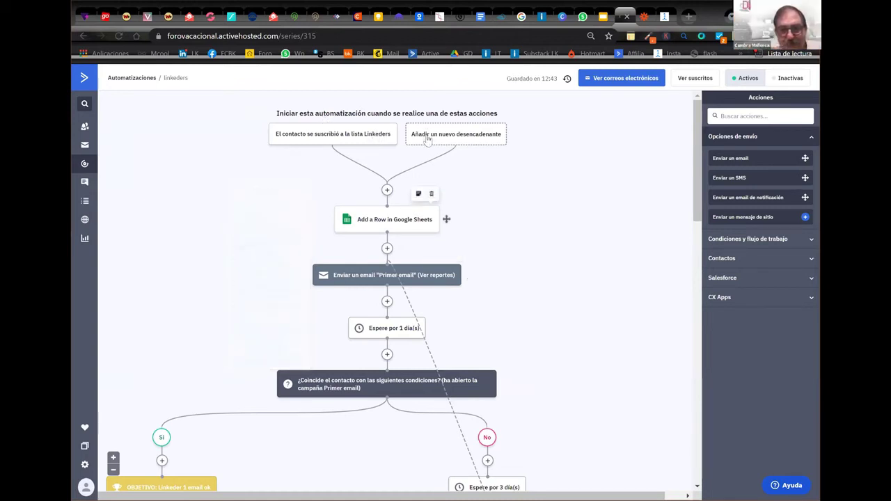
{"action": "scroll", "coordinate": [513, 179], "scroll_direction": "down", "scroll_amount": 3}
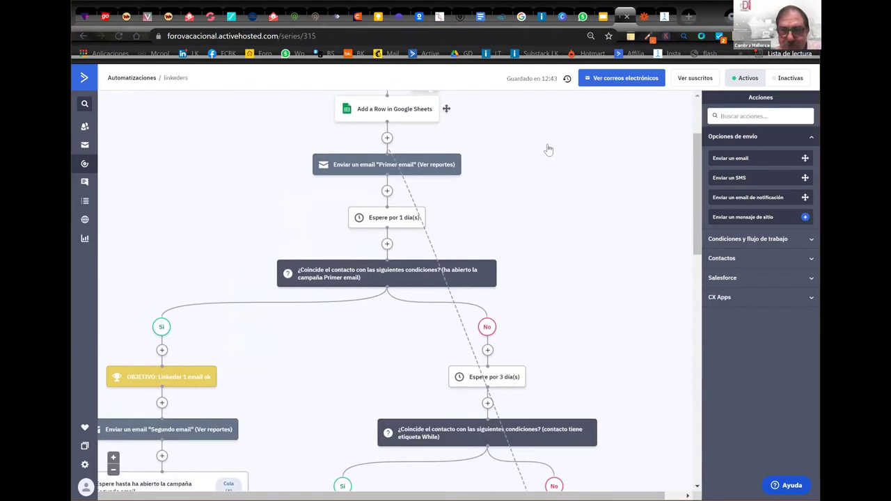
{"action": "scroll", "coordinate": [553, 138], "scroll_direction": "up", "scroll_amount": 3}
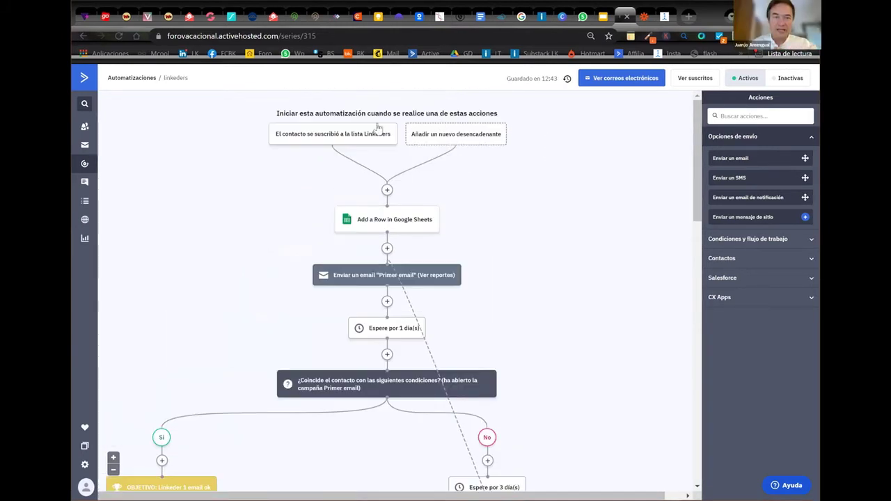
{"action": "scroll", "coordinate": [566, 197], "scroll_direction": "down", "scroll_amount": 10}
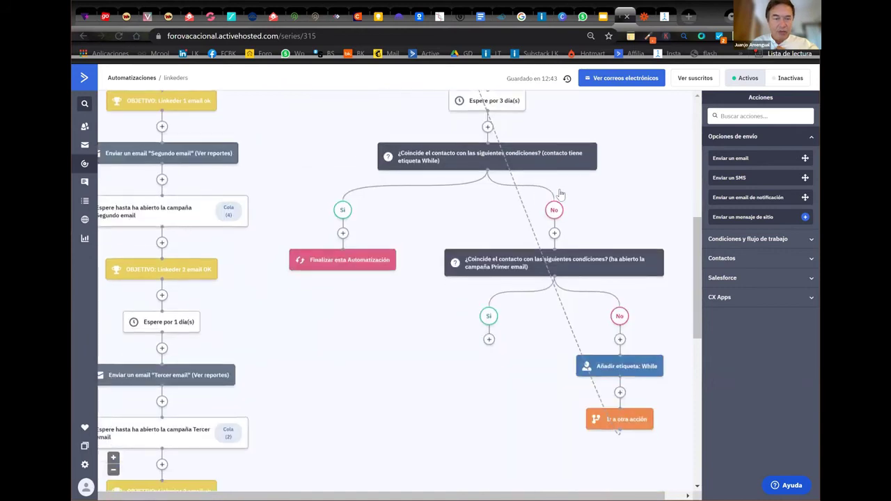
{"action": "scroll", "coordinate": [551, 197], "scroll_direction": "up", "scroll_amount": 10}
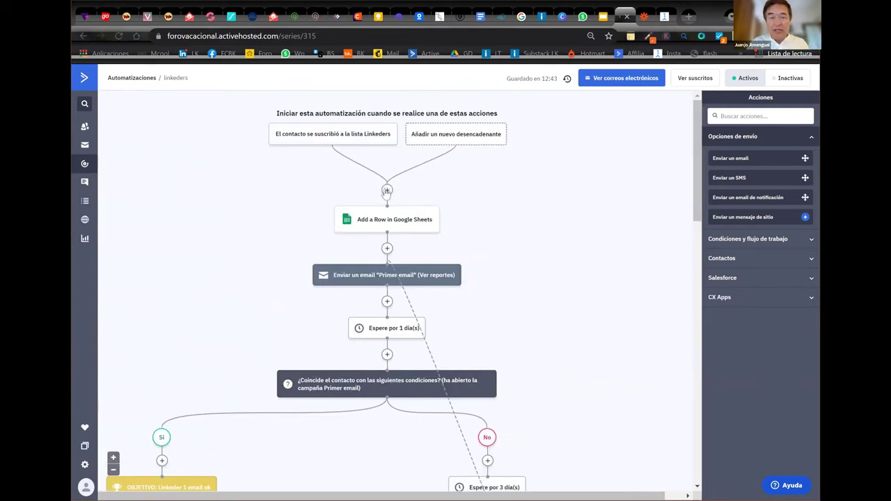
View the sending options for a new action directly below the start triggers and close the chooser without adding one
{"action": "left_click", "coordinate": [388, 190]}
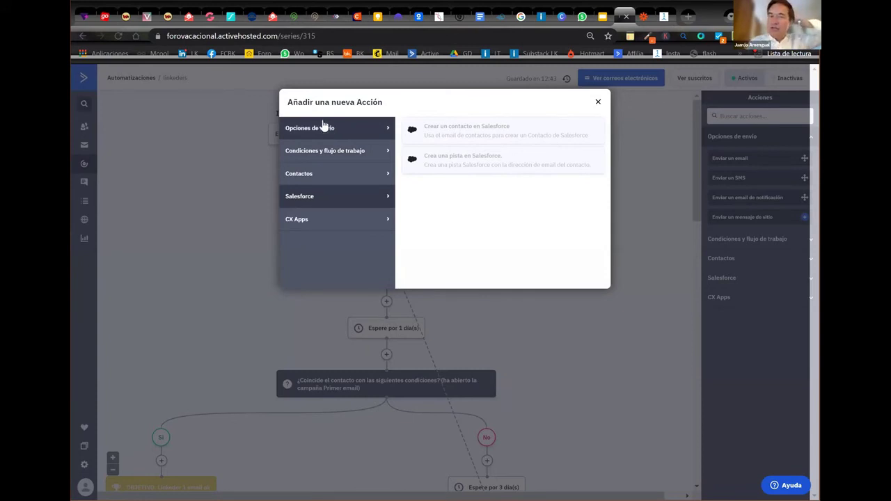
{"action": "left_click", "coordinate": [331, 130]}
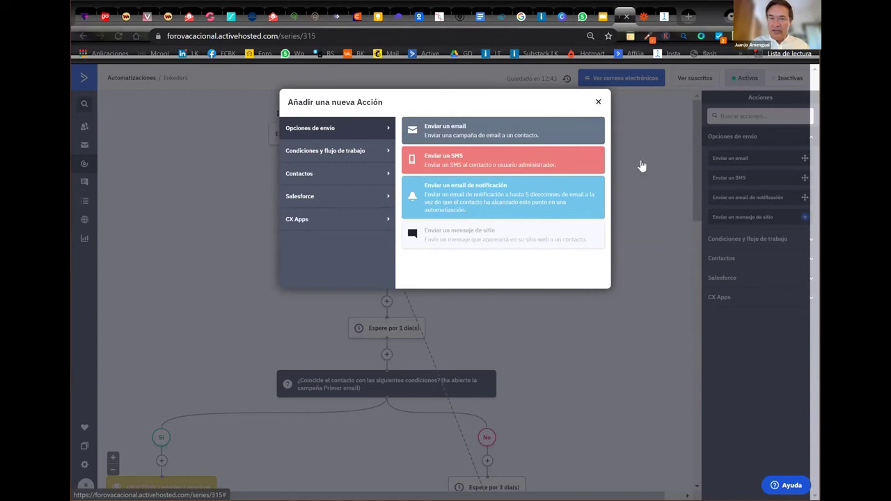
{"action": "left_click", "coordinate": [598, 102]}
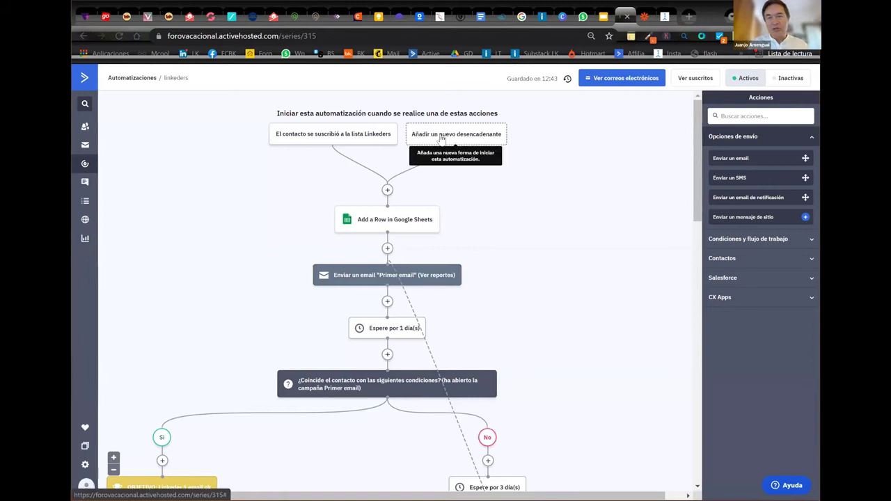
Open the selection of start triggers for the automation and look through the full set, down to the Google Sheets trigger
{"action": "left_click", "coordinate": [441, 138]}
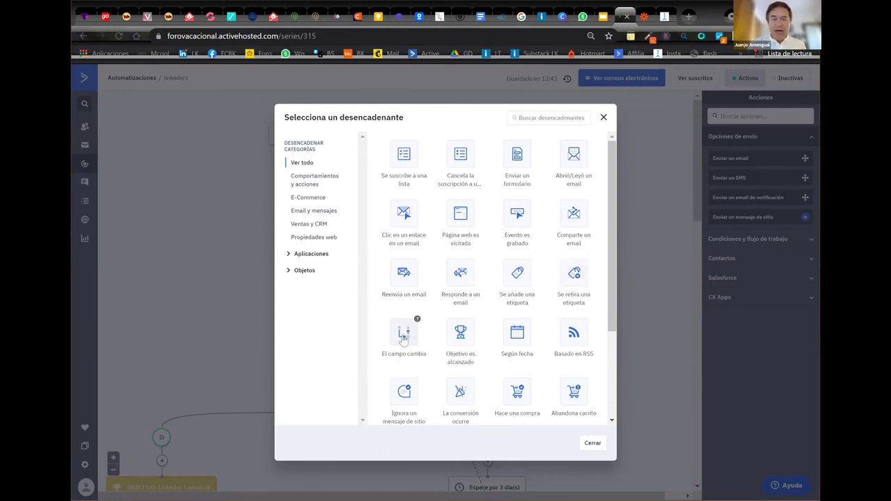
{"action": "scroll", "coordinate": [407, 332], "scroll_direction": "down", "scroll_amount": 1}
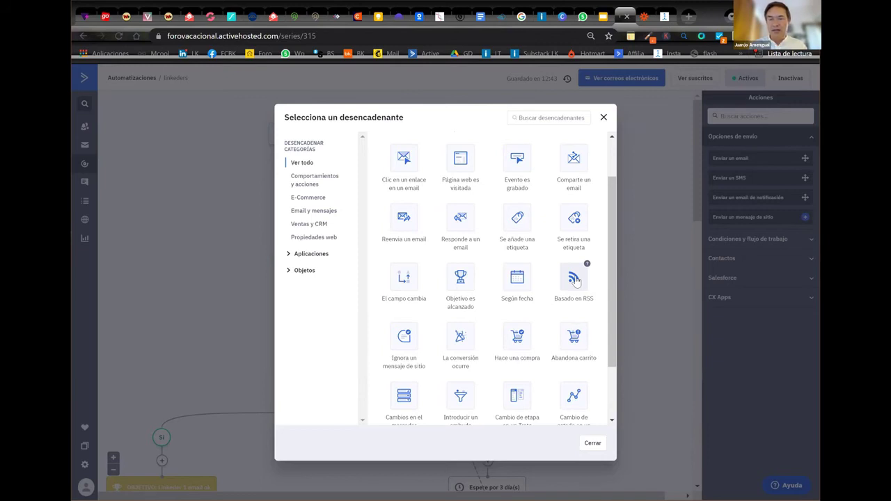
{"action": "scroll", "coordinate": [578, 287], "scroll_direction": "down", "scroll_amount": 1}
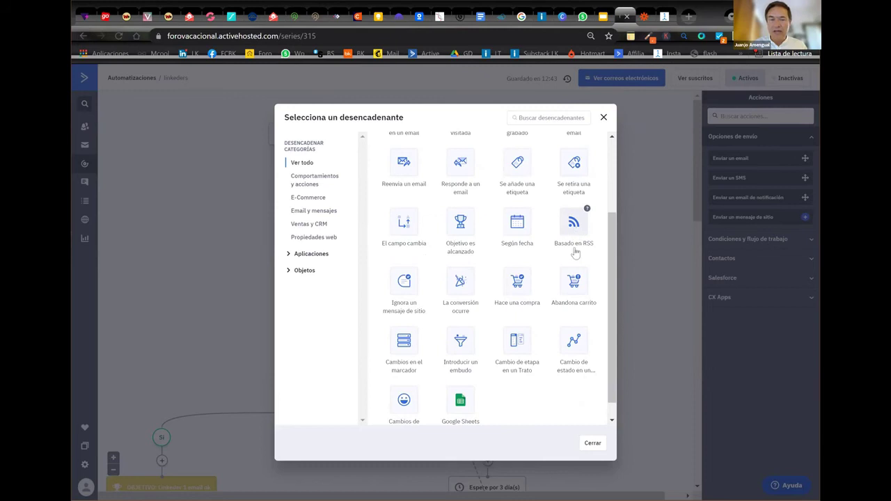
{"action": "scroll", "coordinate": [575, 255], "scroll_direction": "down", "scroll_amount": 1}
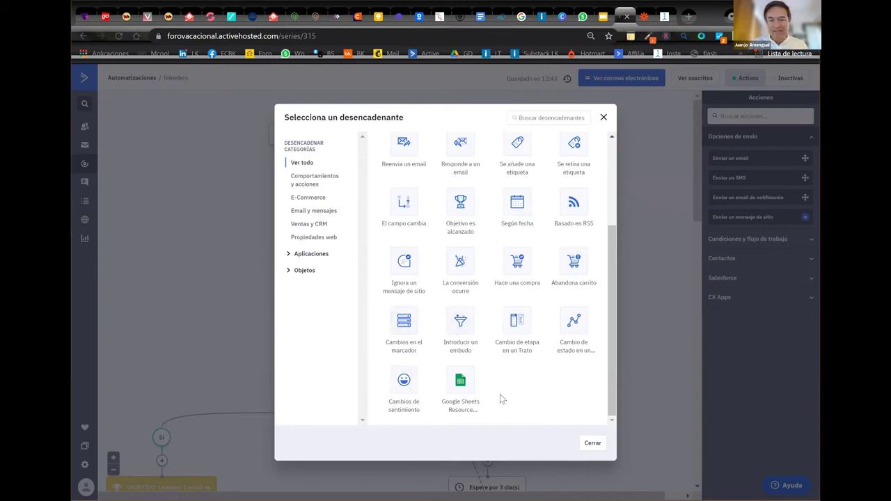
{"action": "scroll", "coordinate": [474, 339], "scroll_direction": "up", "scroll_amount": 3}
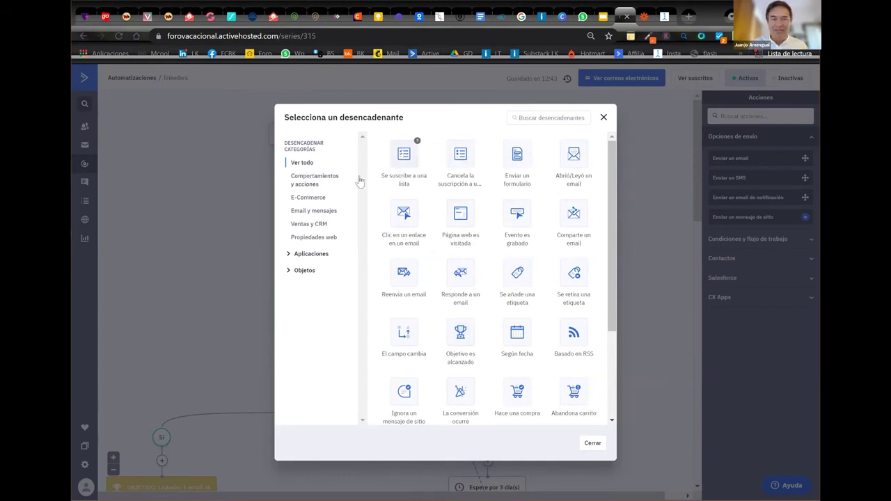
Browse the behaviour, E-Commerce, email, sales and CRM, application and object trigger categories, and leave the trigger selection without choosing one
{"action": "left_click", "coordinate": [313, 181]}
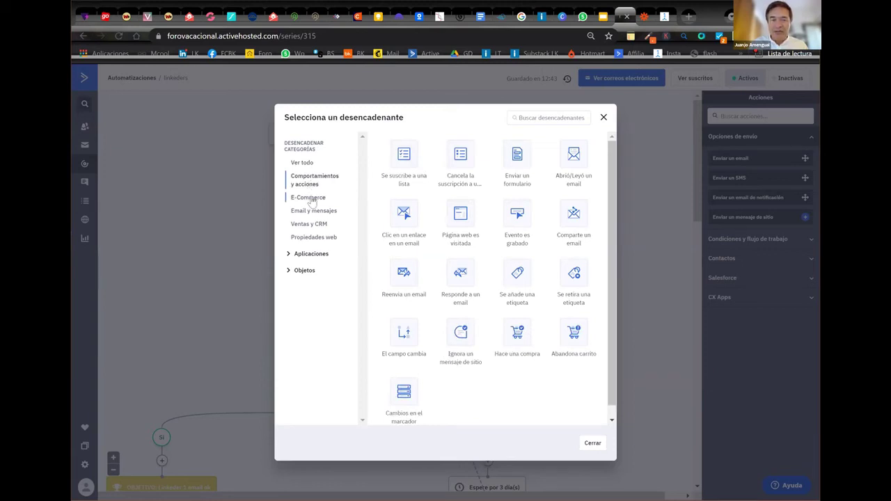
{"action": "left_click", "coordinate": [312, 200]}
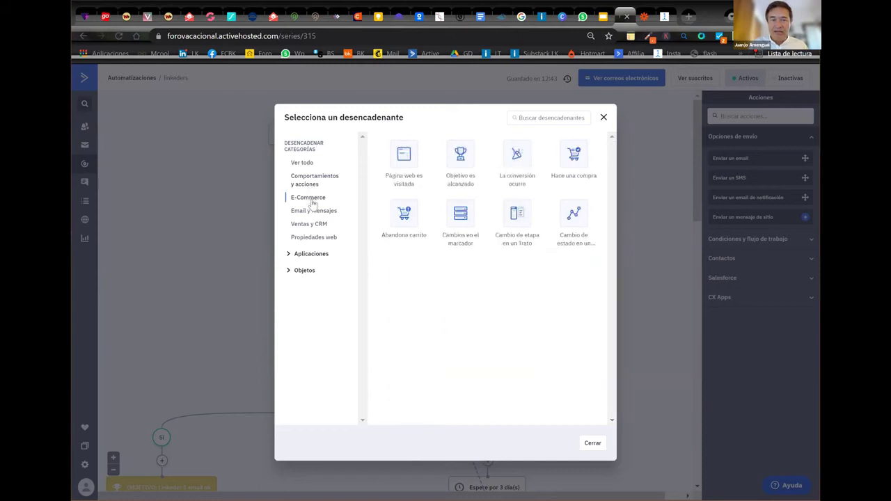
{"action": "left_click", "coordinate": [317, 213]}
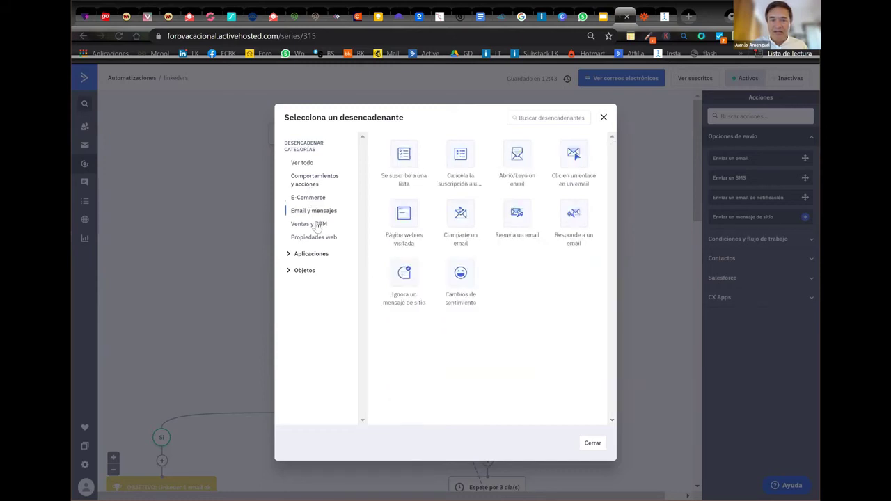
{"action": "left_click", "coordinate": [318, 227]}
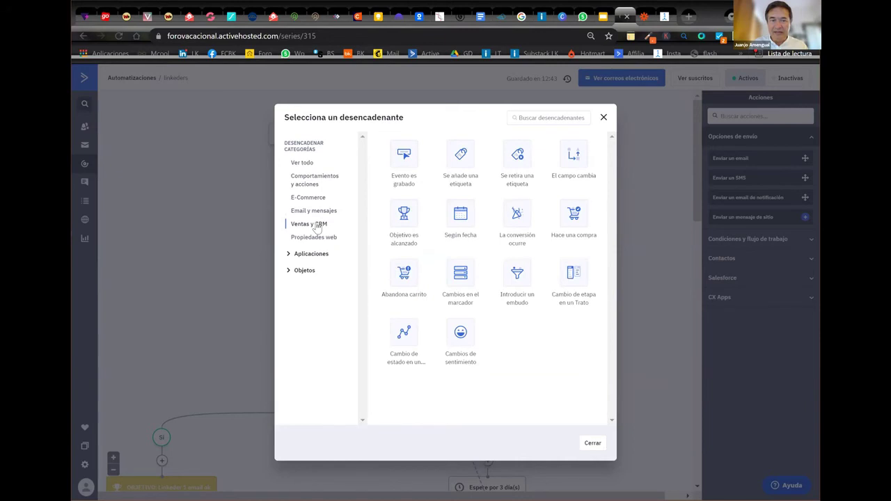
{"action": "left_click", "coordinate": [290, 255]}
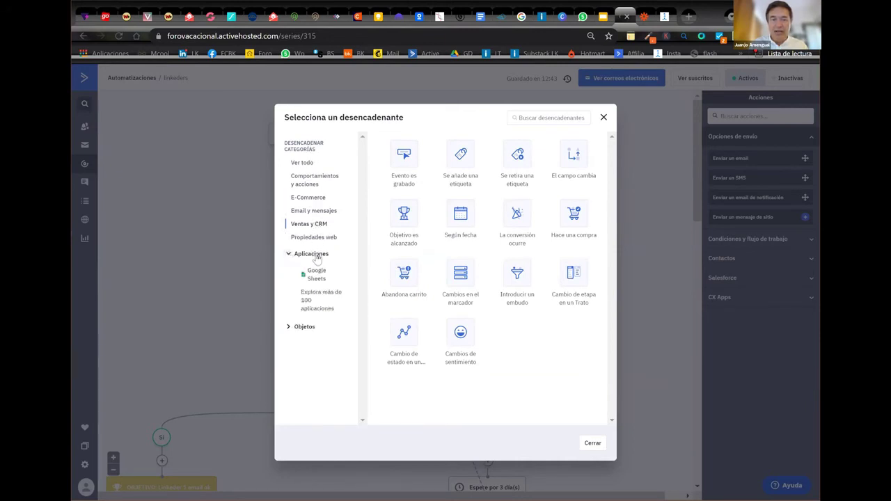
{"action": "left_click", "coordinate": [290, 327]}
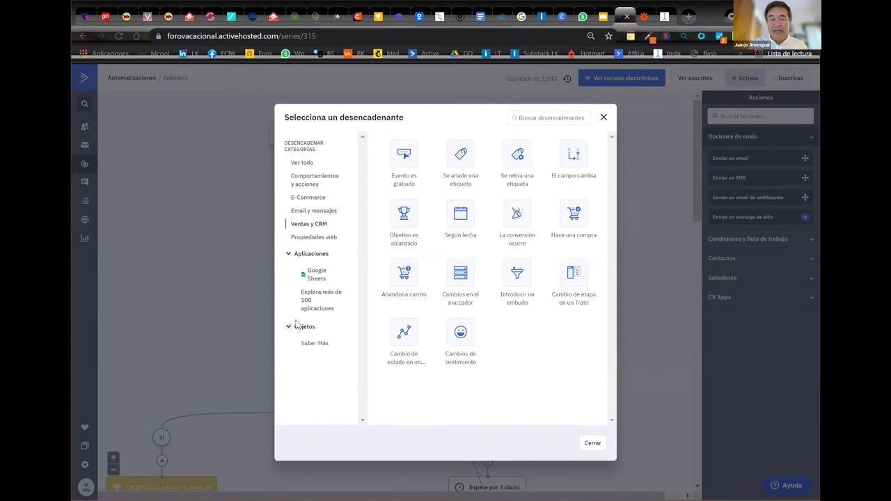
{"action": "left_click", "coordinate": [603, 117]}
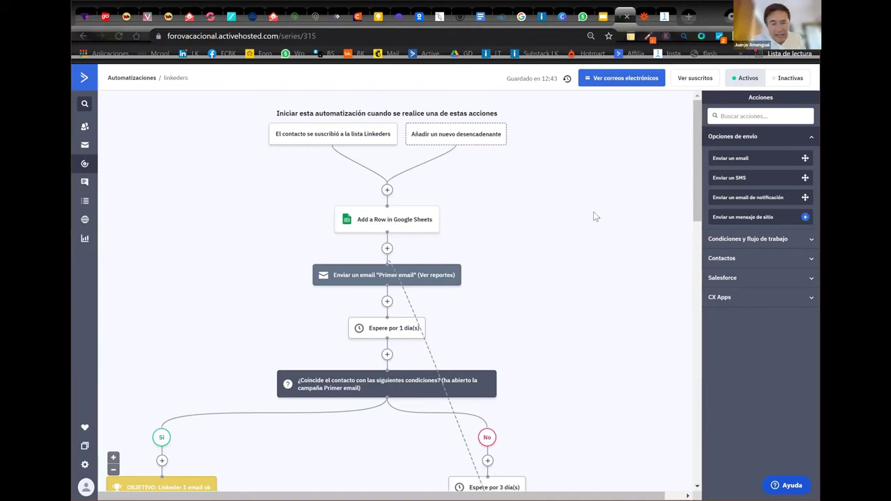
Review the Sí branch of the "Primer email" condition, from the first goal to the queue of contacts awaiting the "Segundo email" opening
{"action": "scroll", "coordinate": [588, 217], "scroll_direction": "down", "scroll_amount": 3}
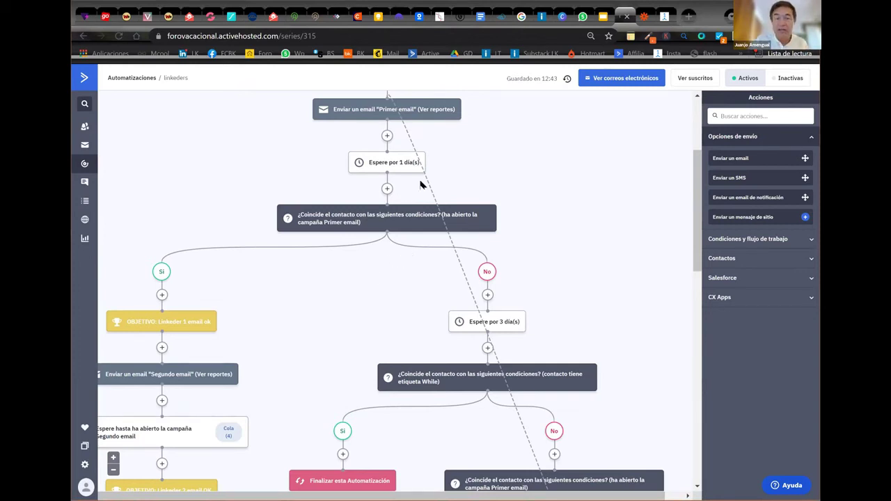
{"action": "mouse_move", "coordinate": [404, 217]}
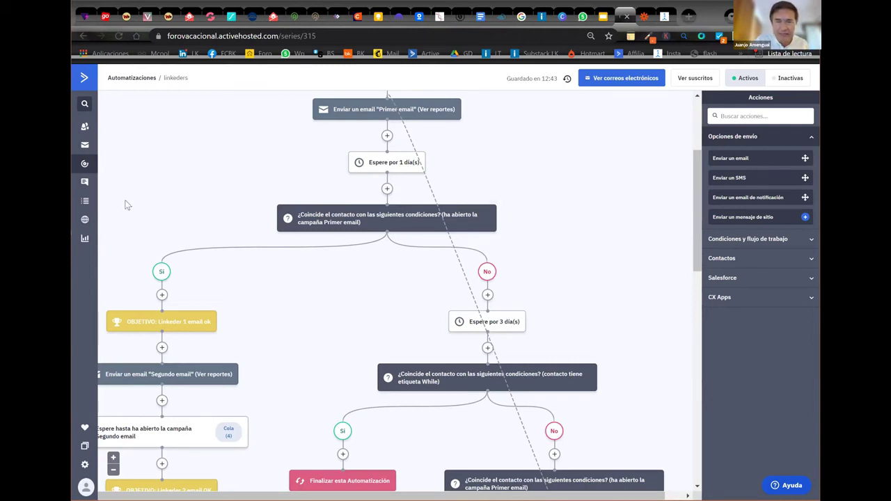
{"action": "mouse_move", "coordinate": [177, 322]}
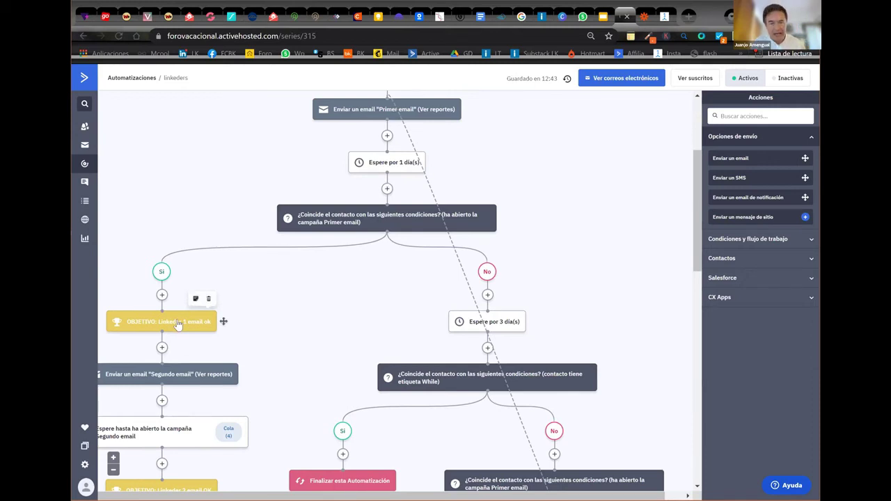
{"action": "scroll", "coordinate": [178, 322], "scroll_direction": "down", "scroll_amount": 2}
{"action": "mouse_move", "coordinate": [184, 213]}
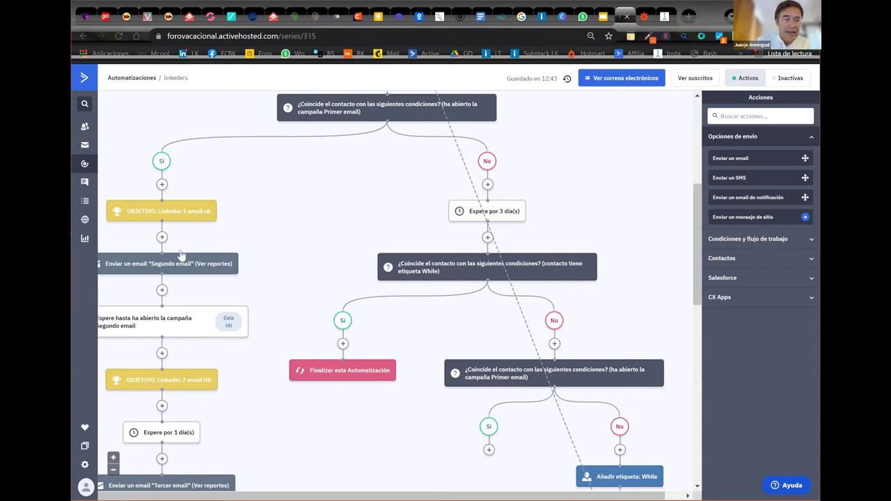
{"action": "scroll", "coordinate": [182, 262], "scroll_direction": "down", "scroll_amount": 1}
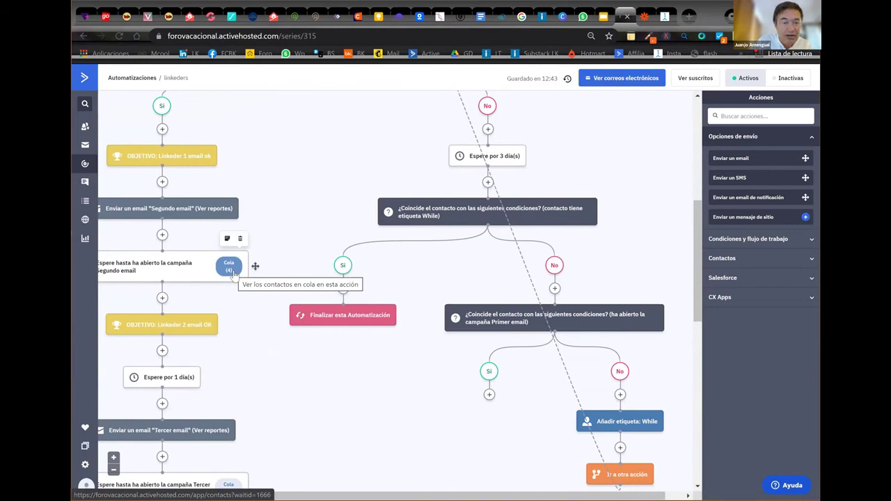
Review the rest of the Sí branch, from the "Segundo email" opening wait down to the "Linkeders 5: Email OK" goal
{"action": "scroll", "coordinate": [237, 327], "scroll_direction": "down", "scroll_amount": 2}
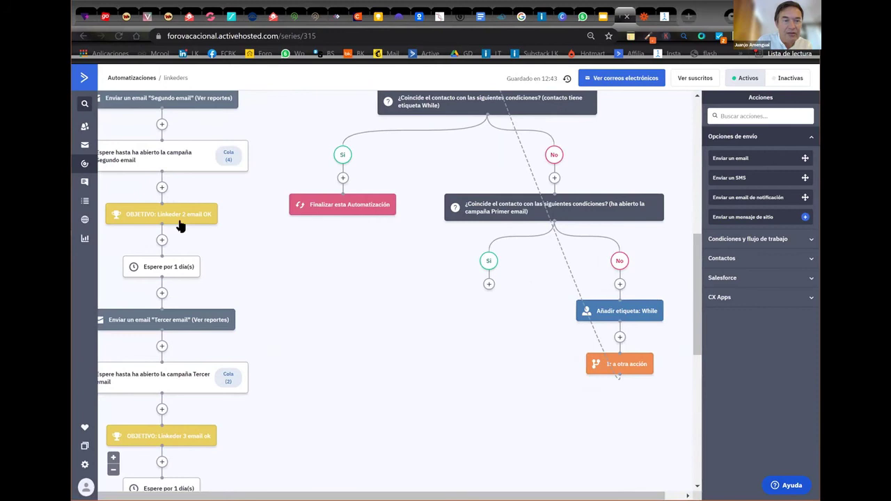
{"action": "scroll", "coordinate": [332, 380], "scroll_direction": "down", "scroll_amount": 3}
{"action": "scroll", "coordinate": [333, 380], "scroll_direction": "down", "scroll_amount": 2}
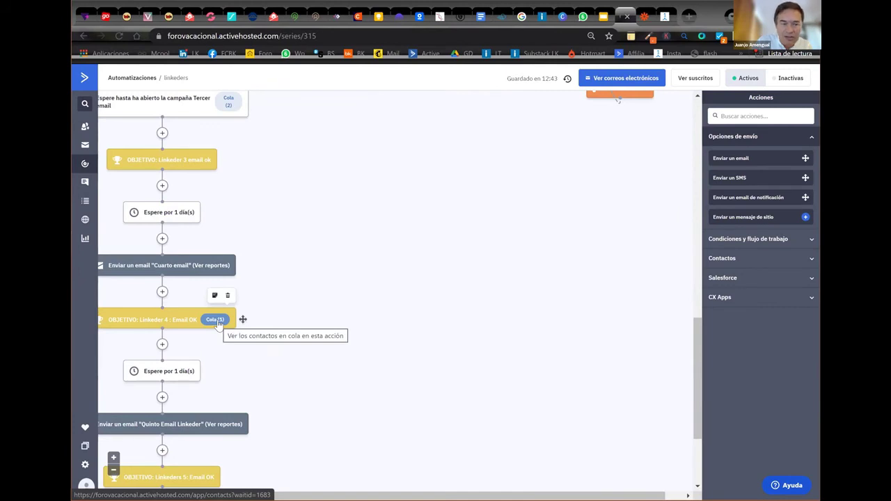
{"action": "scroll", "coordinate": [302, 352], "scroll_direction": "down", "scroll_amount": 3}
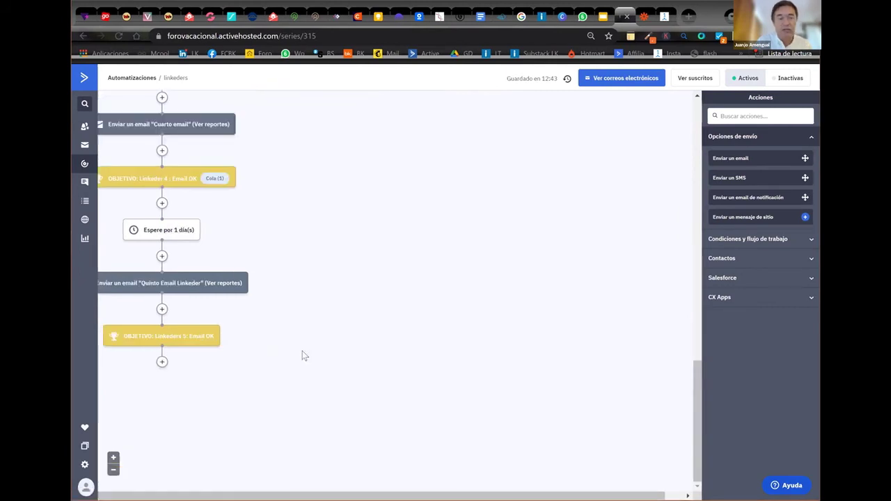
{"action": "scroll", "coordinate": [316, 365], "scroll_direction": "up", "scroll_amount": 10}
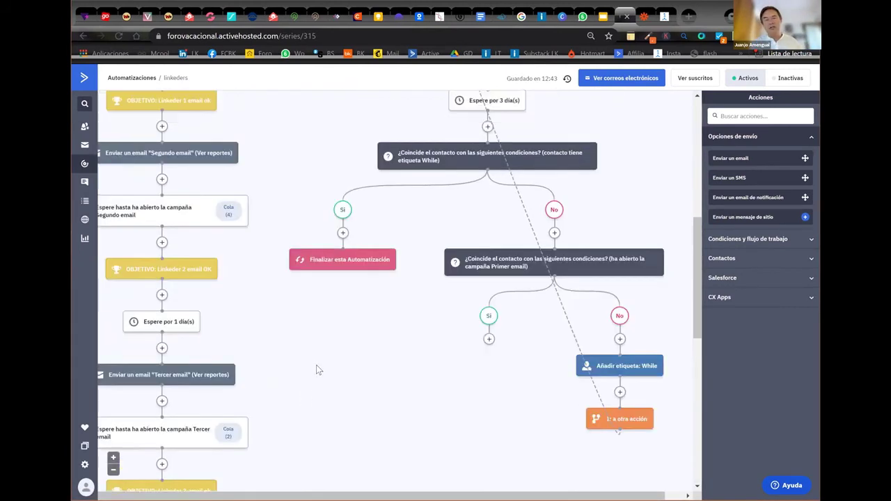
Review the No branch of the "Primer email" condition, through the 3-day wait and While tag check, to the action that adds the While tag
{"action": "scroll", "coordinate": [317, 365], "scroll_direction": "up", "scroll_amount": 2}
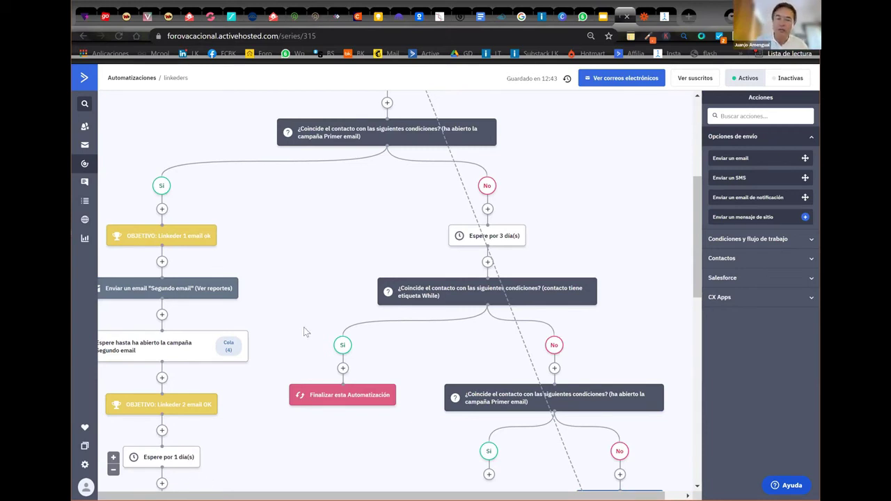
{"action": "scroll", "coordinate": [304, 331], "scroll_direction": "up", "scroll_amount": 3}
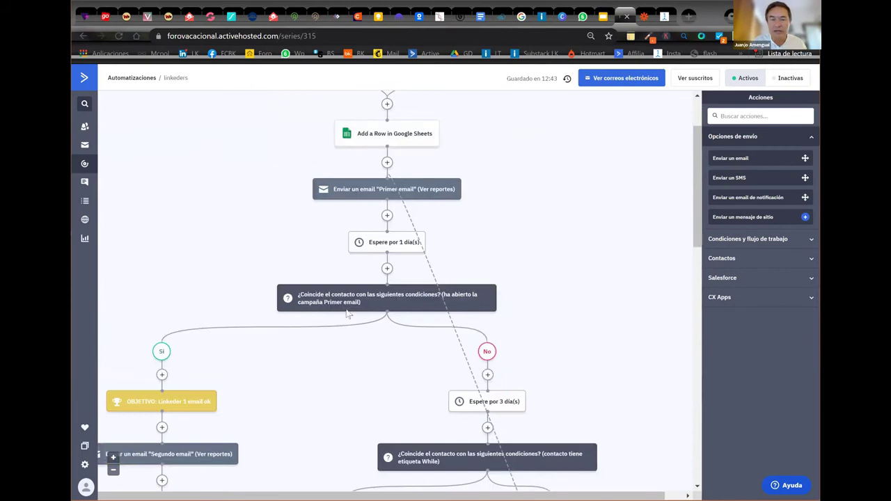
{"action": "scroll", "coordinate": [525, 347], "scroll_direction": "down", "scroll_amount": 1}
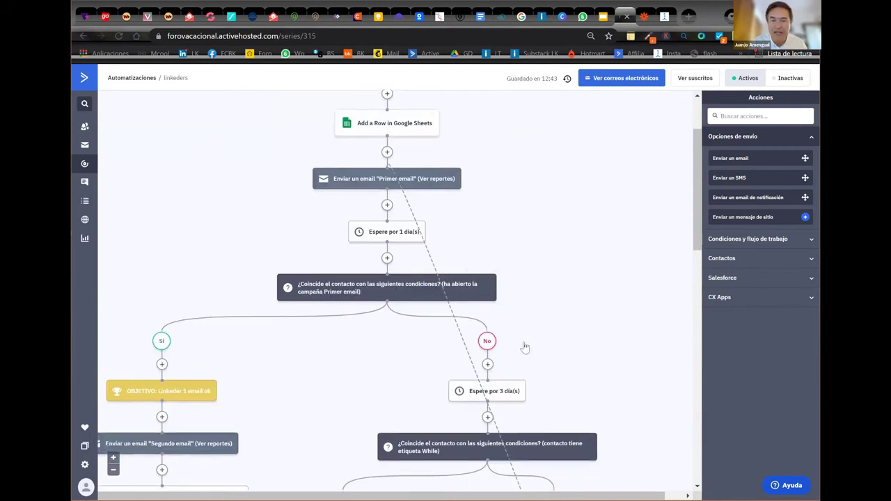
{"action": "scroll", "coordinate": [525, 347], "scroll_direction": "down", "scroll_amount": 2}
{"action": "scroll", "coordinate": [512, 268], "scroll_direction": "down", "scroll_amount": 2}
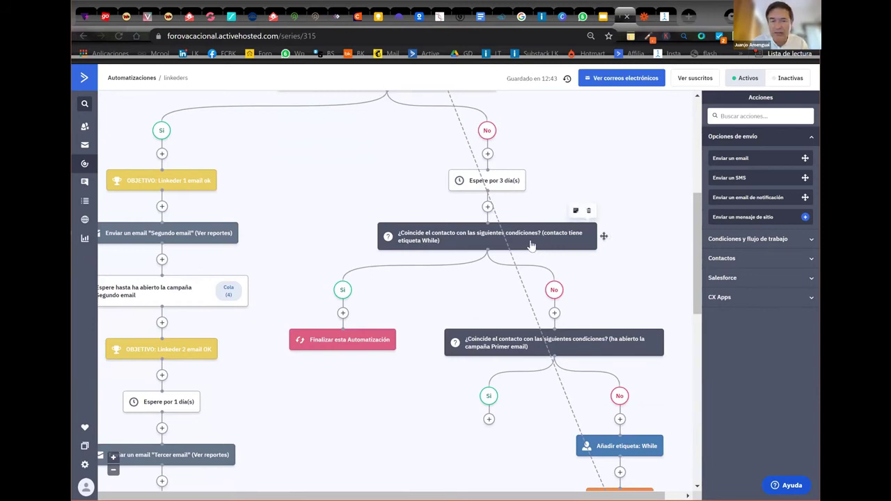
{"action": "scroll", "coordinate": [531, 245], "scroll_direction": "down", "scroll_amount": 2}
{"action": "scroll", "coordinate": [619, 289], "scroll_direction": "down", "scroll_amount": 1}
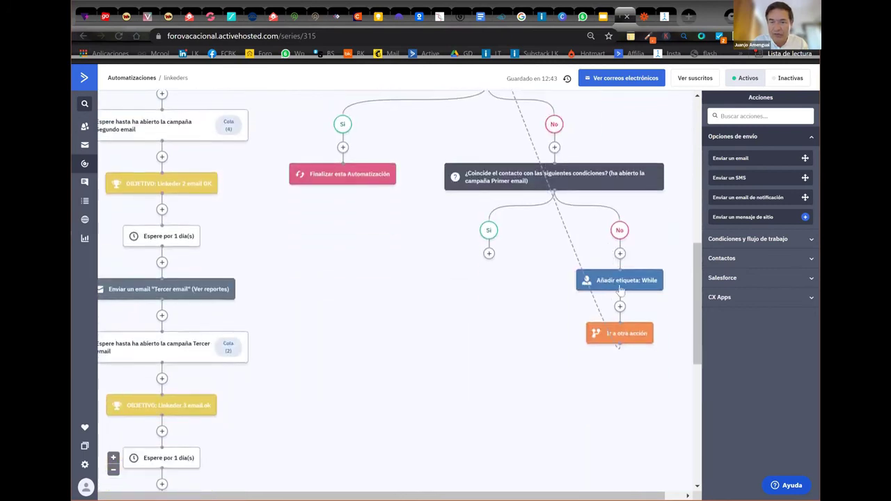
Trace the "Ir a otra acción" loop back to the "Primer email" sending and follow the No branch down again to the While tag condition
{"action": "scroll", "coordinate": [607, 328], "scroll_direction": "up", "scroll_amount": 10}
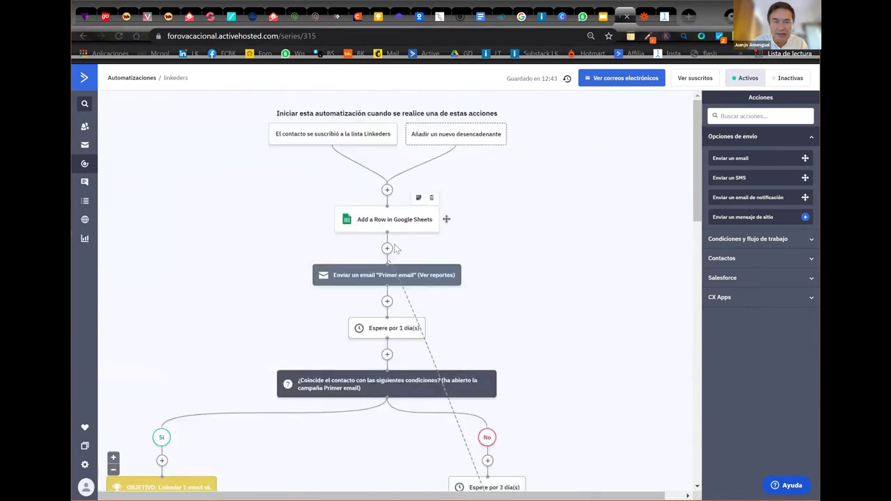
{"action": "scroll", "coordinate": [526, 296], "scroll_direction": "down", "scroll_amount": 2}
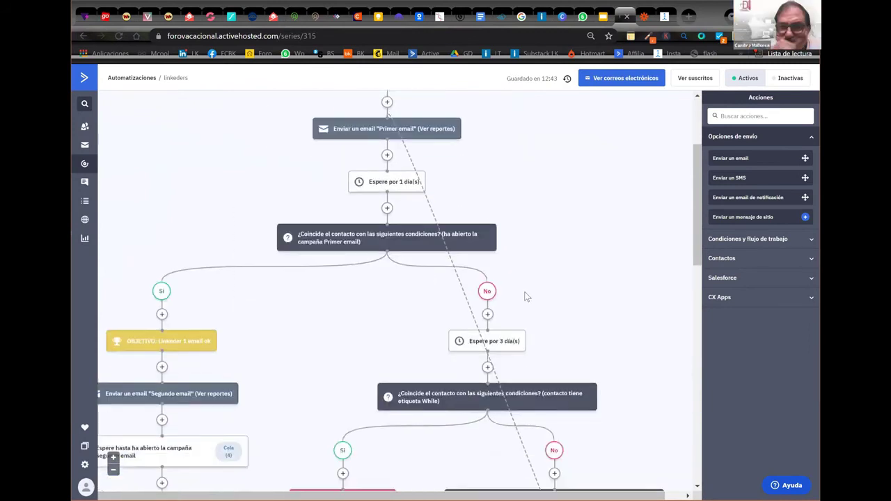
{"action": "scroll", "coordinate": [527, 297], "scroll_direction": "down", "scroll_amount": 2}
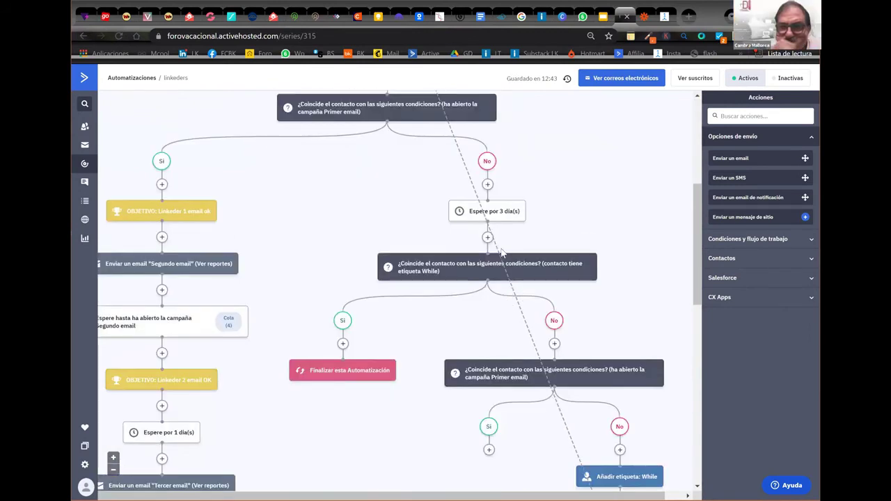
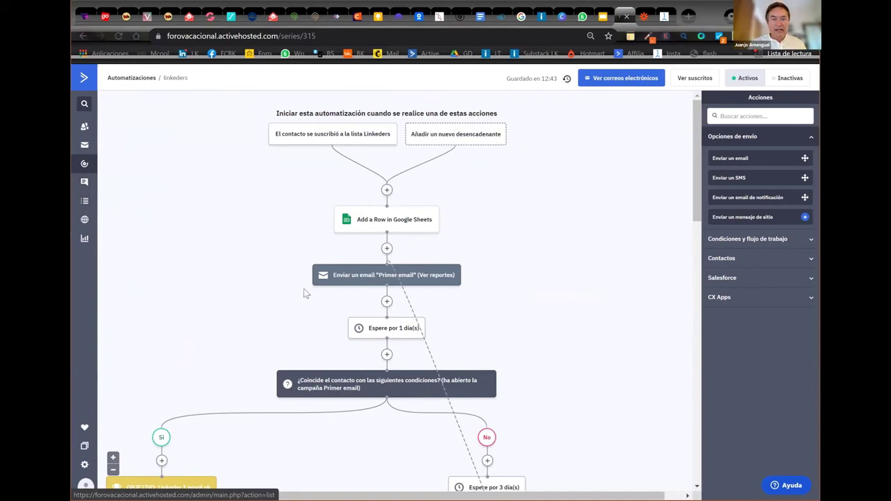
Look over the linkeders automation again, from the list subscription trigger to the last goal, and return to the While tag branch
{"action": "scroll", "coordinate": [533, 233], "scroll_direction": "down", "scroll_amount": 5}
{"action": "scroll", "coordinate": [522, 241], "scroll_direction": "down", "scroll_amount": 6}
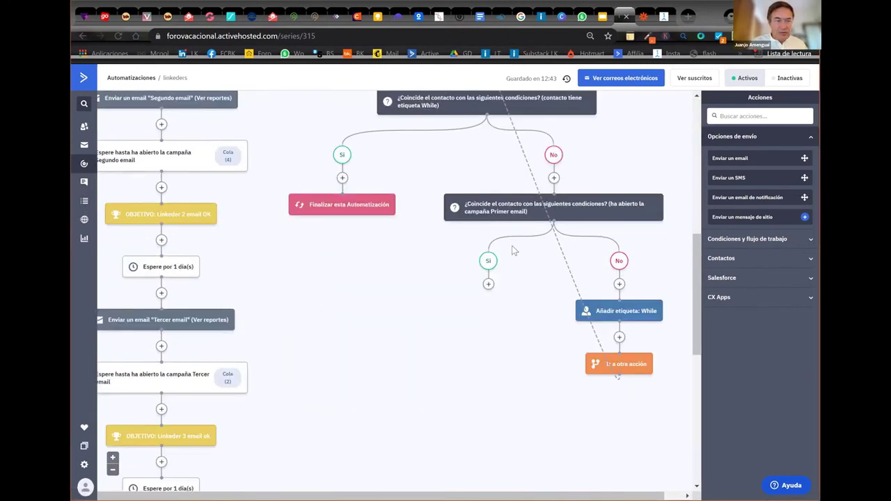
{"action": "scroll", "coordinate": [388, 402], "scroll_direction": "down", "scroll_amount": 3}
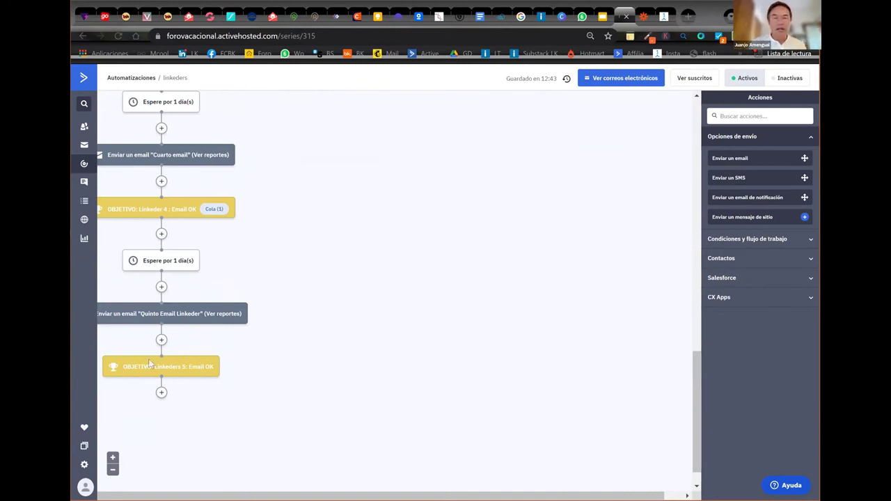
{"action": "scroll", "coordinate": [355, 313], "scroll_direction": "up", "scroll_amount": 10}
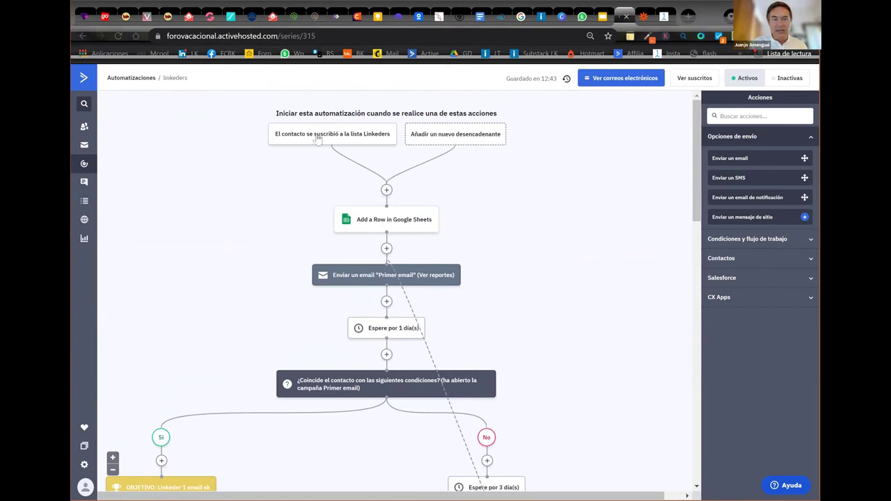
{"action": "mouse_move", "coordinate": [327, 137]}
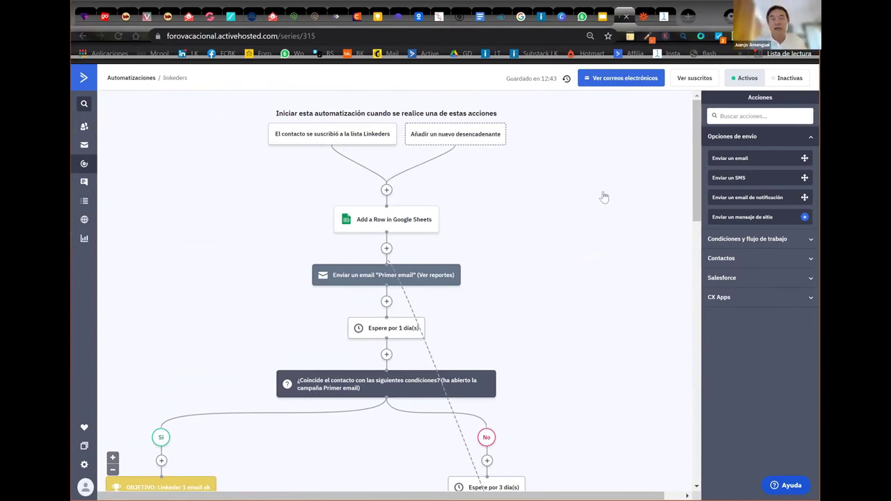
{"action": "scroll", "coordinate": [604, 197], "scroll_direction": "down", "scroll_amount": 6}
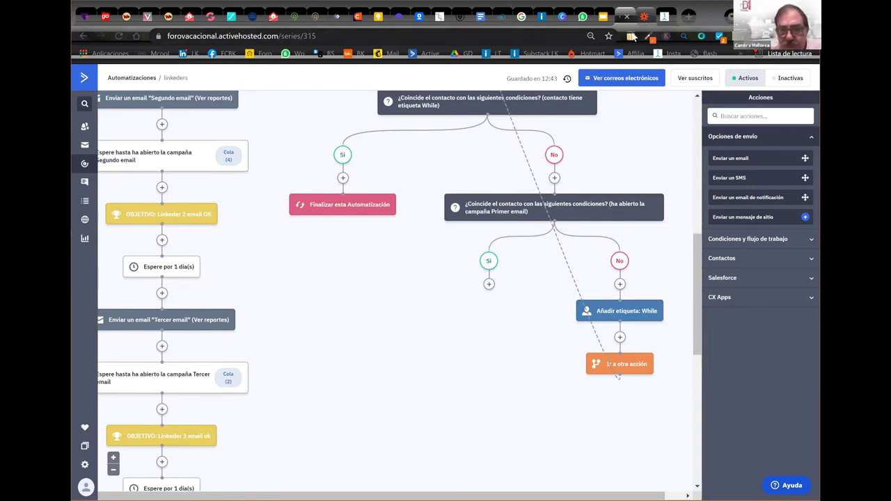
Switch to Zapier and view the first Zaps in the Home folder, such as adding Google Contacts from new Excel rows
{"action": "left_click", "coordinate": [645, 15]}
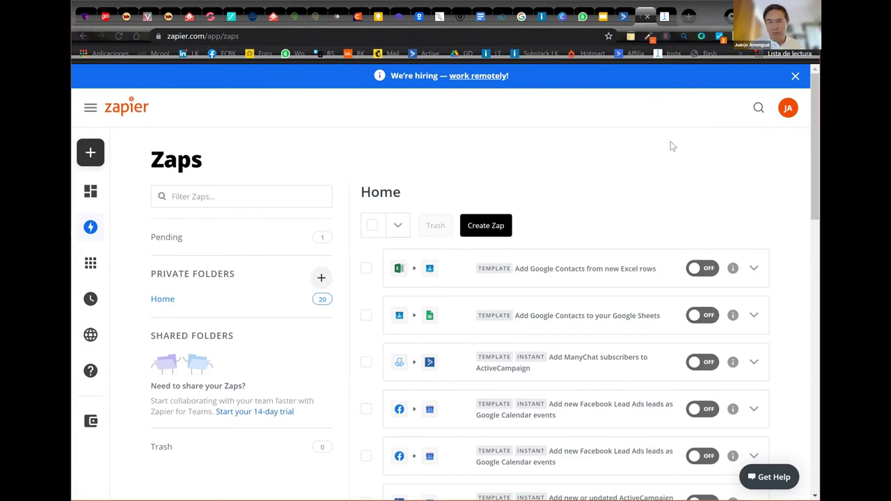
{"action": "scroll", "coordinate": [611, 165], "scroll_direction": "down", "scroll_amount": 3}
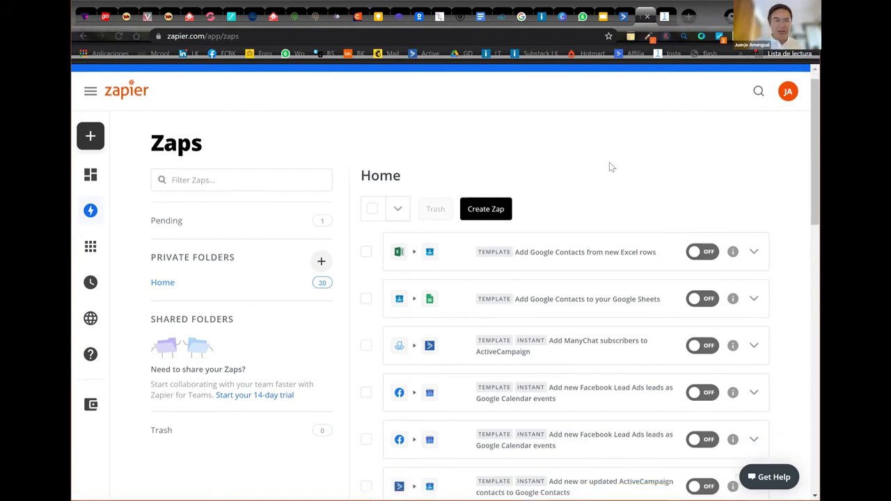
{"action": "scroll", "coordinate": [610, 172], "scroll_direction": "down", "scroll_amount": 2}
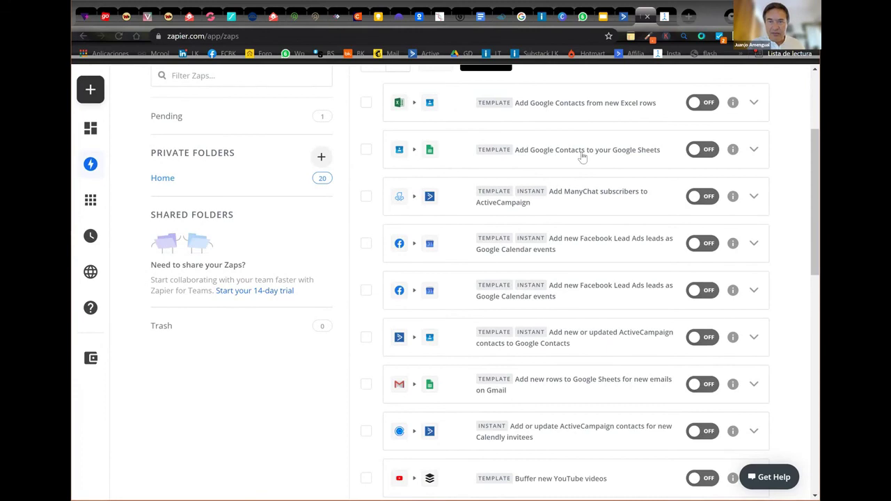
{"action": "scroll", "coordinate": [582, 158], "scroll_direction": "up", "scroll_amount": 2}
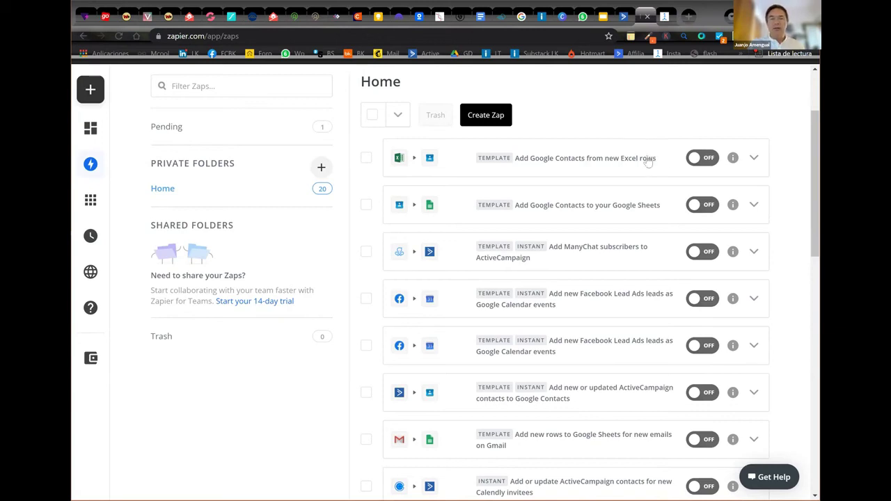
{"action": "left_click", "coordinate": [704, 158]}
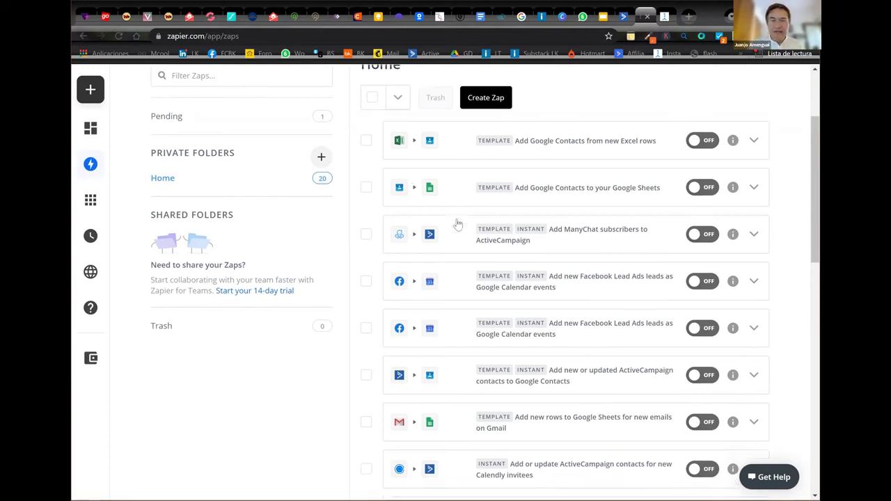
Look through the remaining Home Zaps, from the ManyChat to ActiveCampaign template down to the Drafts, and return to the start of the list
{"action": "scroll", "coordinate": [456, 223], "scroll_direction": "down", "scroll_amount": 3}
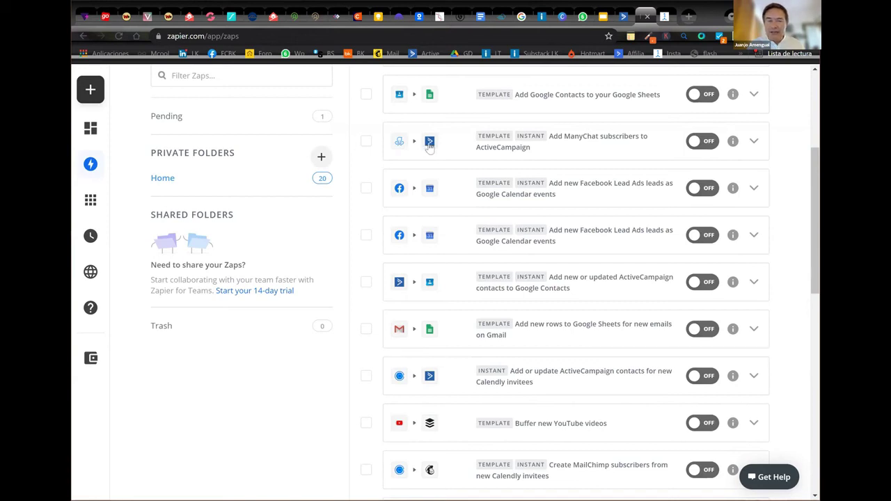
{"action": "scroll", "coordinate": [429, 146], "scroll_direction": "down", "scroll_amount": 2}
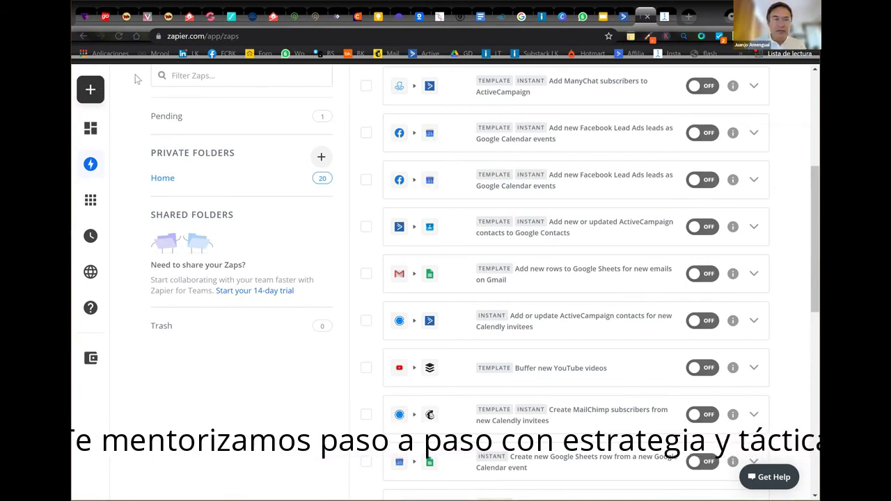
{"action": "scroll", "coordinate": [468, 171], "scroll_direction": "down", "scroll_amount": 3}
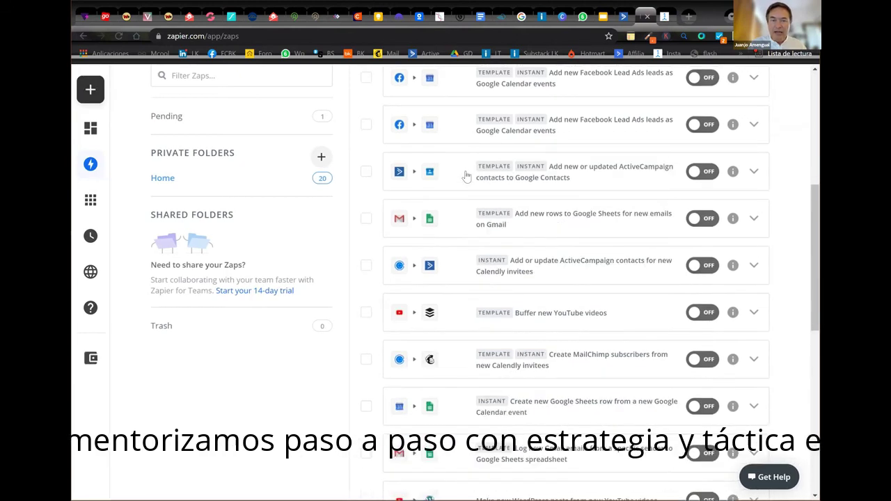
{"action": "scroll", "coordinate": [466, 177], "scroll_direction": "down", "scroll_amount": 3}
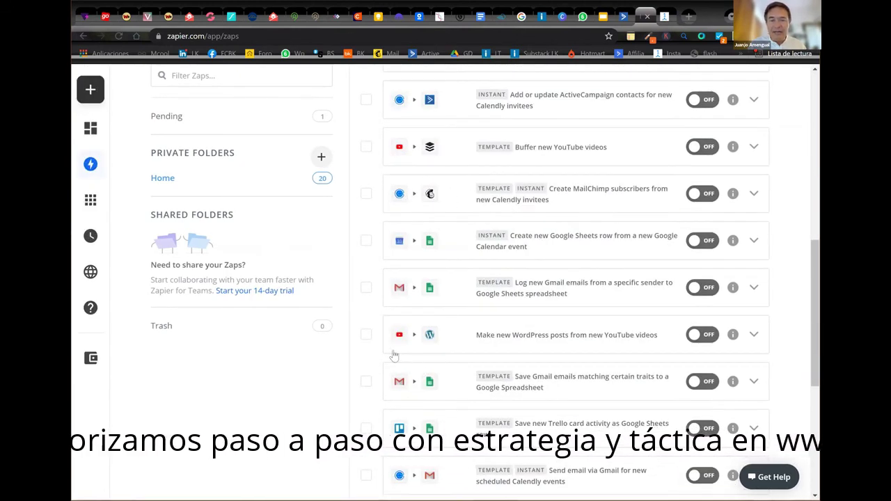
{"action": "scroll", "coordinate": [565, 308], "scroll_direction": "down", "scroll_amount": 4}
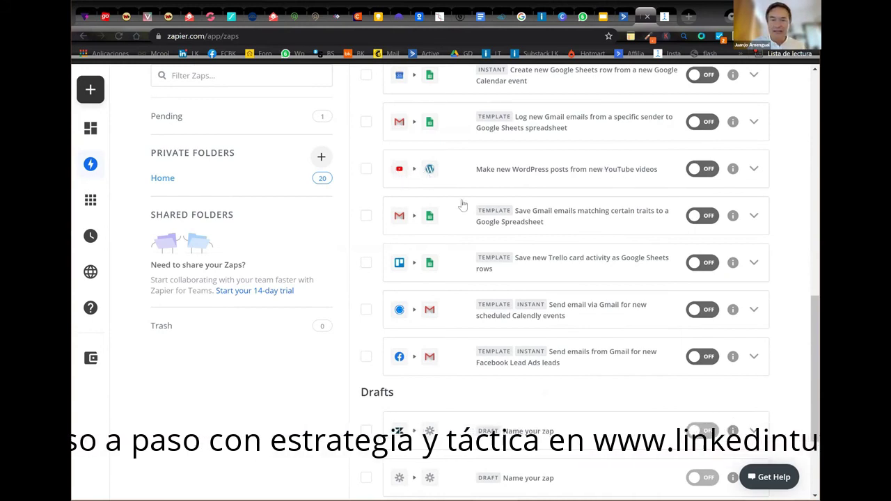
{"action": "scroll", "coordinate": [467, 195], "scroll_direction": "down", "scroll_amount": 2}
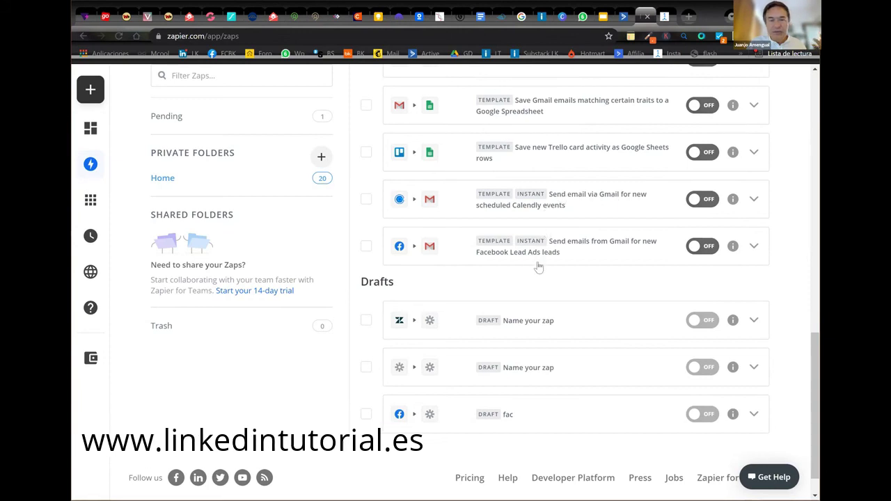
{"action": "scroll", "coordinate": [539, 265], "scroll_direction": "down", "scroll_amount": 1}
{"action": "scroll", "coordinate": [534, 251], "scroll_direction": "up", "scroll_amount": 15}
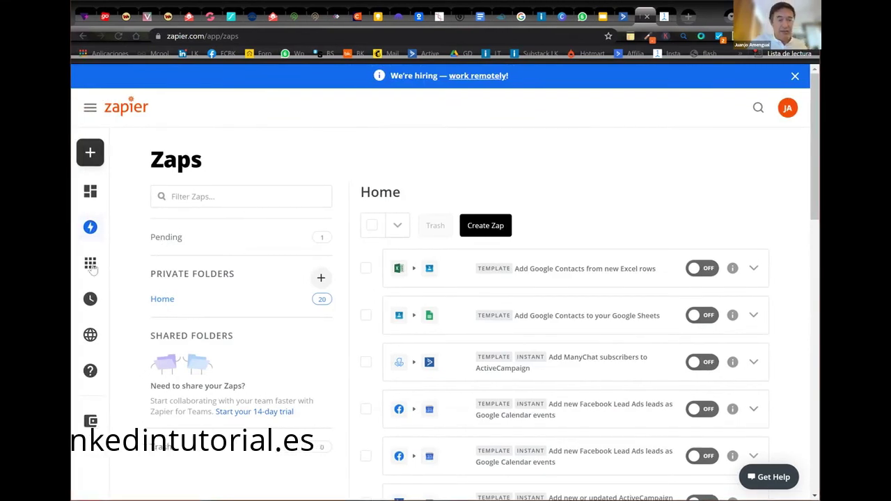
Open Zapier's Explore page and its app directory, and look through the most popular apps available for integration
{"action": "mouse_move", "coordinate": [108, 270]}
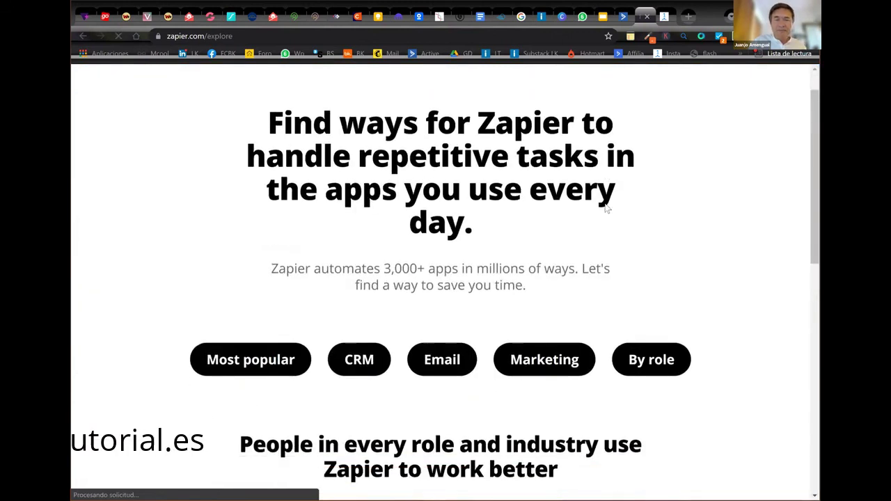
{"action": "scroll", "coordinate": [606, 207], "scroll_direction": "down", "scroll_amount": 3}
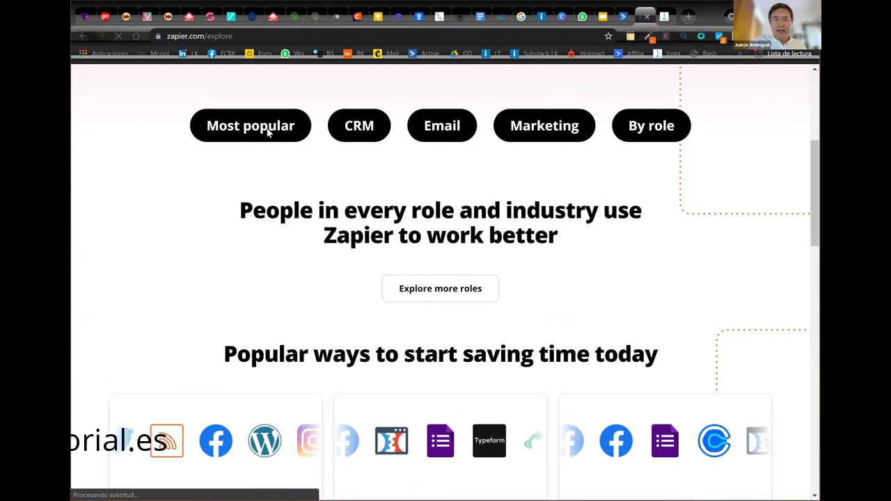
{"action": "left_click", "coordinate": [584, 211]}
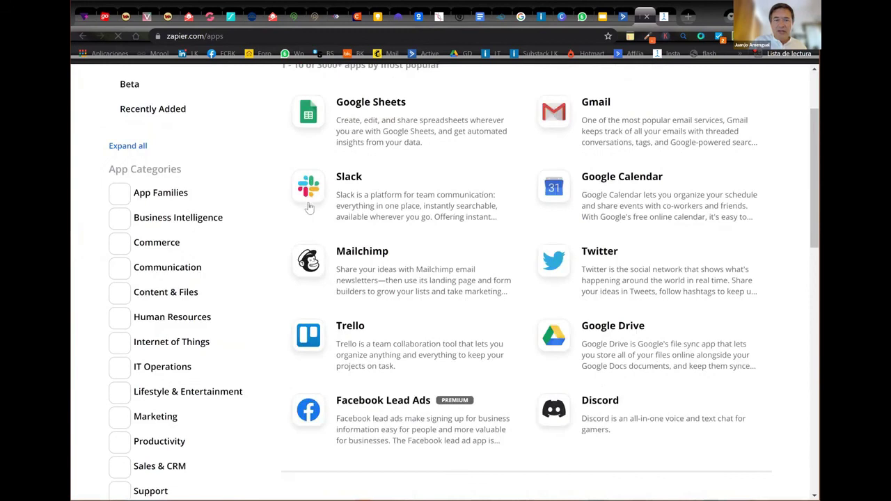
{"action": "scroll", "coordinate": [343, 219], "scroll_direction": "down", "scroll_amount": 3}
{"action": "scroll", "coordinate": [344, 222], "scroll_direction": "down", "scroll_amount": 3}
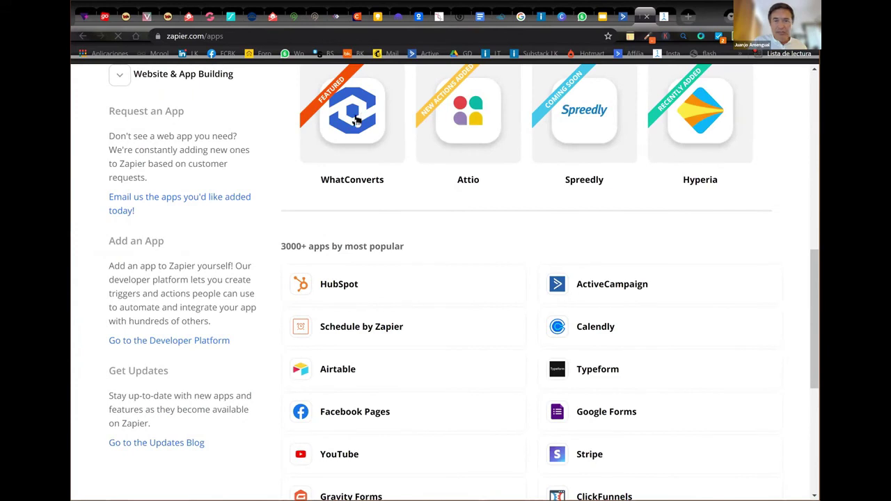
{"action": "scroll", "coordinate": [355, 120], "scroll_direction": "up", "scroll_amount": 5}
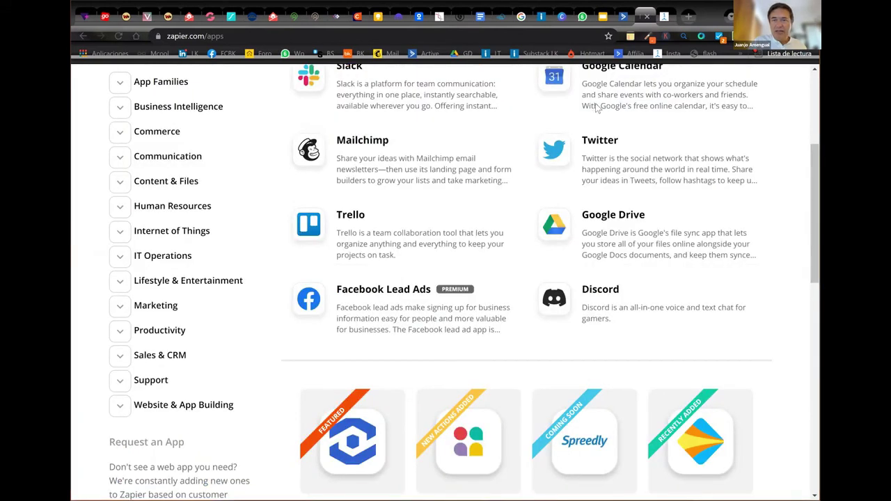
Open Gmail's details in the app directory and view its integration with Google Forms
{"action": "scroll", "coordinate": [597, 110], "scroll_direction": "up", "scroll_amount": 2}
{"action": "left_click", "coordinate": [725, 167]}
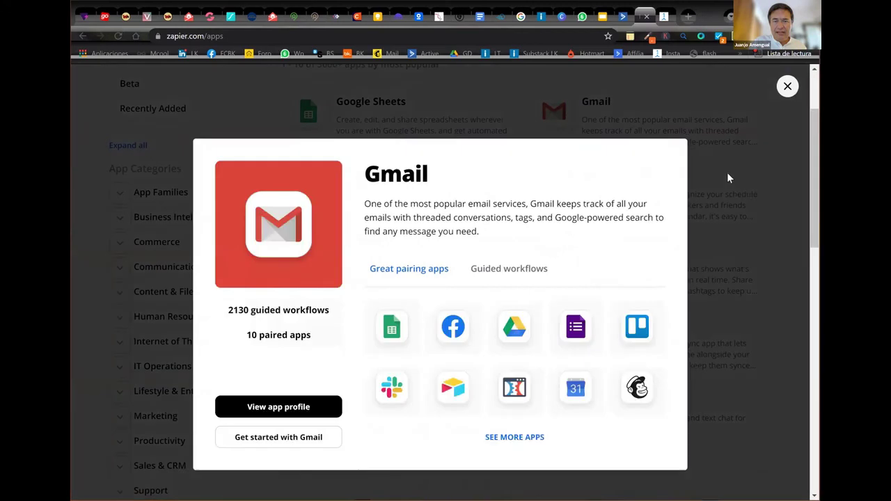
{"action": "scroll", "coordinate": [740, 170], "scroll_direction": "down", "scroll_amount": 2}
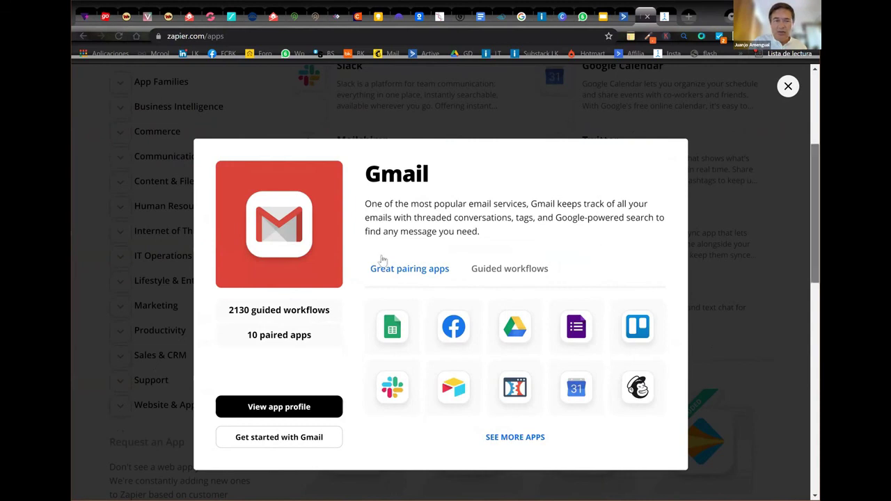
{"action": "scroll", "coordinate": [277, 382], "scroll_direction": "down", "scroll_amount": 2}
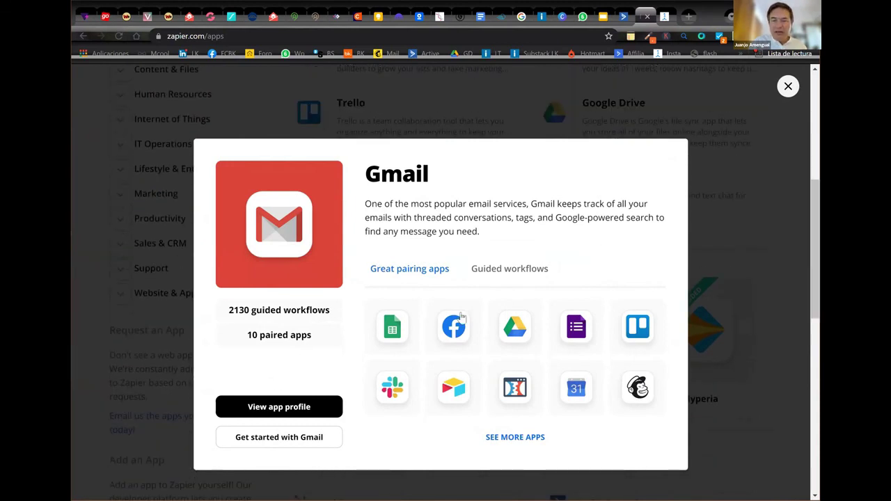
{"action": "left_click", "coordinate": [576, 335]}
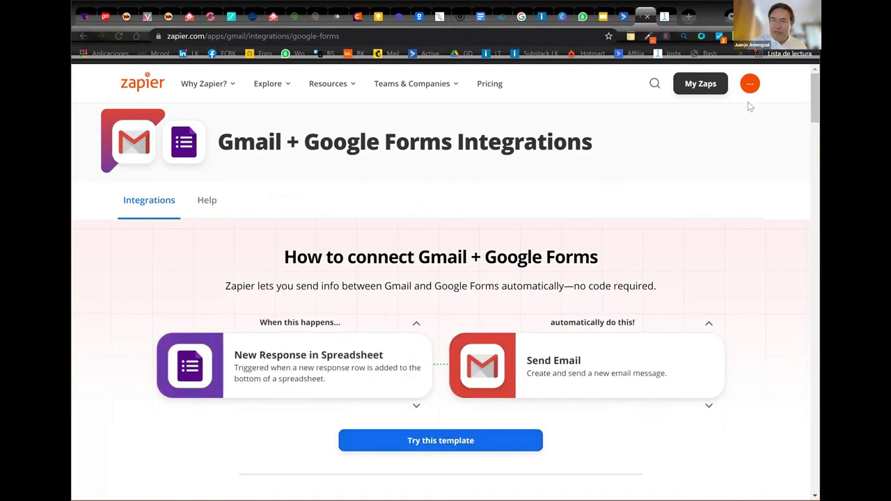
Look through the Gmail + Google Forms template and popular workflows, and return to the start of the page
{"action": "scroll", "coordinate": [815, 98], "scroll_direction": "down", "scroll_amount": 3}
{"action": "scroll", "coordinate": [247, 155], "scroll_direction": "up", "scroll_amount": 1}
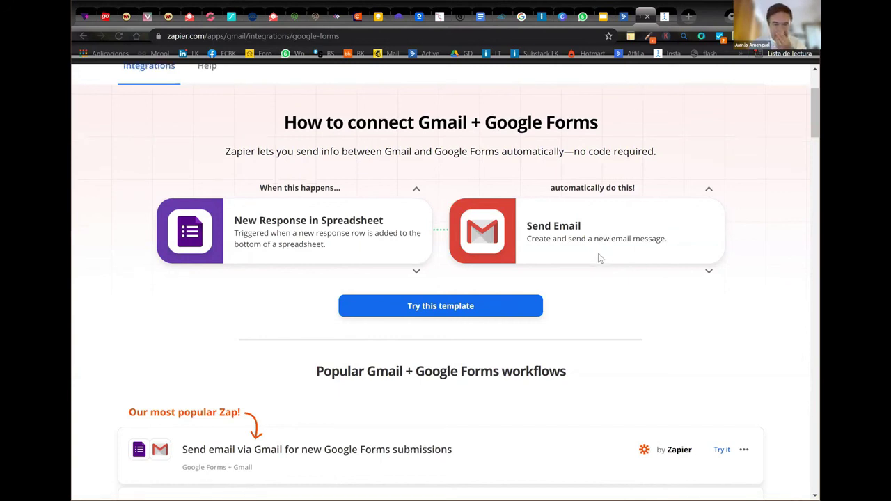
{"action": "scroll", "coordinate": [599, 256], "scroll_direction": "down", "scroll_amount": 4}
{"action": "scroll", "coordinate": [369, 224], "scroll_direction": "up", "scroll_amount": 1}
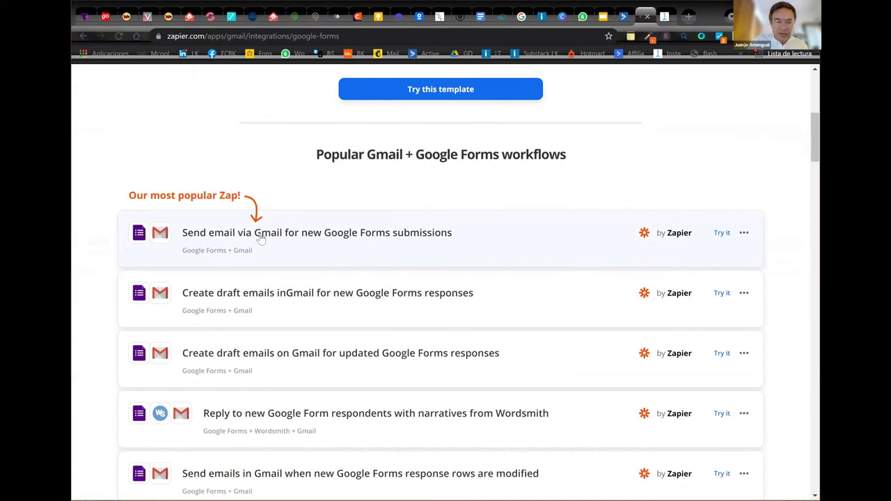
{"action": "scroll", "coordinate": [260, 238], "scroll_direction": "down", "scroll_amount": 4}
{"action": "scroll", "coordinate": [260, 238], "scroll_direction": "up", "scroll_amount": 3}
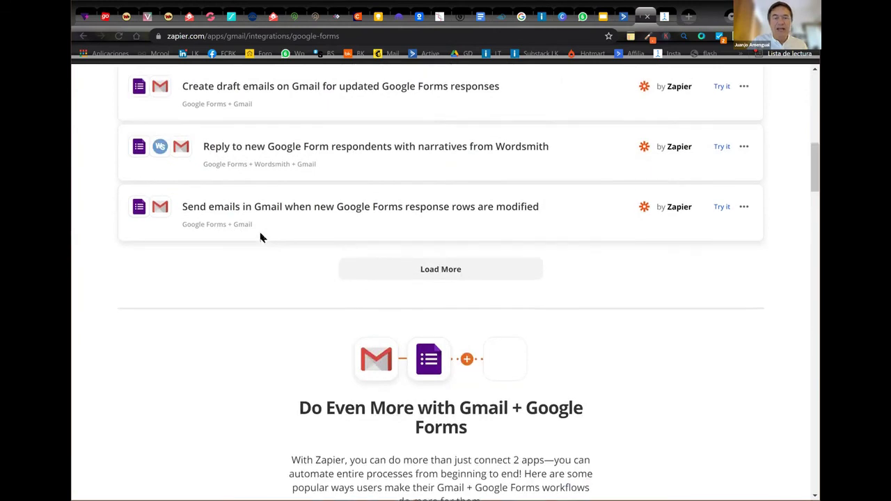
{"action": "scroll", "coordinate": [261, 238], "scroll_direction": "up", "scroll_amount": 6}
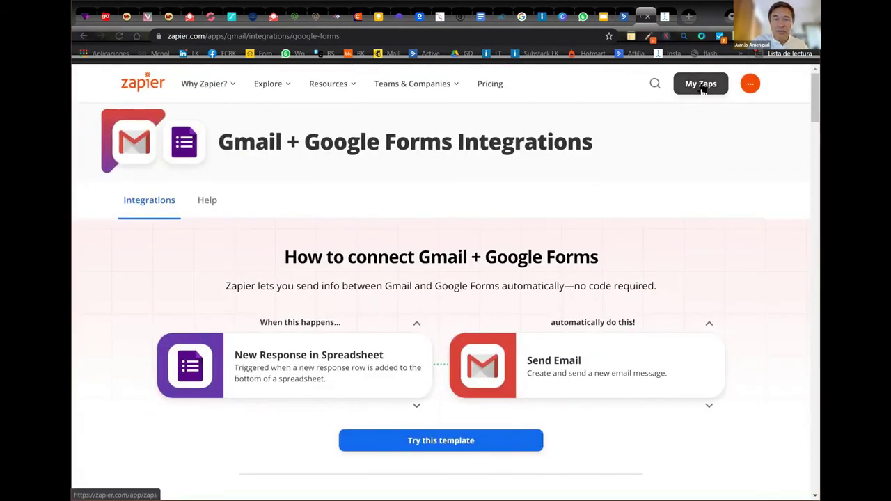
Go to the Zapier dashboard and look through its workflow creator and recommended workflows
{"action": "mouse_move", "coordinate": [271, 84]}
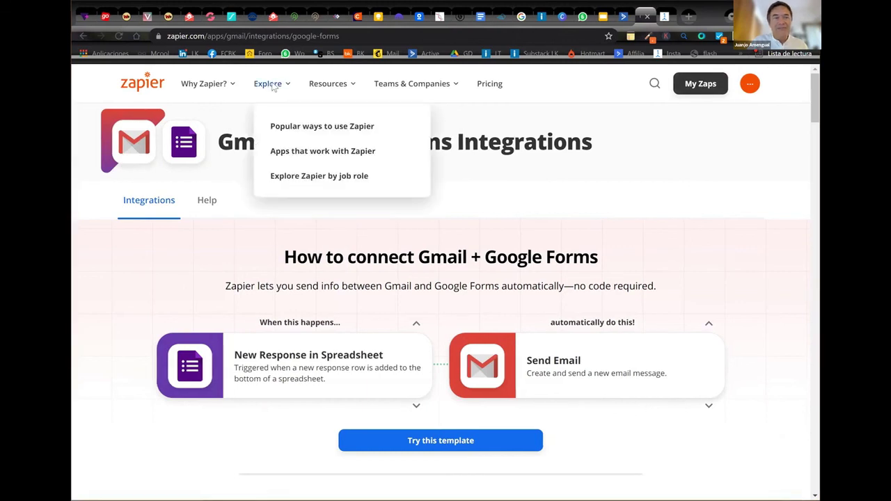
{"action": "mouse_move", "coordinate": [343, 82]}
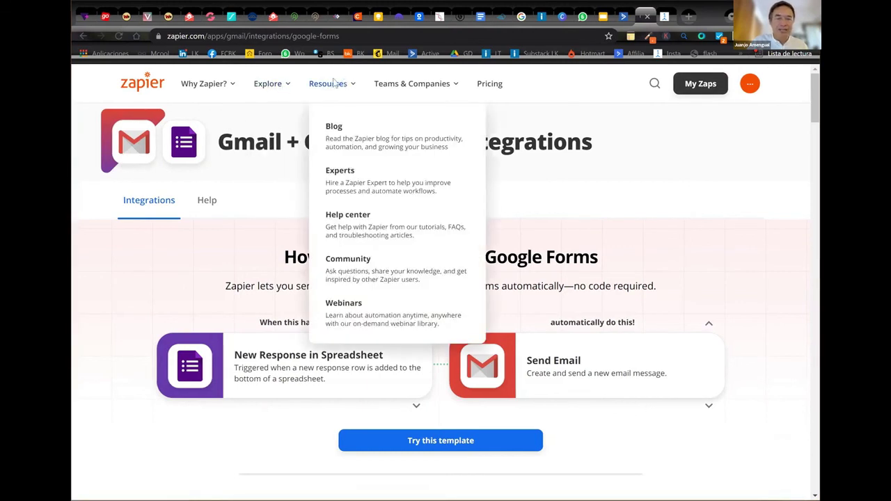
{"action": "left_click", "coordinate": [157, 85]}
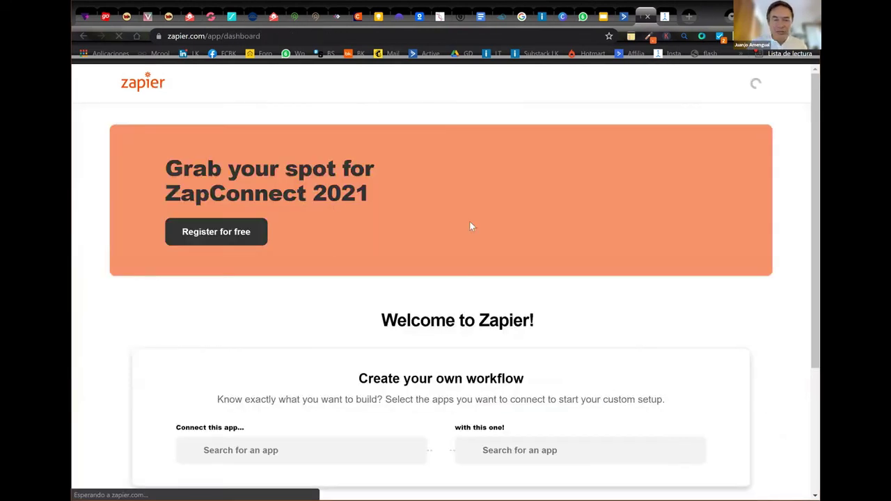
{"action": "scroll", "coordinate": [471, 226], "scroll_direction": "down", "scroll_amount": 3}
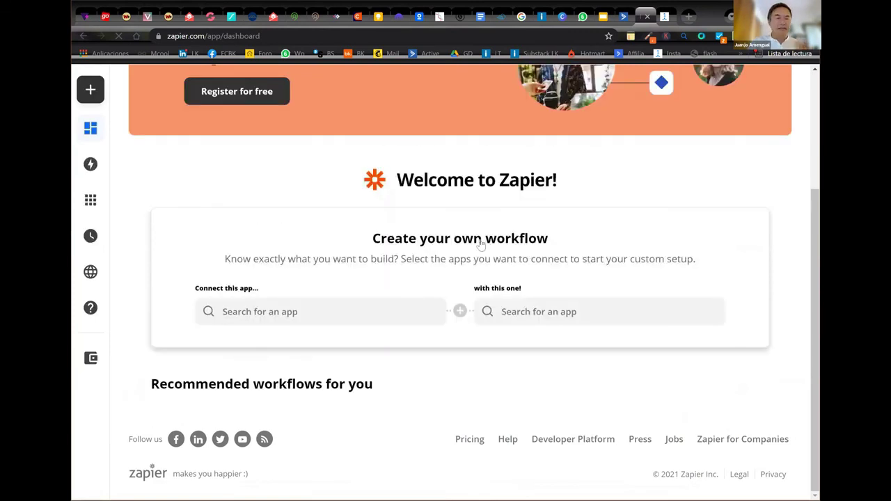
{"action": "scroll", "coordinate": [467, 286], "scroll_direction": "down", "scroll_amount": 3}
{"action": "scroll", "coordinate": [466, 285], "scroll_direction": "down", "scroll_amount": 1}
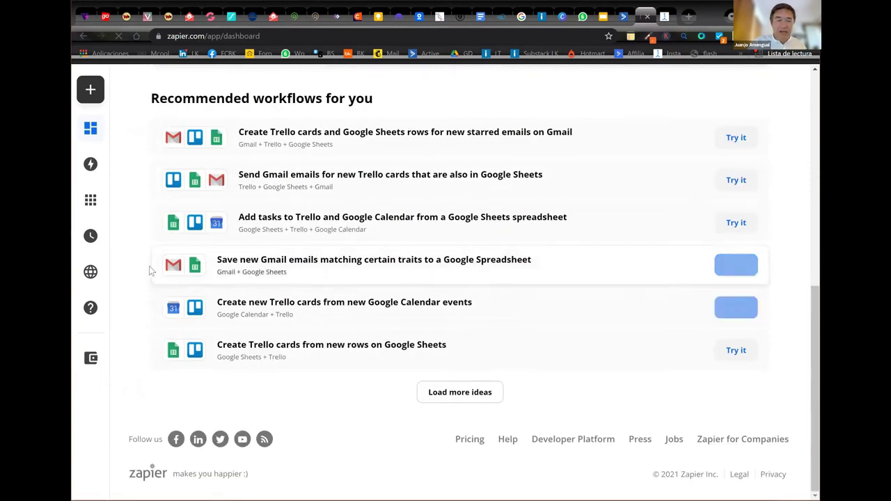
Open My Apps to view the apps connected to the account
{"action": "scroll", "coordinate": [191, 299], "scroll_direction": "up", "scroll_amount": 3}
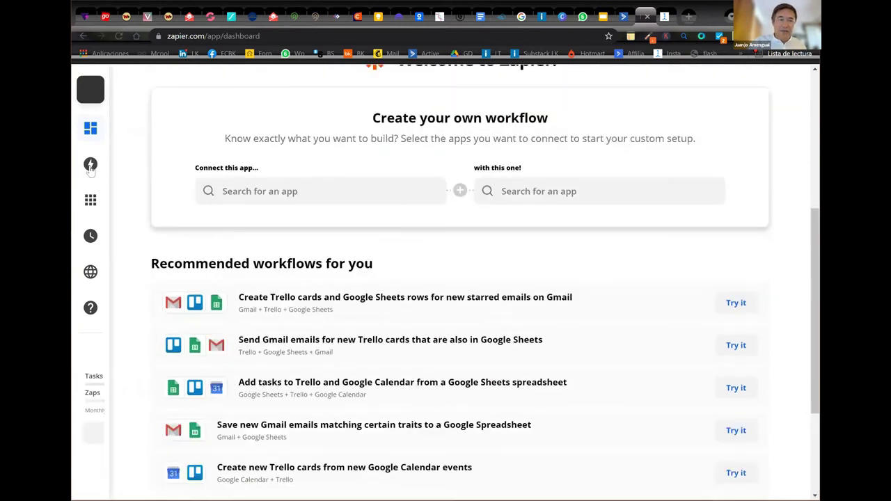
{"action": "mouse_move", "coordinate": [111, 173]}
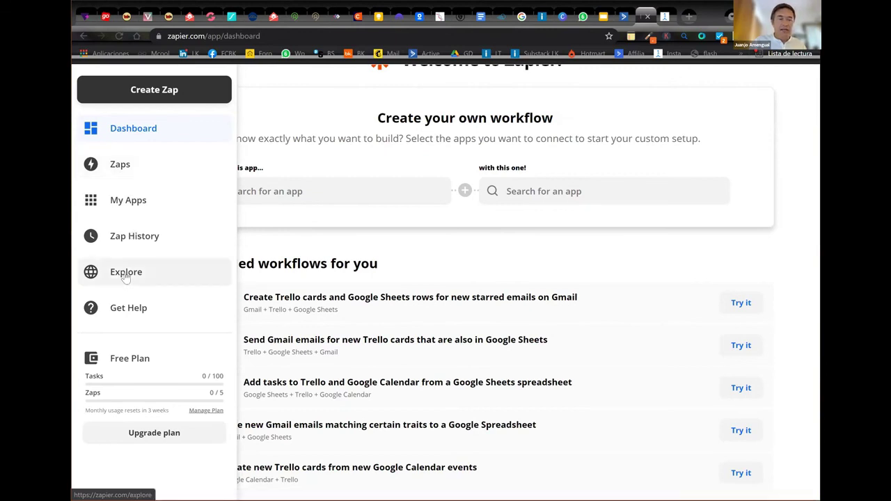
{"action": "left_click", "coordinate": [127, 202]}
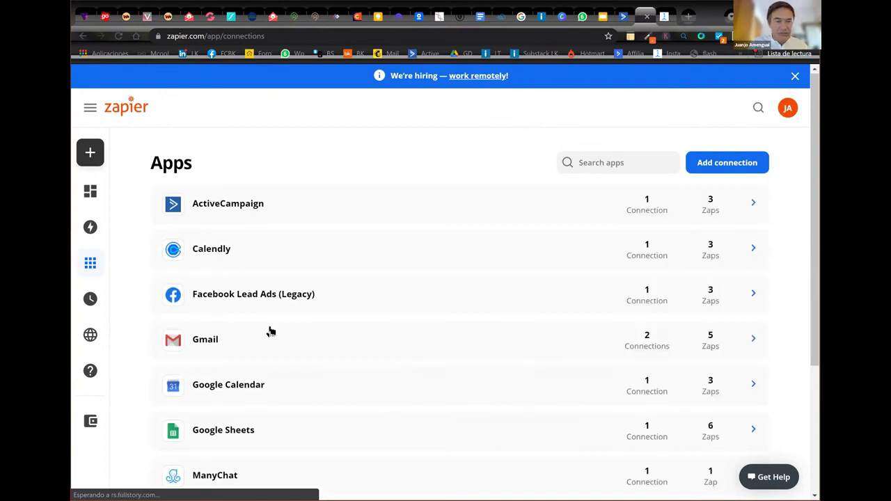
Open the Marketing category from the Explore page and look through the top marketing apps
{"action": "left_click", "coordinate": [102, 338]}
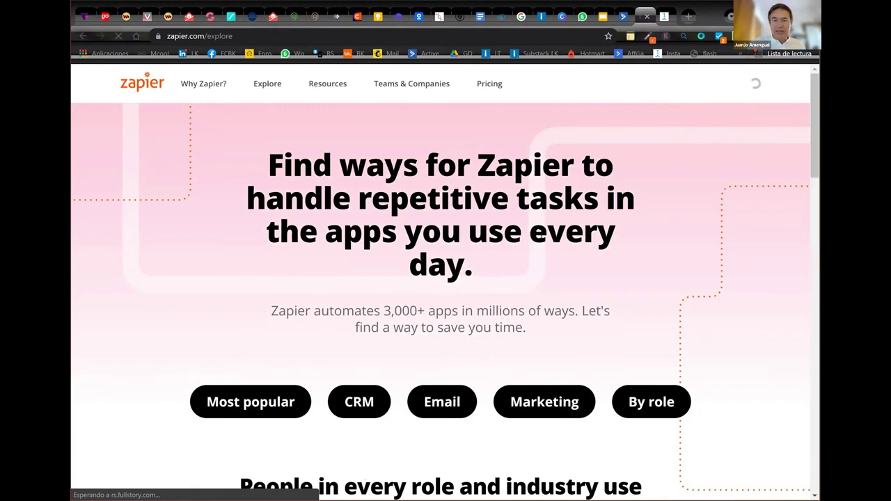
{"action": "scroll", "coordinate": [536, 237], "scroll_direction": "down", "scroll_amount": 2}
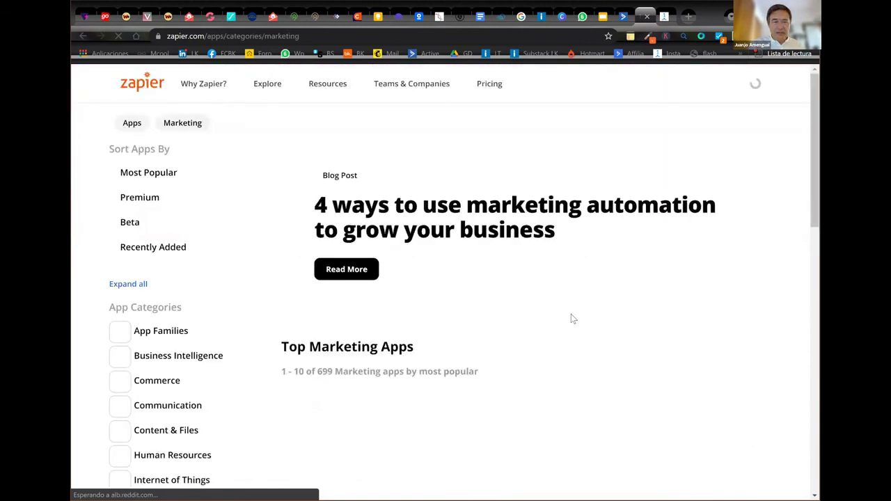
{"action": "scroll", "coordinate": [572, 319], "scroll_direction": "down", "scroll_amount": 1}
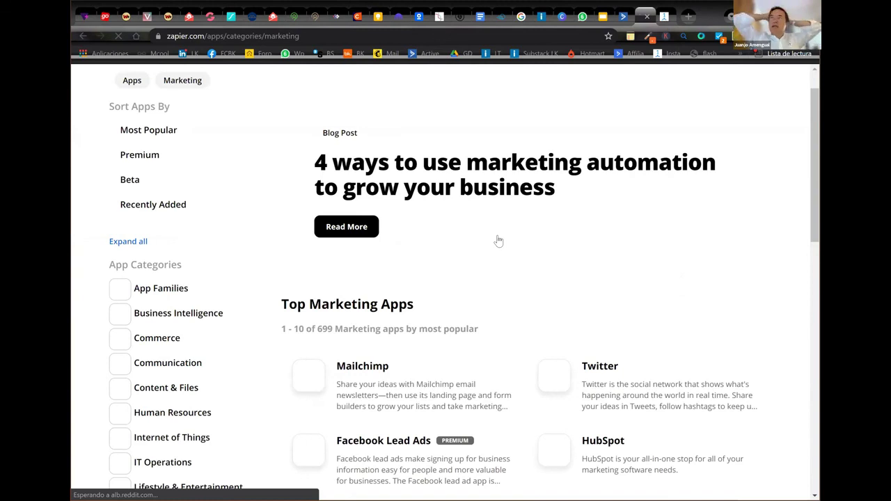
{"action": "scroll", "coordinate": [498, 241], "scroll_direction": "down", "scroll_amount": 2}
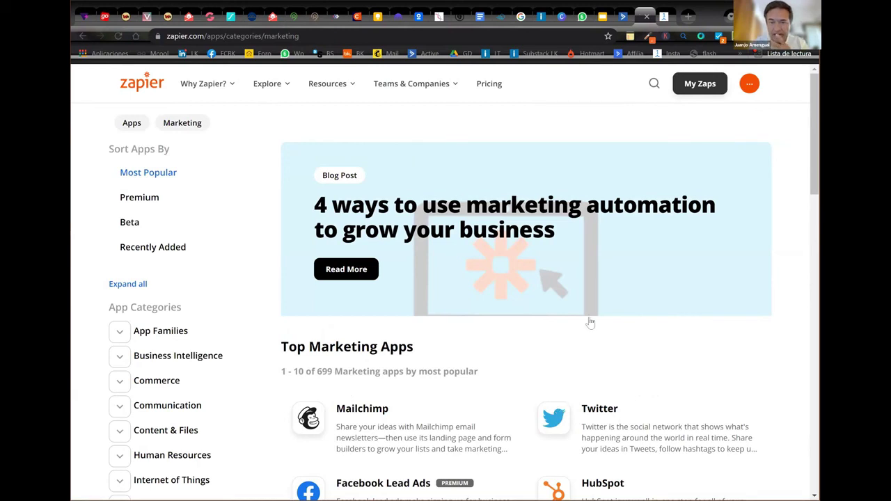
{"action": "scroll", "coordinate": [422, 305], "scroll_direction": "down", "scroll_amount": 2}
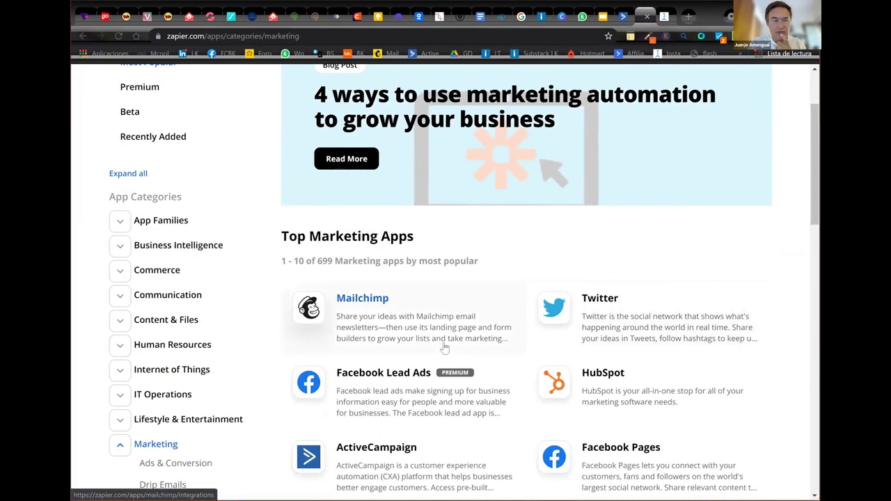
{"action": "scroll", "coordinate": [445, 345], "scroll_direction": "down", "scroll_amount": 1}
{"action": "scroll", "coordinate": [446, 341], "scroll_direction": "down", "scroll_amount": 1}
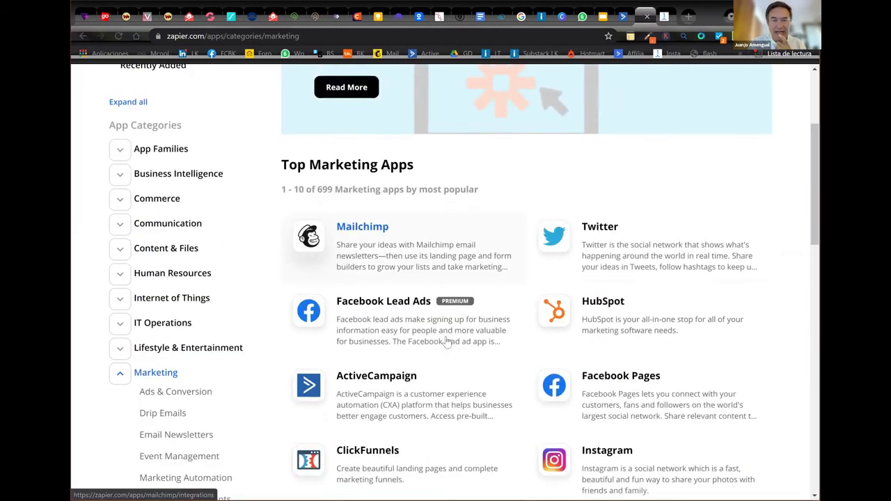
{"action": "scroll", "coordinate": [449, 337], "scroll_direction": "down", "scroll_amount": 7}
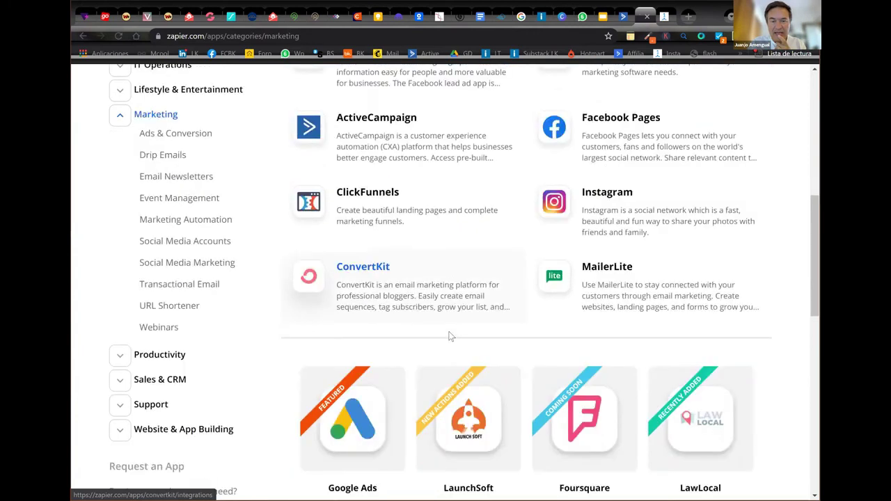
Look through the full list of marketing apps by popularity, loading more entries until Woodpecker.co and Meetup
{"action": "scroll", "coordinate": [559, 235], "scroll_direction": "down", "scroll_amount": 2}
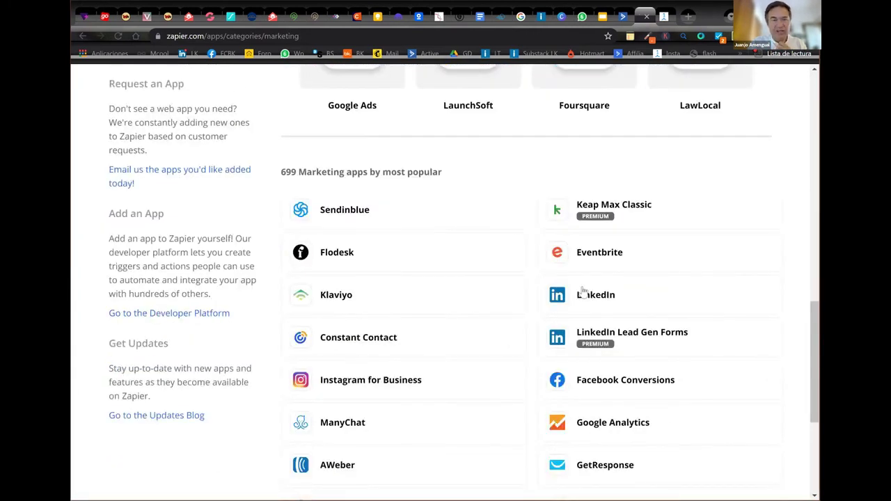
{"action": "scroll", "coordinate": [478, 374], "scroll_direction": "down", "scroll_amount": 2}
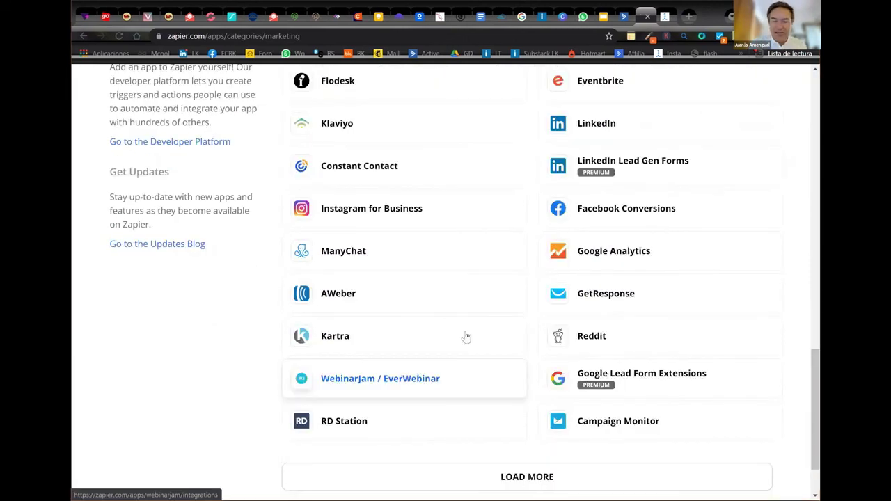
{"action": "scroll", "coordinate": [428, 247], "scroll_direction": "down", "scroll_amount": 1}
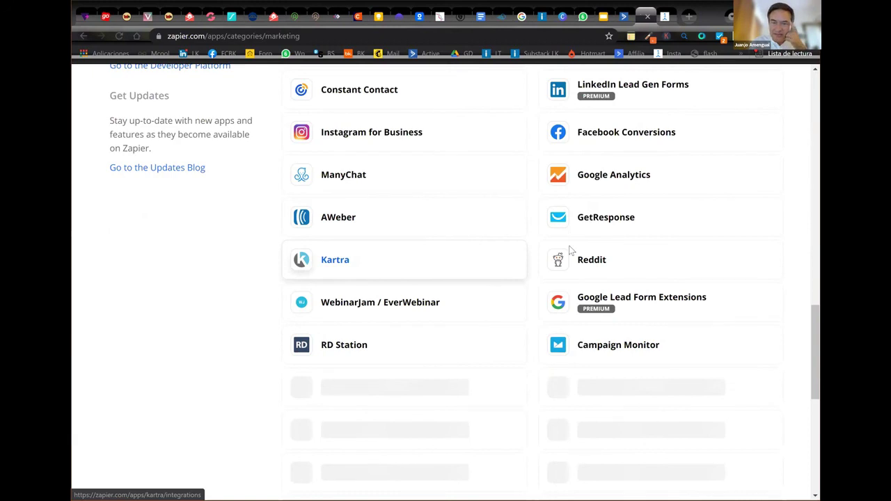
{"action": "scroll", "coordinate": [570, 251], "scroll_direction": "down", "scroll_amount": 3}
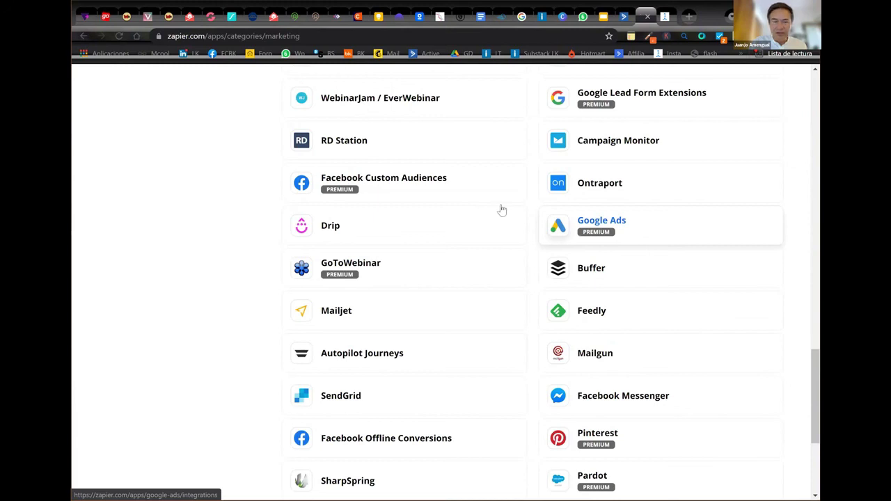
{"action": "scroll", "coordinate": [501, 209], "scroll_direction": "down", "scroll_amount": 3}
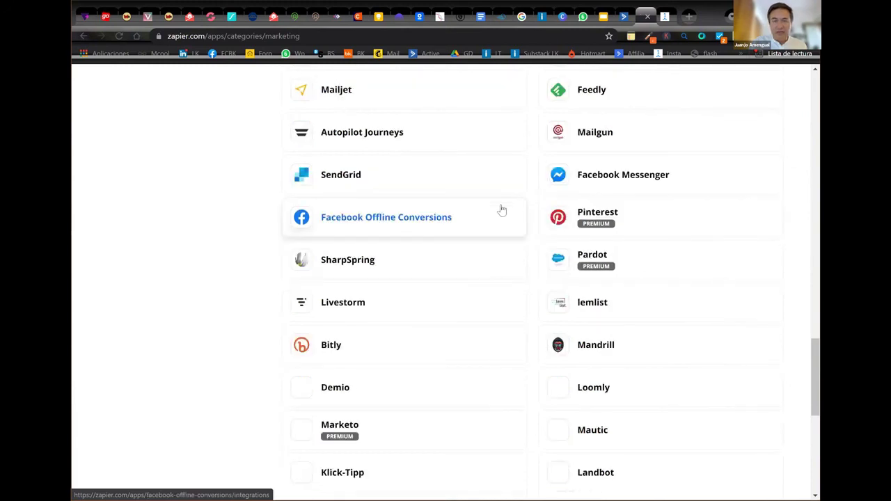
{"action": "scroll", "coordinate": [502, 209], "scroll_direction": "down", "scroll_amount": 5}
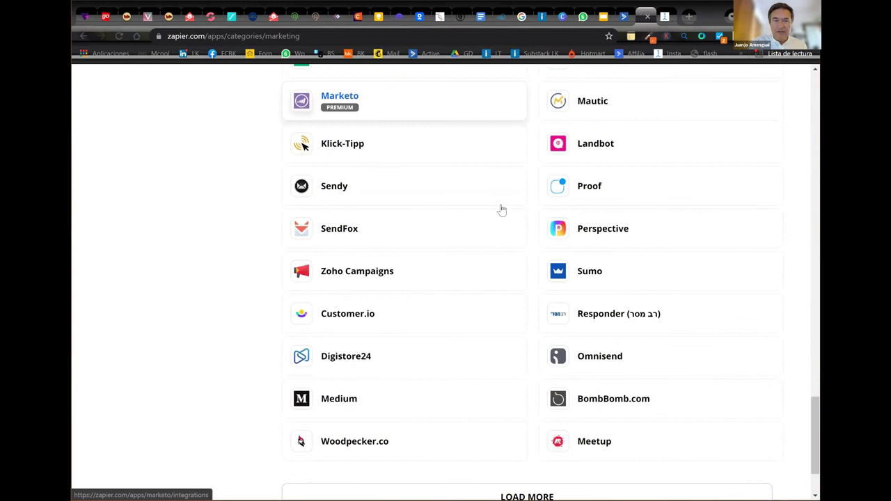
{"action": "scroll", "coordinate": [502, 210], "scroll_direction": "down", "scroll_amount": 2}
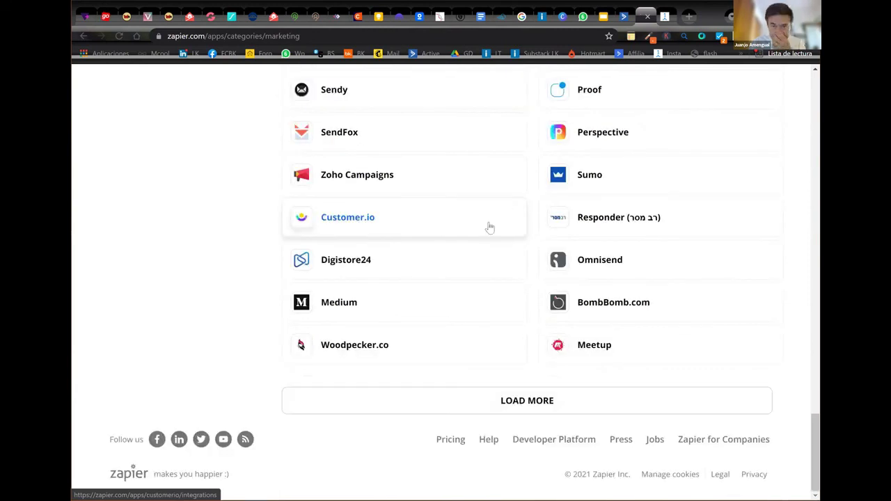
Go back up the marketing list to LinkedIn, open its details and view its integration with Instagram
{"action": "scroll", "coordinate": [405, 204], "scroll_direction": "up", "scroll_amount": 5}
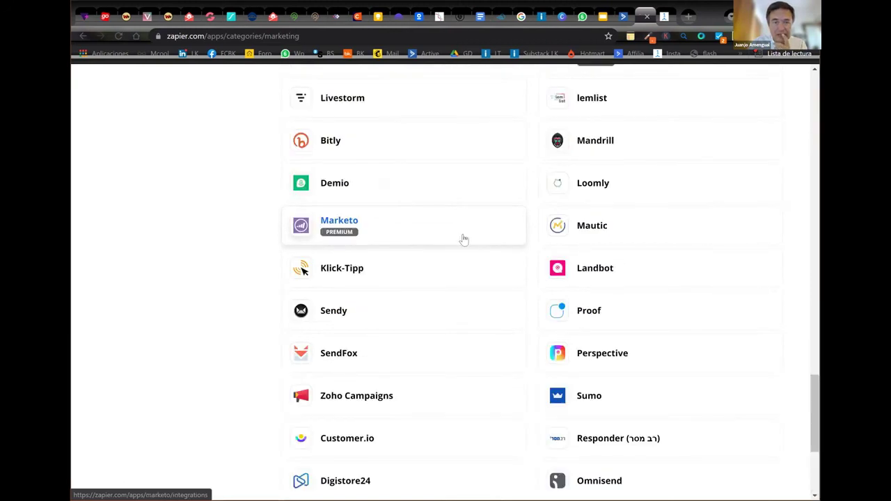
{"action": "scroll", "coordinate": [398, 257], "scroll_direction": "up", "scroll_amount": 5}
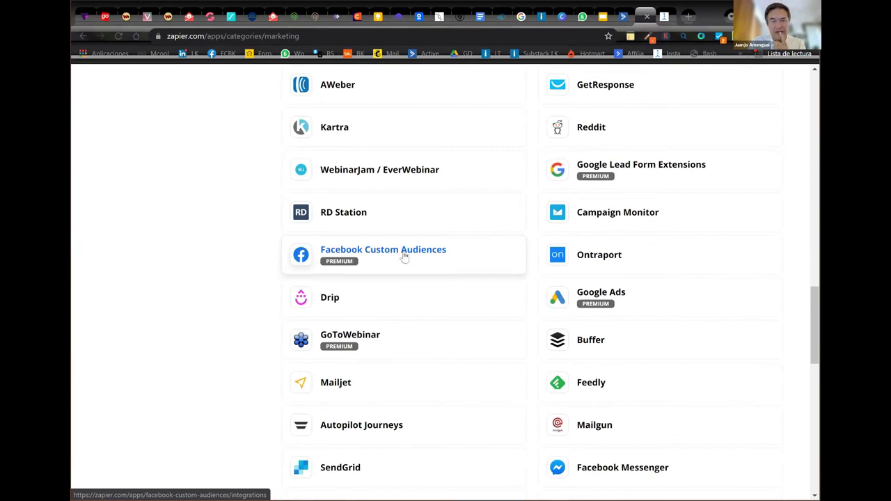
{"action": "scroll", "coordinate": [404, 257], "scroll_direction": "up", "scroll_amount": 3}
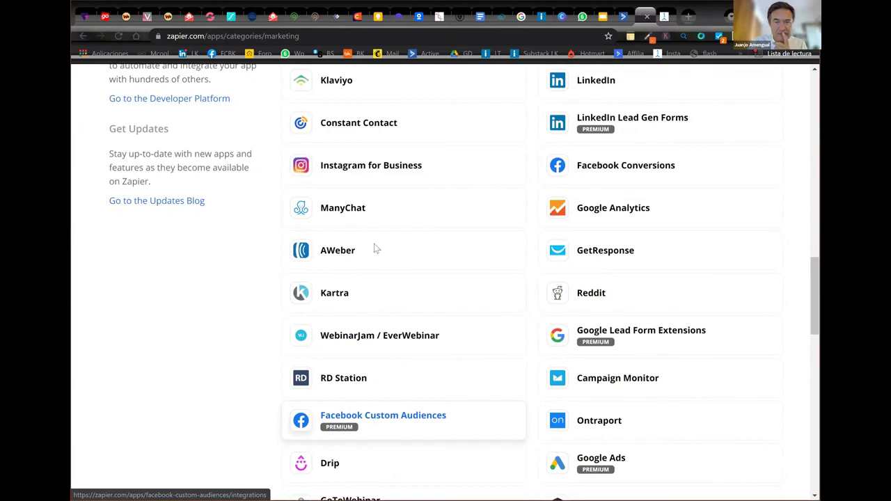
{"action": "scroll", "coordinate": [382, 388], "scroll_direction": "up", "scroll_amount": 6}
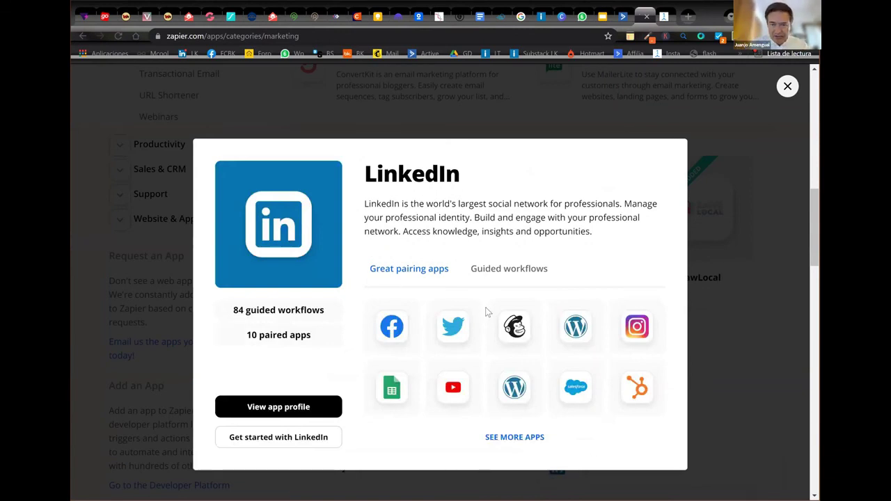
{"action": "left_click", "coordinate": [637, 335]}
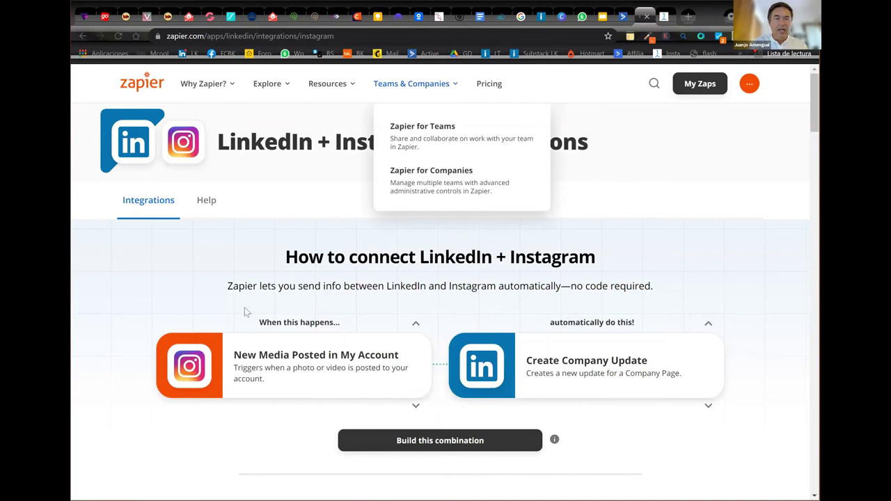
Look through the LinkedIn and Instagram trigger-action pairing and the popular workflows offered for the two apps
{"action": "scroll", "coordinate": [245, 307], "scroll_direction": "down", "scroll_amount": 1}
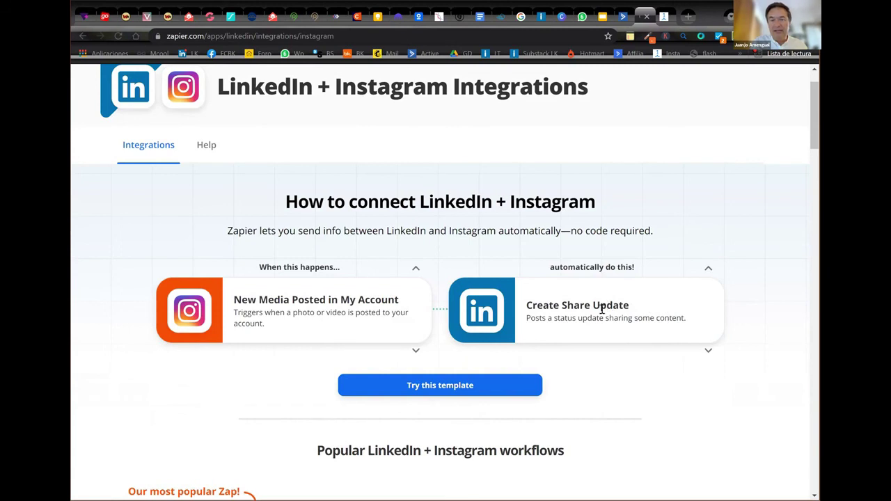
{"action": "scroll", "coordinate": [597, 380], "scroll_direction": "down", "scroll_amount": 5}
{"action": "scroll", "coordinate": [597, 380], "scroll_direction": "up", "scroll_amount": 2}
{"action": "scroll", "coordinate": [596, 380], "scroll_direction": "up", "scroll_amount": 1}
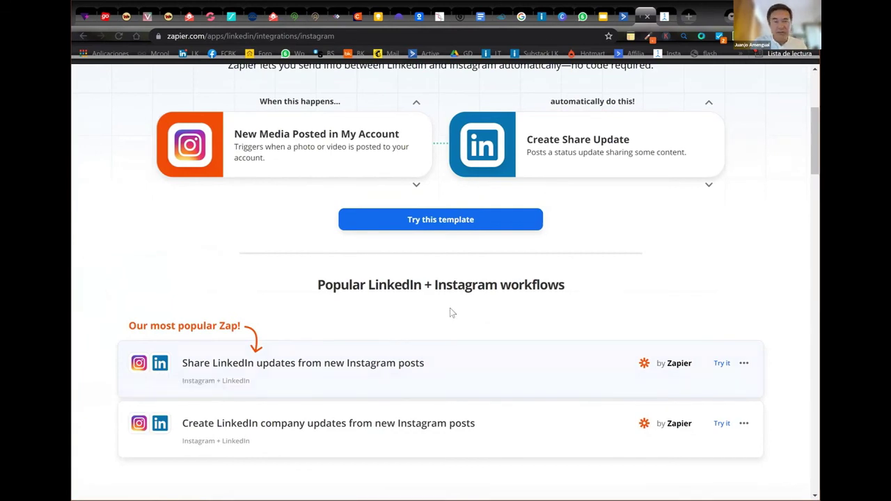
{"action": "scroll", "coordinate": [450, 313], "scroll_direction": "up", "scroll_amount": 4}
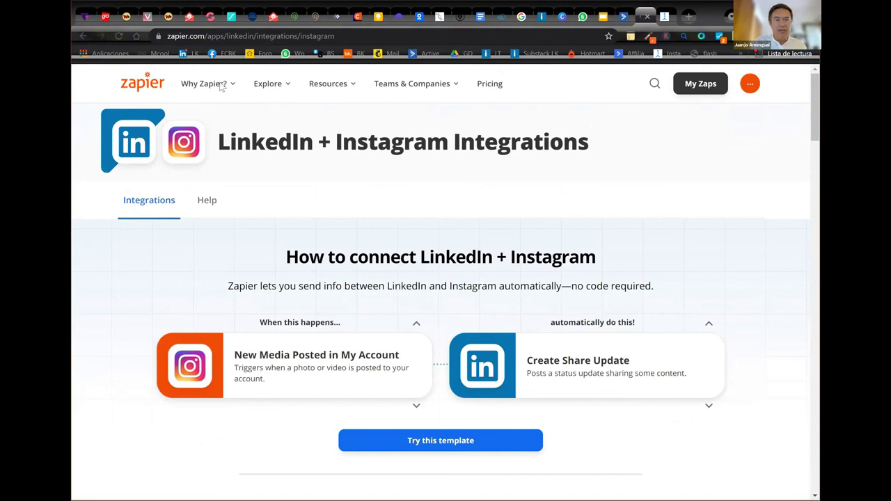
Go to the Zapier dashboard and look through the custom workflow builder and the recommended workflows
{"action": "left_click", "coordinate": [134, 84]}
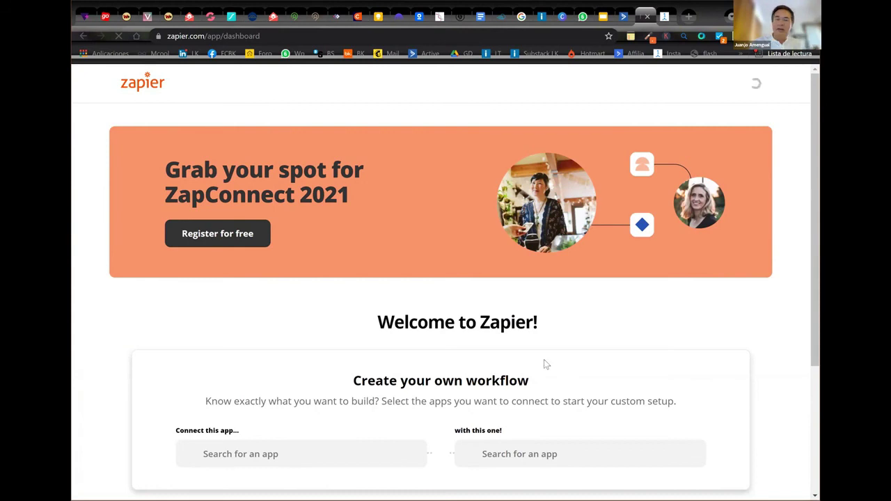
{"action": "scroll", "coordinate": [697, 397], "scroll_direction": "down", "scroll_amount": 3}
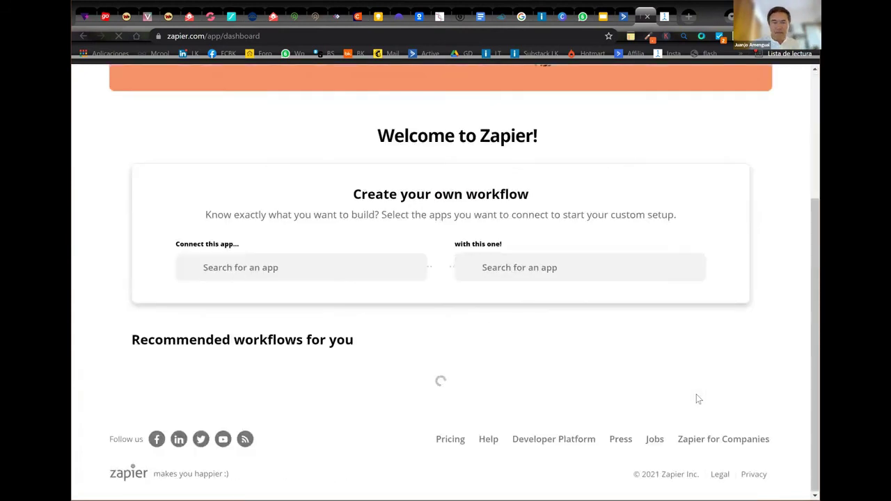
{"action": "scroll", "coordinate": [699, 399], "scroll_direction": "up", "scroll_amount": 3}
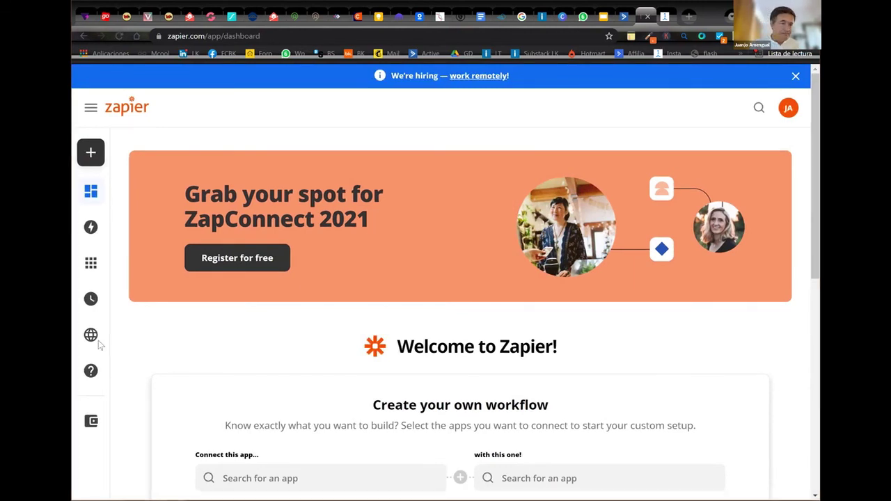
{"action": "mouse_move", "coordinate": [110, 340]}
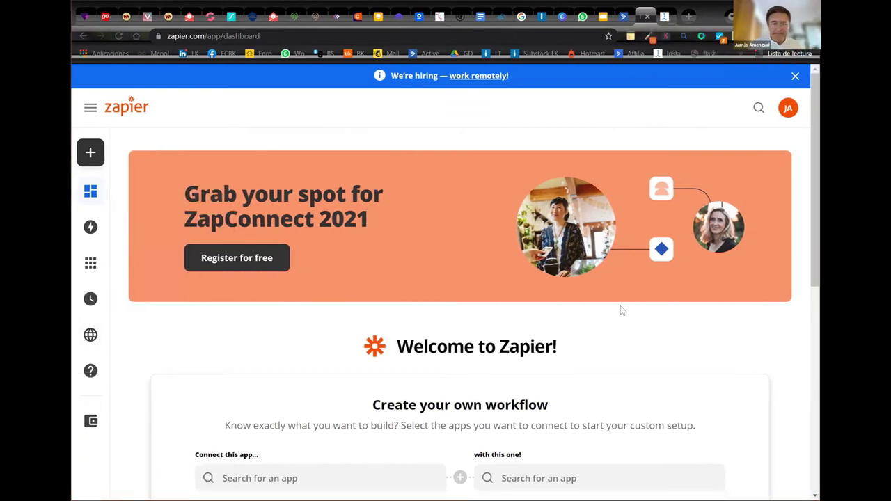
{"action": "scroll", "coordinate": [622, 311], "scroll_direction": "down", "scroll_amount": 5}
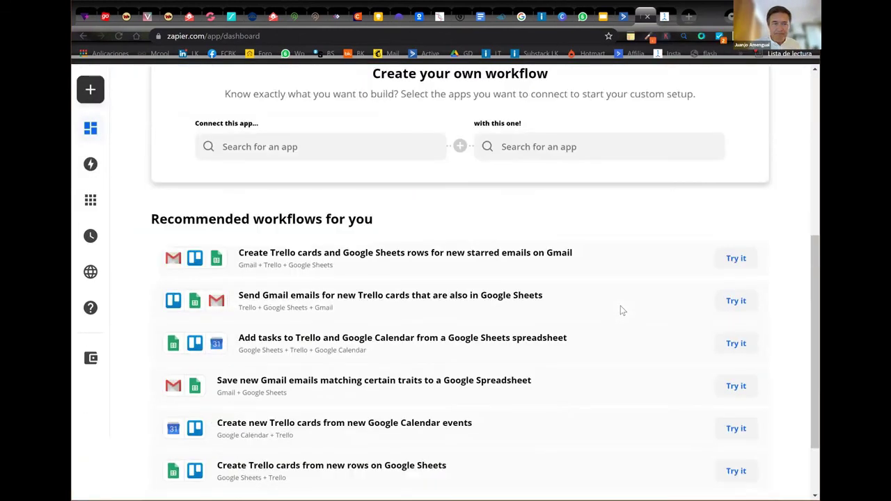
{"action": "scroll", "coordinate": [620, 306], "scroll_direction": "up", "scroll_amount": 3}
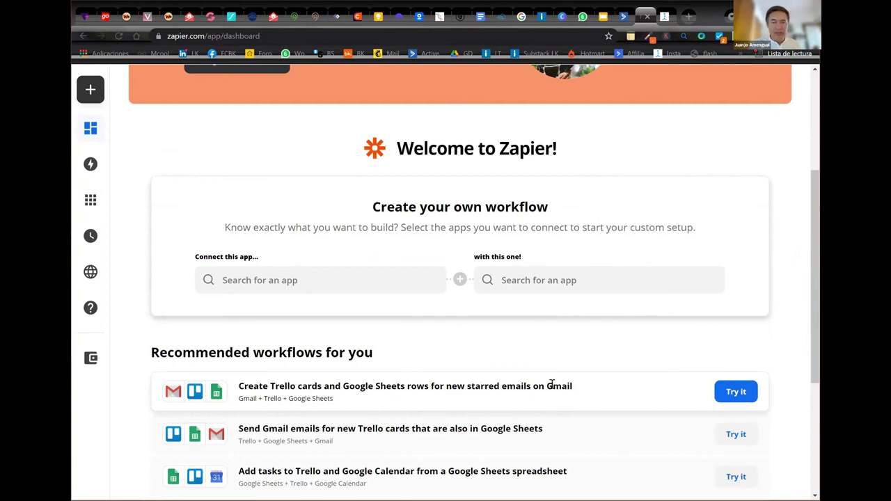
{"action": "scroll", "coordinate": [253, 380], "scroll_direction": "down", "scroll_amount": 3}
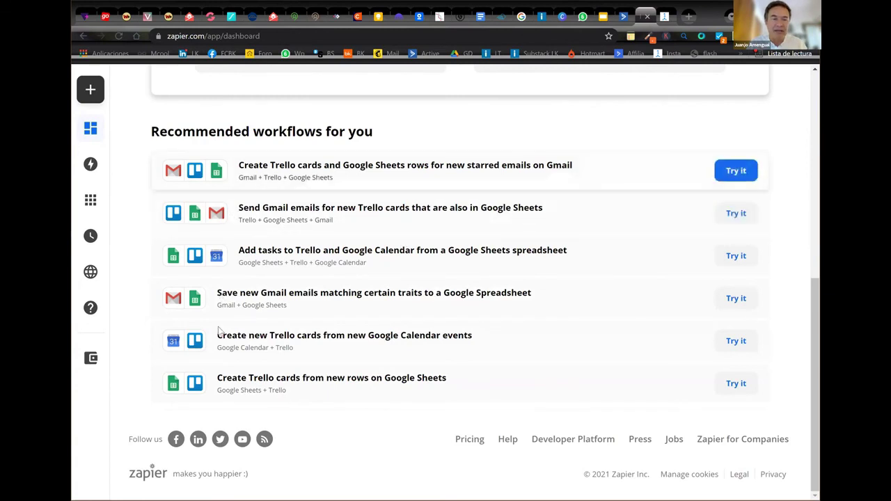
{"action": "scroll", "coordinate": [494, 291], "scroll_direction": "up", "scroll_amount": 3}
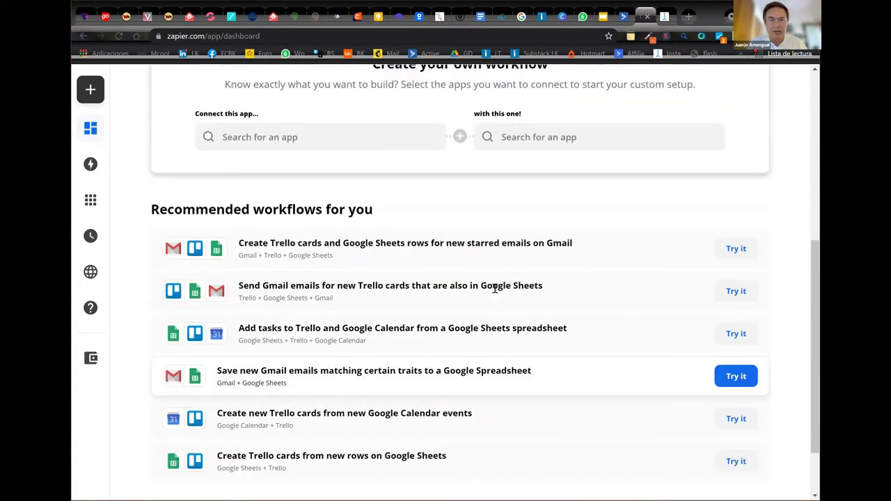
Switch to ManyChat and examine the Instagram keyword trigger and its Send Message reply in the onboarding flow
{"action": "left_click", "coordinate": [664, 17]}
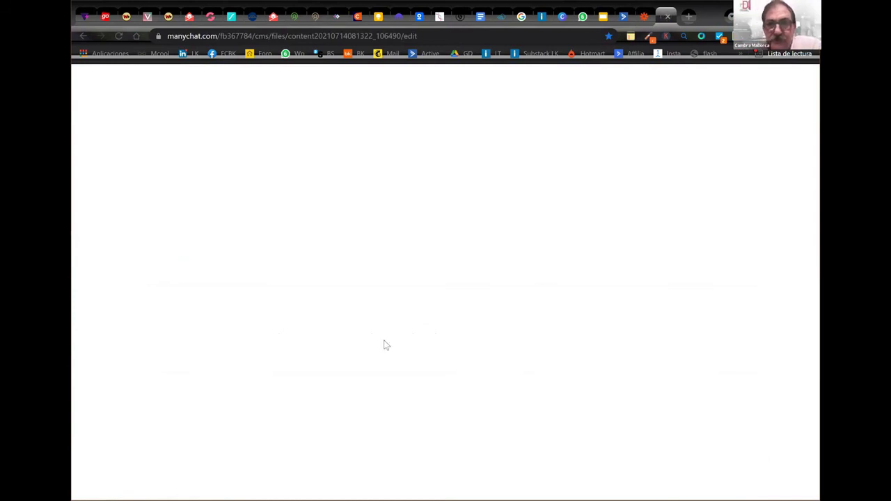
{"action": "scroll", "coordinate": [386, 345], "scroll_direction": "up", "scroll_amount": 5}
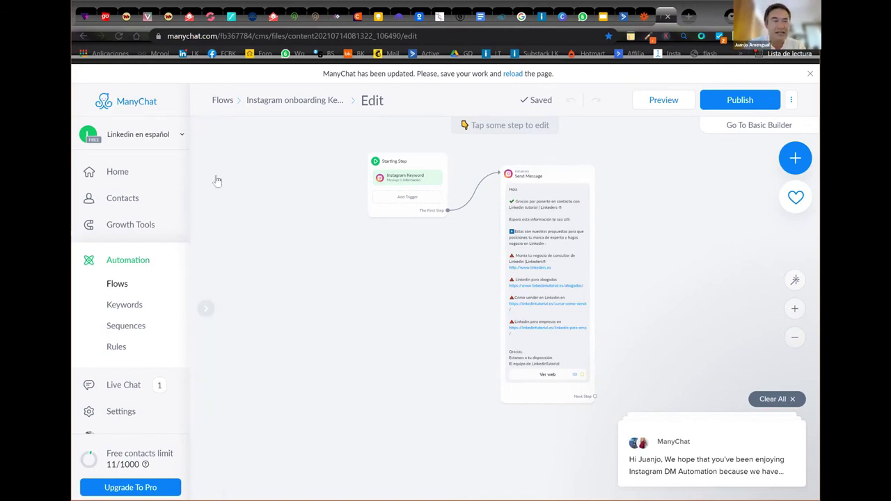
{"action": "left_click_drag", "start_coordinate": [369, 222], "coordinate": [638, 137]}
{"action": "left_click", "coordinate": [643, 138]}
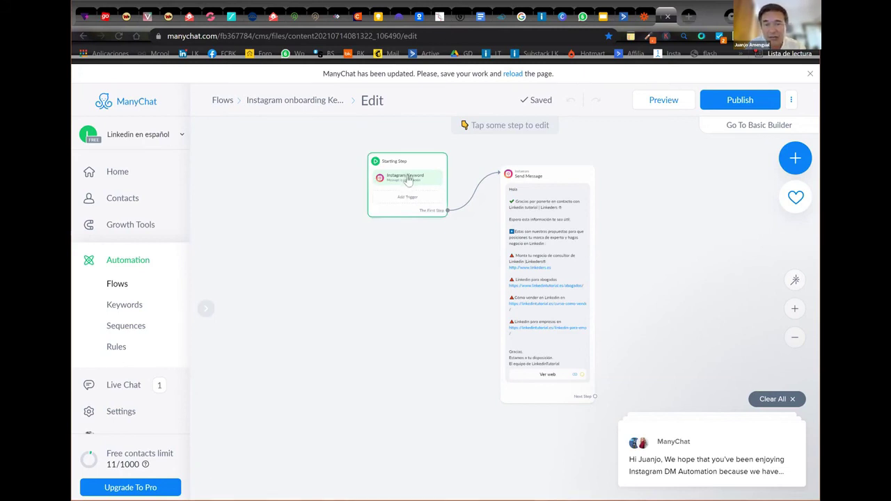
{"action": "scroll", "coordinate": [523, 198], "scroll_direction": "up", "scroll_amount": 5}
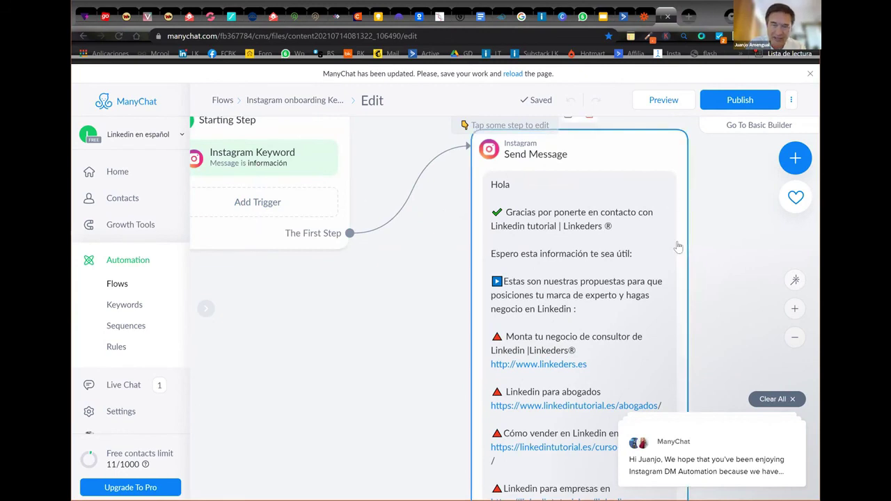
{"action": "scroll", "coordinate": [726, 220], "scroll_direction": "down", "scroll_amount": 5}
{"action": "scroll", "coordinate": [726, 220], "scroll_direction": "up", "scroll_amount": 5}
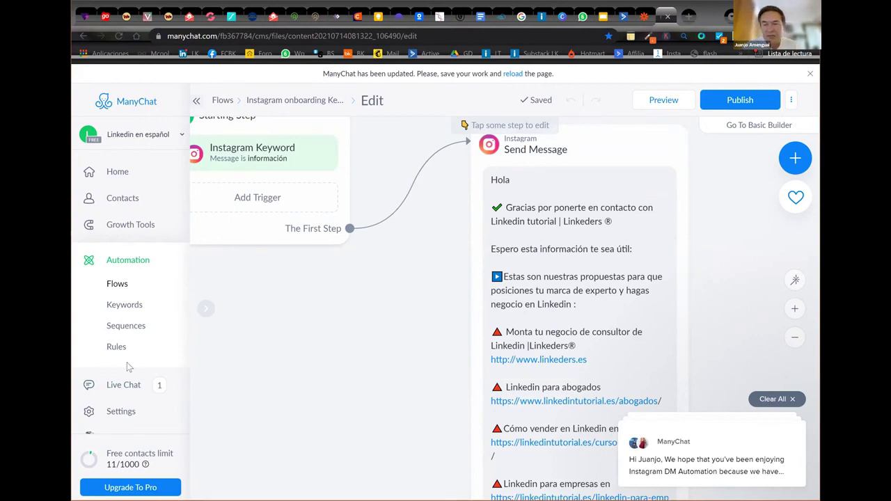
View the open Live Chat conversation and look through the list of subscribed contacts
{"action": "left_click", "coordinate": [131, 198]}
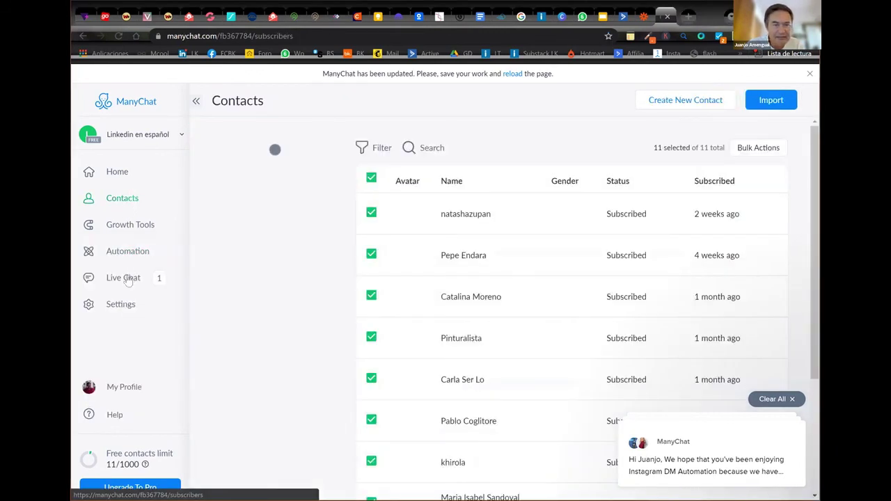
{"action": "left_click", "coordinate": [128, 278]}
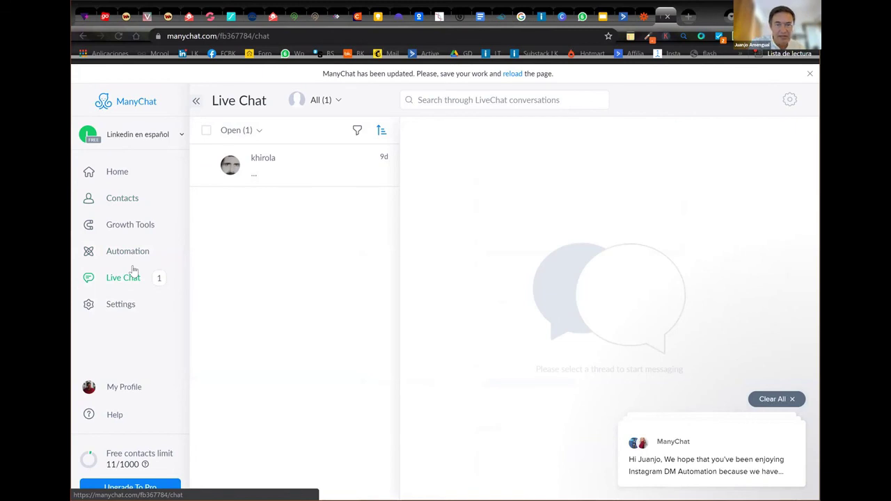
{"action": "left_click", "coordinate": [308, 167]}
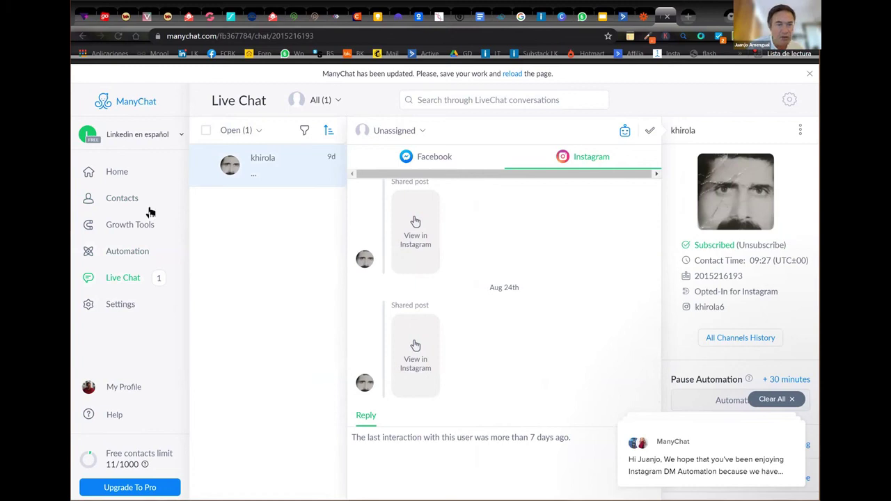
{"action": "left_click", "coordinate": [168, 196]}
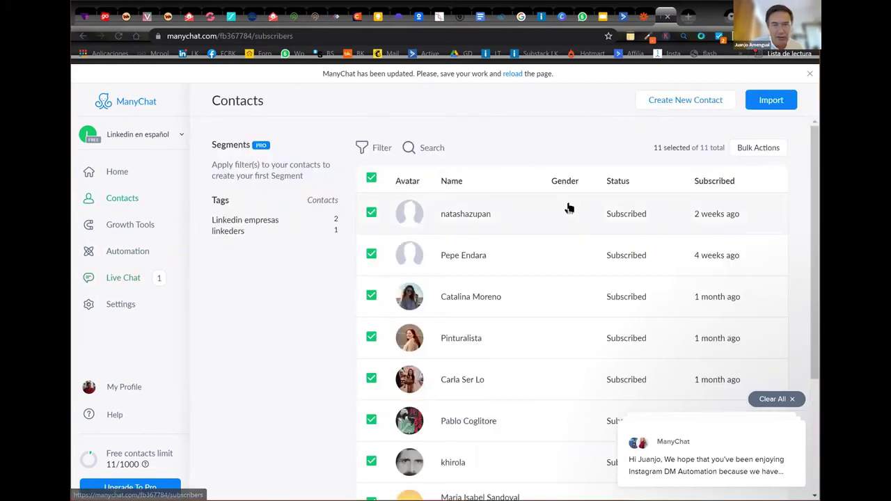
{"action": "scroll", "coordinate": [568, 209], "scroll_direction": "down", "scroll_amount": 3}
{"action": "scroll", "coordinate": [568, 209], "scroll_direction": "up", "scroll_amount": 3}
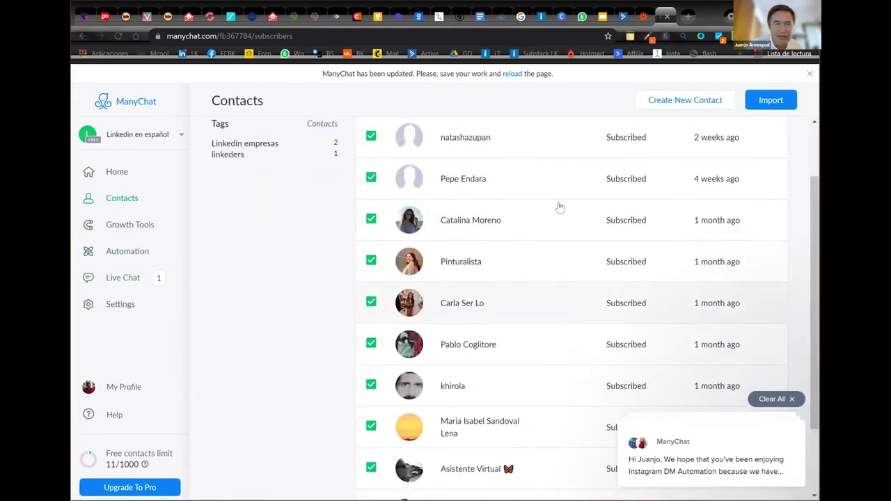
Examine the published Instagram onboarding Keyword Automation flow with its message statistics, and clear the notifications
{"action": "left_click", "coordinate": [119, 173]}
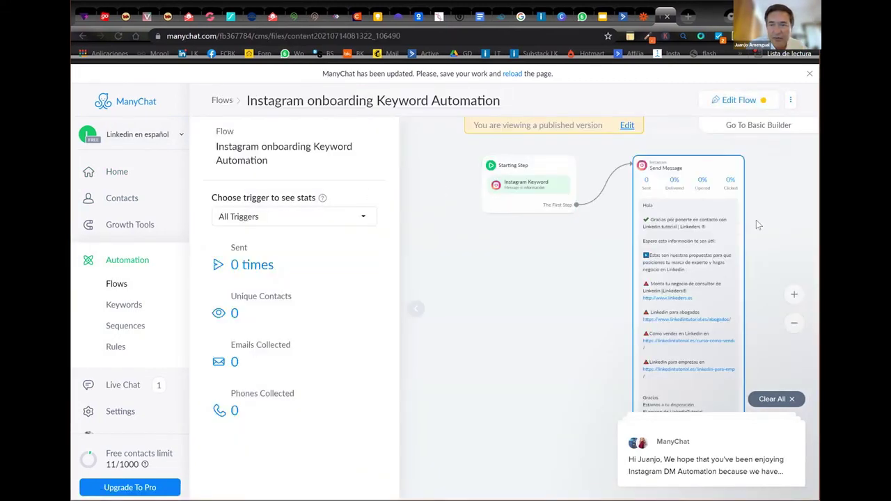
{"action": "scroll", "coordinate": [757, 219], "scroll_direction": "up", "scroll_amount": 3}
{"action": "scroll", "coordinate": [748, 209], "scroll_direction": "up", "scroll_amount": 3}
{"action": "scroll", "coordinate": [748, 210], "scroll_direction": "down", "scroll_amount": 3}
{"action": "scroll", "coordinate": [750, 211], "scroll_direction": "up", "scroll_amount": 3}
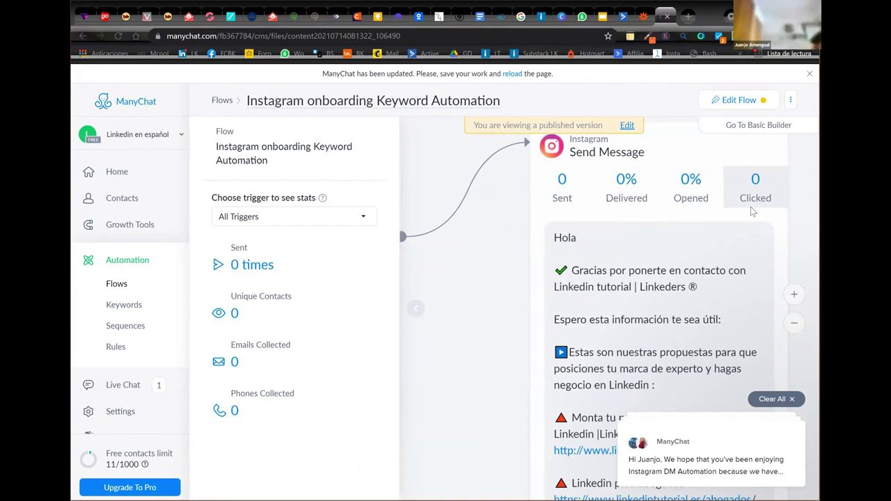
{"action": "left_click", "coordinate": [666, 206]}
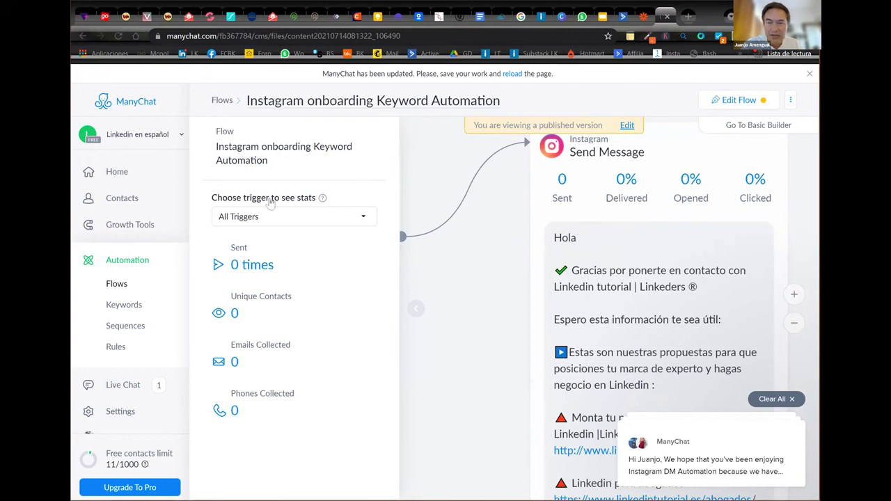
{"action": "scroll", "coordinate": [785, 266], "scroll_direction": "down", "scroll_amount": 3}
{"action": "scroll", "coordinate": [785, 266], "scroll_direction": "up", "scroll_amount": 2}
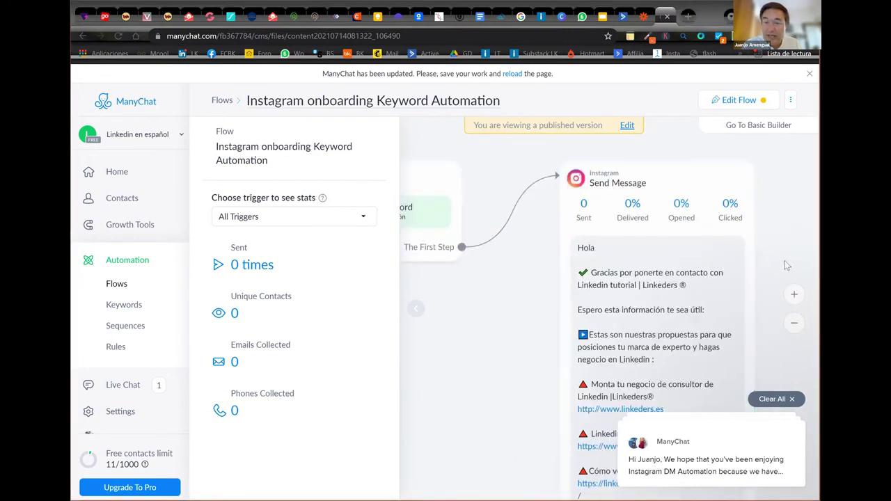
{"action": "left_click", "coordinate": [794, 400]}
{"action": "scroll", "coordinate": [775, 368], "scroll_direction": "down", "scroll_amount": 2}
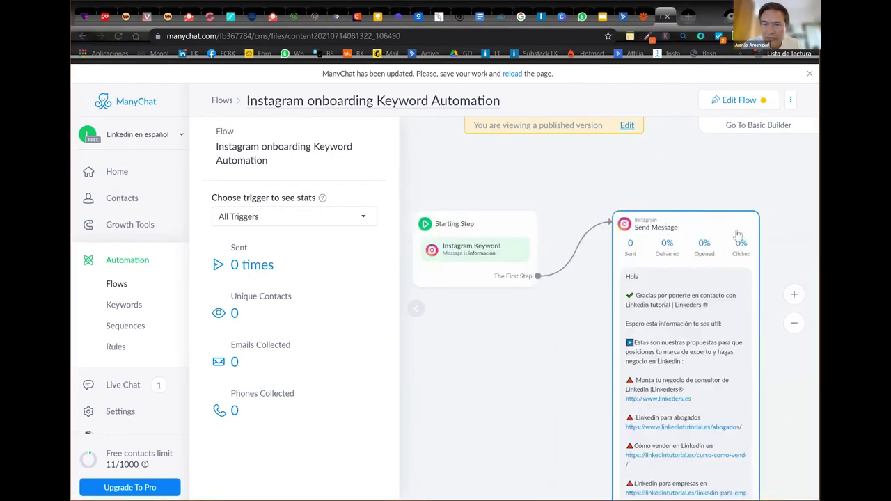
Open the flow for editing and add an Actions step after the Instagram Send Message step
{"action": "left_click", "coordinate": [627, 126]}
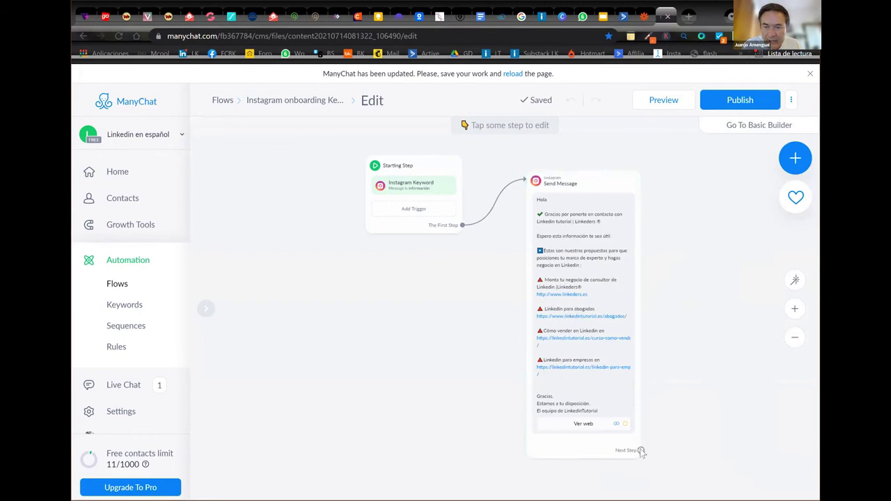
{"action": "left_click_drag", "start_coordinate": [641, 450], "coordinate": [695, 305]}
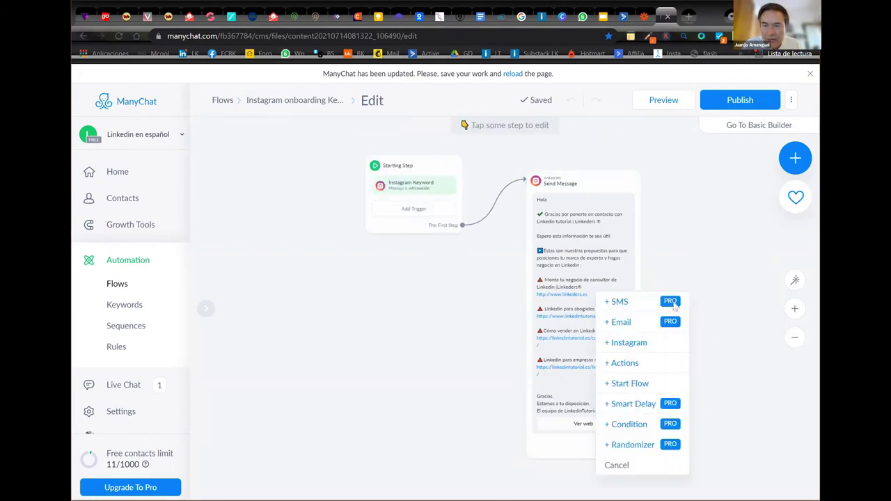
{"action": "left_click", "coordinate": [624, 364]}
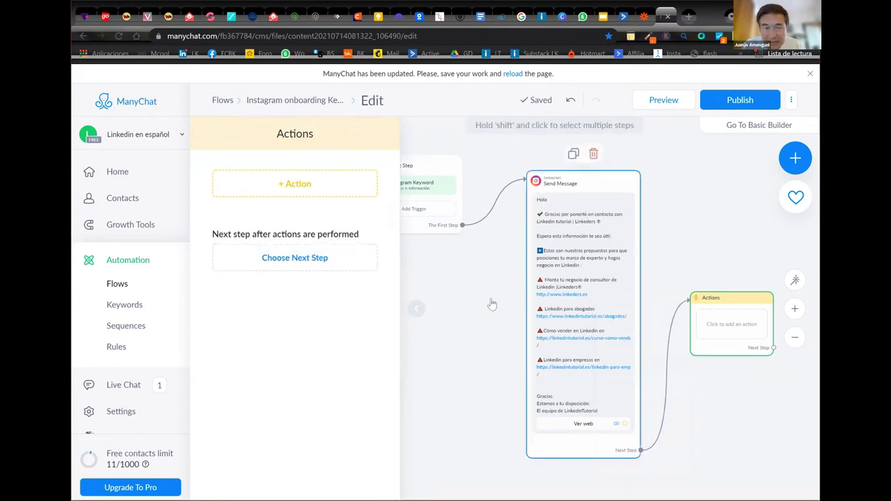
Add an Add Tag action with the tag Linkedin empresas to the new Actions step
{"action": "left_click", "coordinate": [305, 262]}
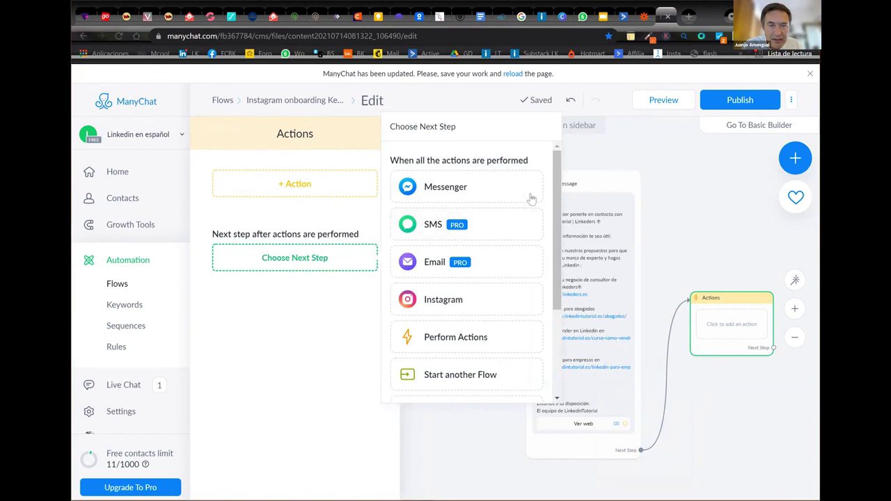
{"action": "left_click", "coordinate": [287, 185]}
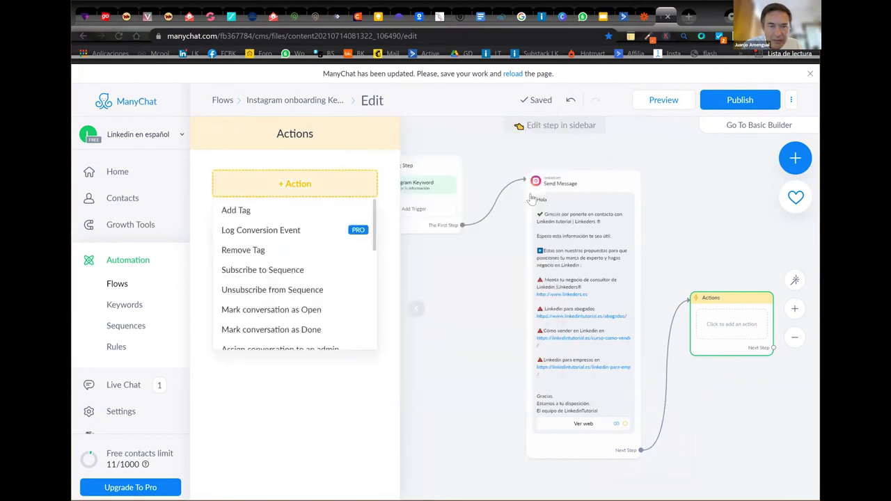
{"action": "left_click", "coordinate": [271, 211]}
{"action": "left_click", "coordinate": [298, 201]}
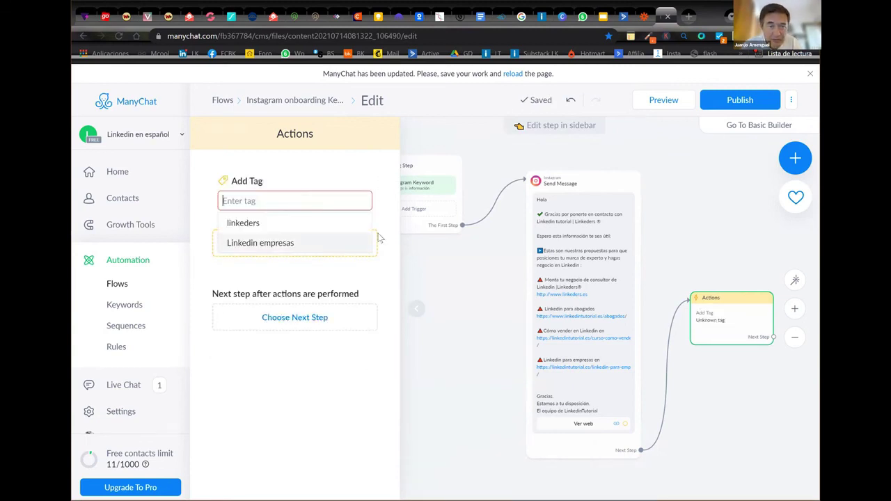
{"action": "left_click", "coordinate": [294, 243]}
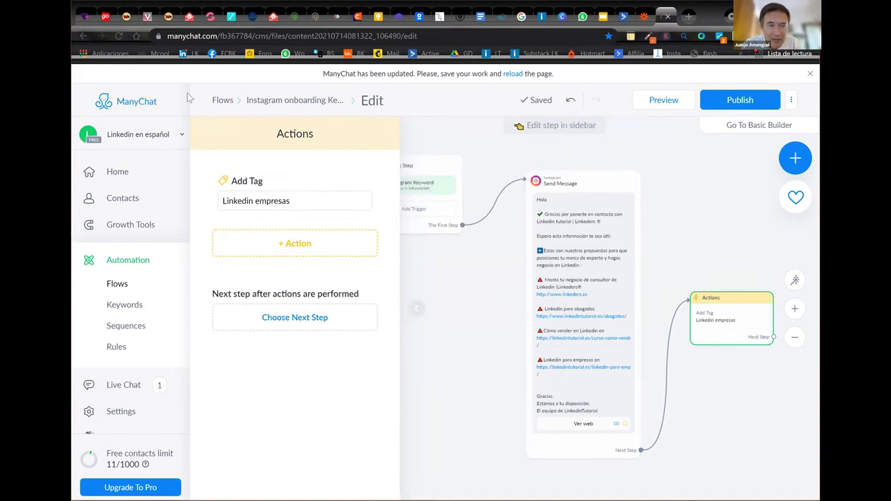
Add a Subscribe to Sequence action below the Add Tag action in the Actions step
{"action": "left_click", "coordinate": [383, 179]}
{"action": "left_click", "coordinate": [353, 140]}
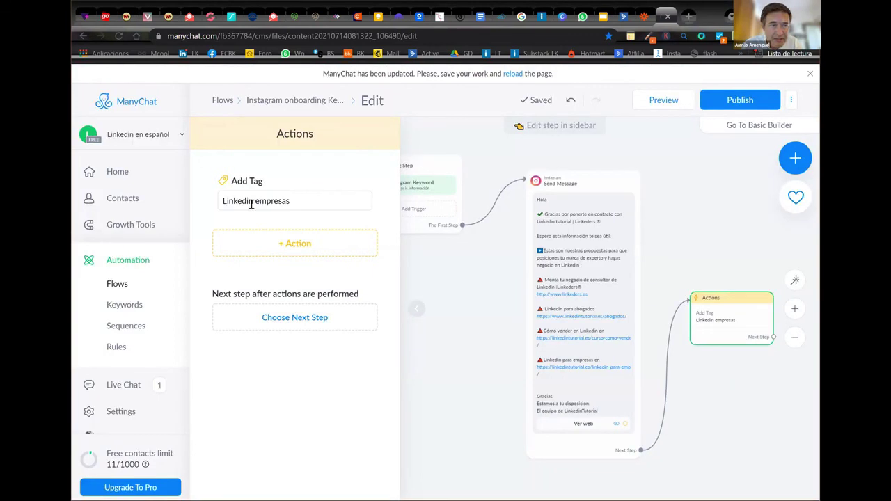
{"action": "left_click", "coordinate": [284, 243]}
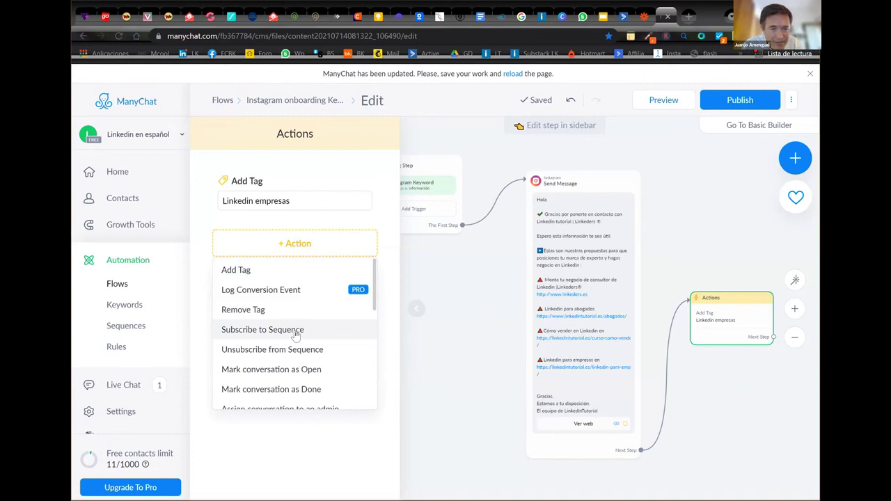
{"action": "scroll", "coordinate": [299, 341], "scroll_direction": "down", "scroll_amount": 3}
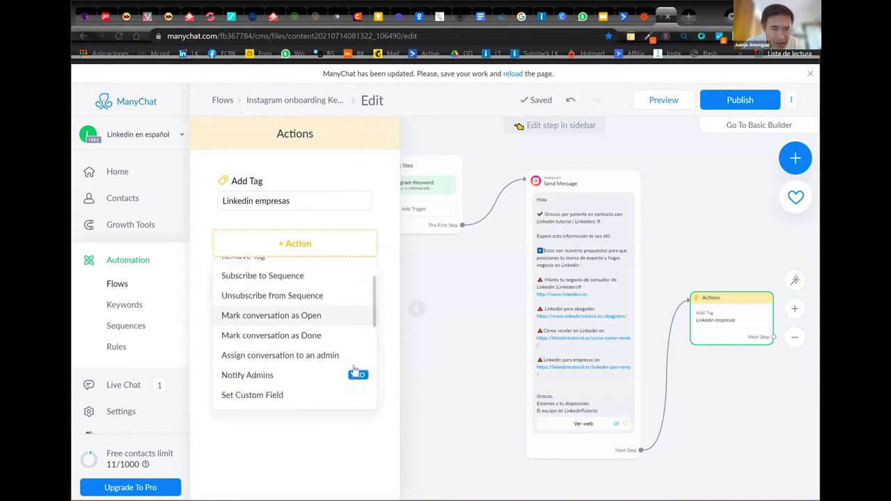
{"action": "scroll", "coordinate": [289, 289], "scroll_direction": "down", "scroll_amount": 2}
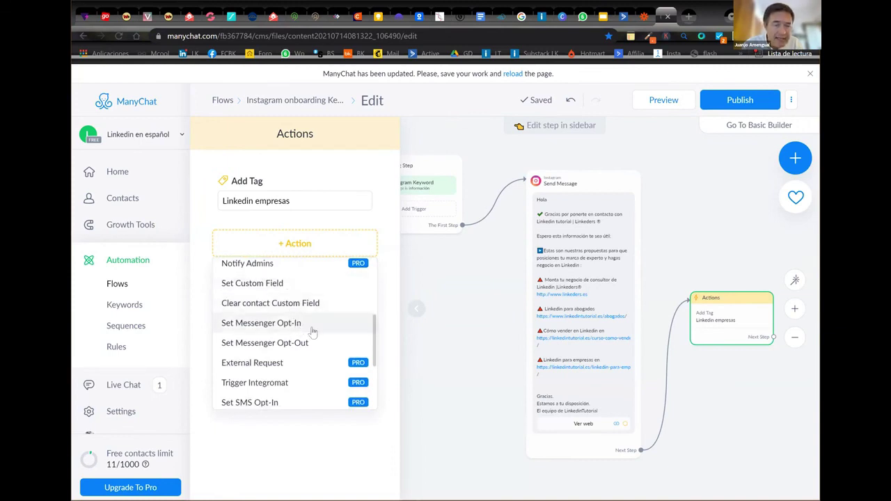
{"action": "scroll", "coordinate": [313, 332], "scroll_direction": "down", "scroll_amount": 4}
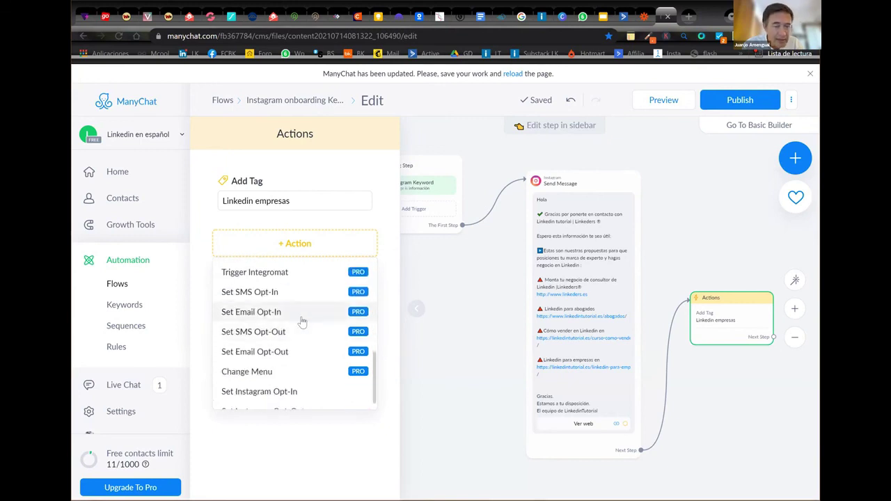
{"action": "scroll", "coordinate": [302, 321], "scroll_direction": "down", "scroll_amount": 1}
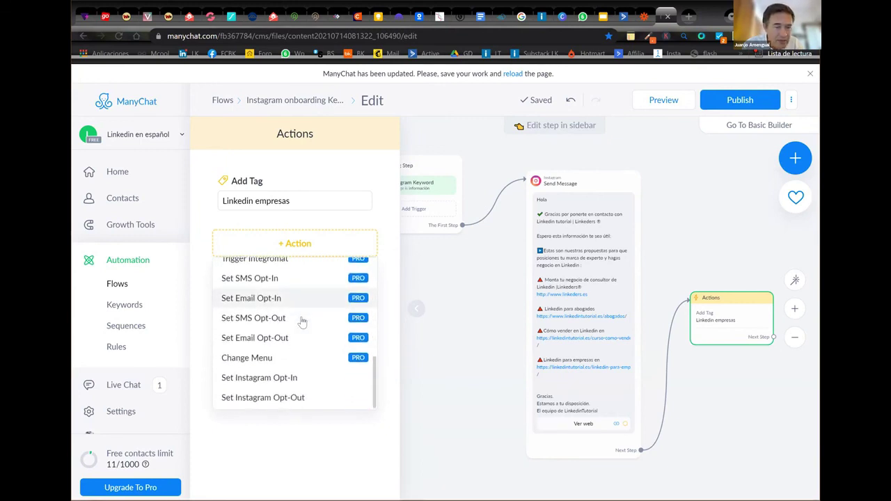
{"action": "scroll", "coordinate": [303, 321], "scroll_direction": "up", "scroll_amount": 8}
{"action": "scroll", "coordinate": [303, 320], "scroll_direction": "up", "scroll_amount": 2}
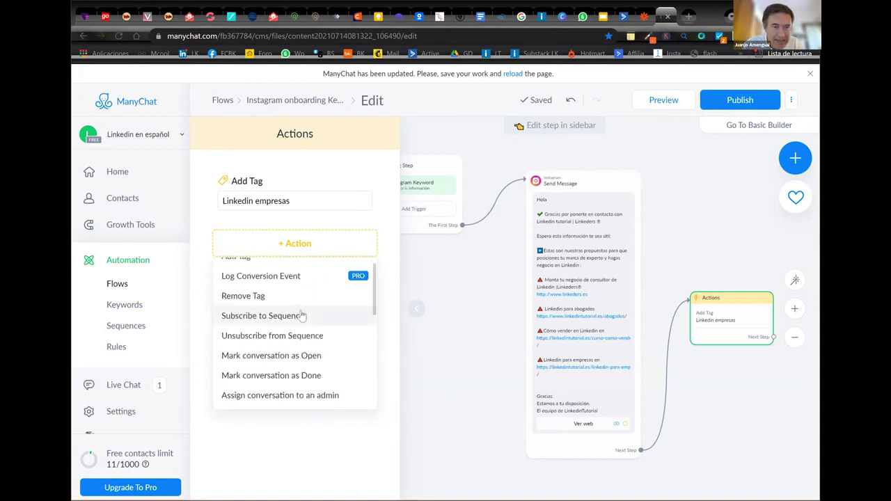
{"action": "scroll", "coordinate": [298, 319], "scroll_direction": "up", "scroll_amount": 1}
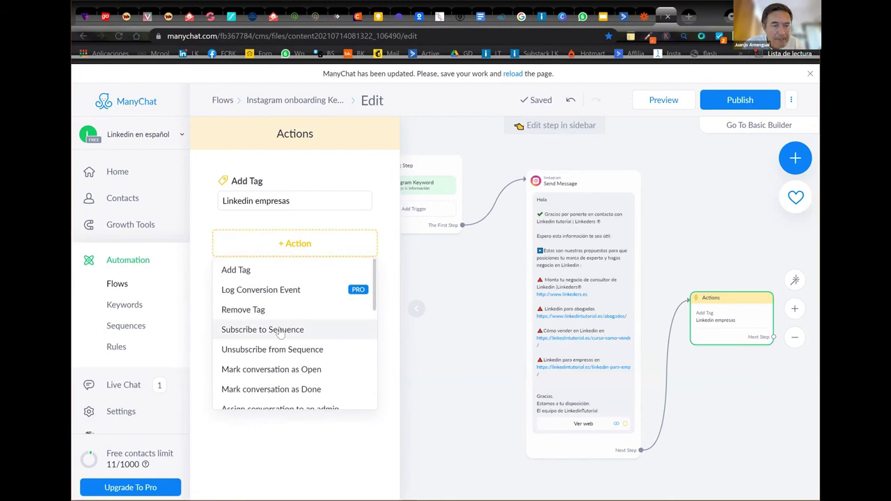
{"action": "left_click", "coordinate": [286, 333]}
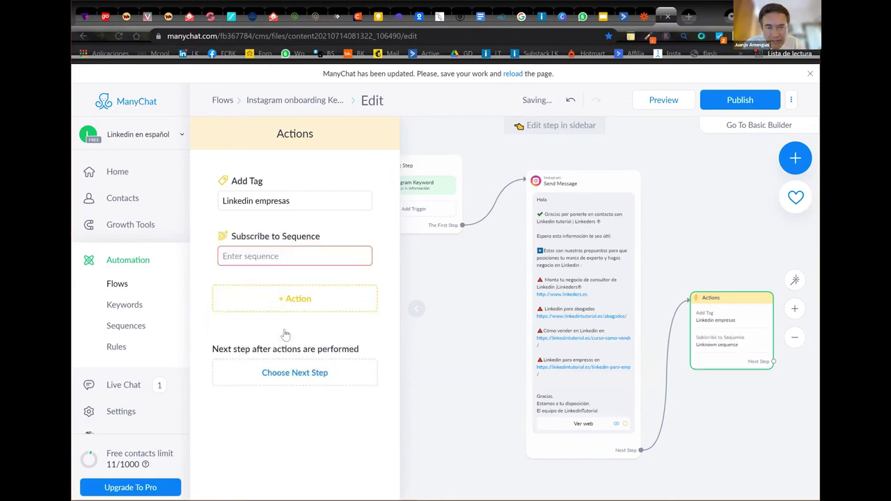
Check which sequences are available for the Subscribe to Sequence action, and cancel the action's deletion
{"action": "left_click", "coordinate": [313, 255]}
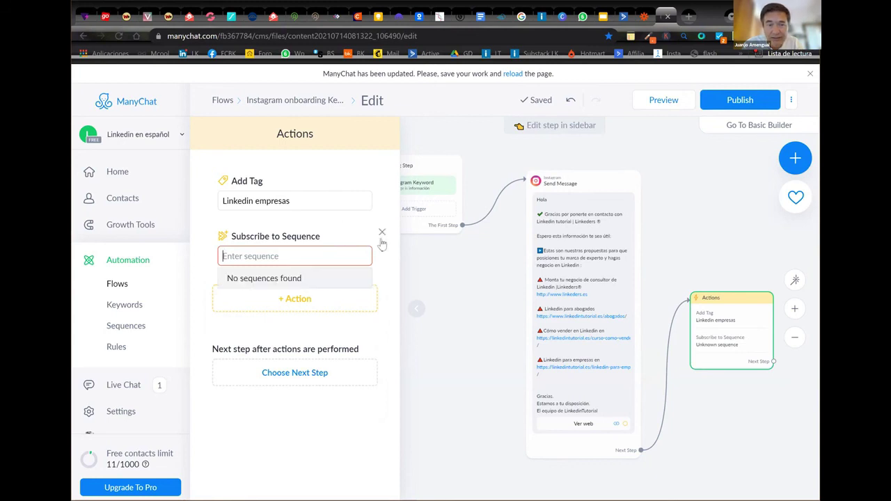
{"action": "left_click", "coordinate": [383, 234]}
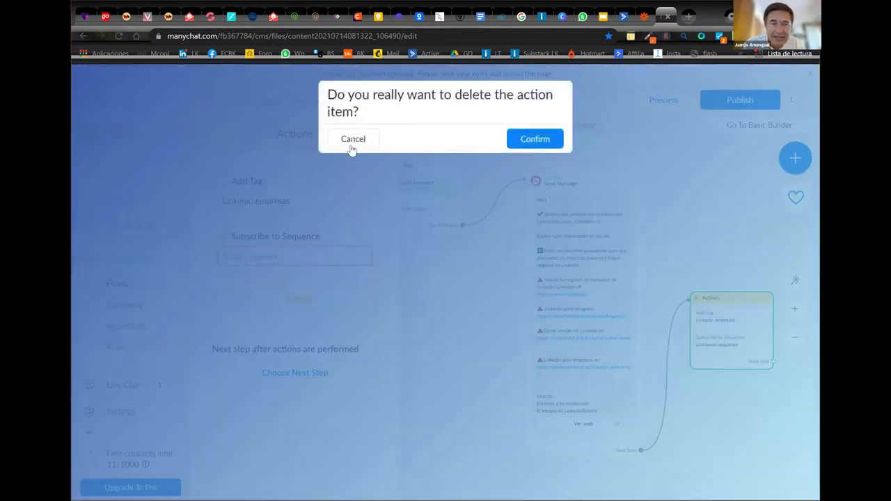
{"action": "left_click", "coordinate": [353, 136]}
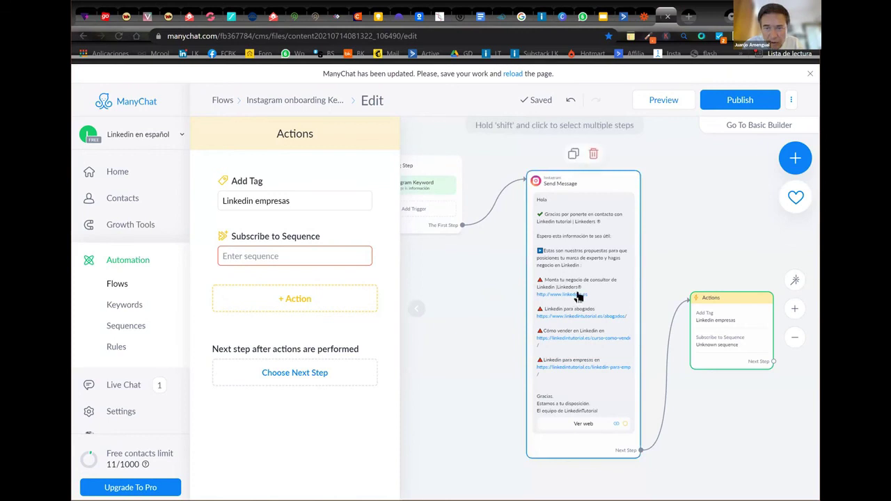
Add a second button to the Instagram Send Message text, titled "Contactar con" followed by the consultant's first name
{"action": "left_click", "coordinate": [597, 296]}
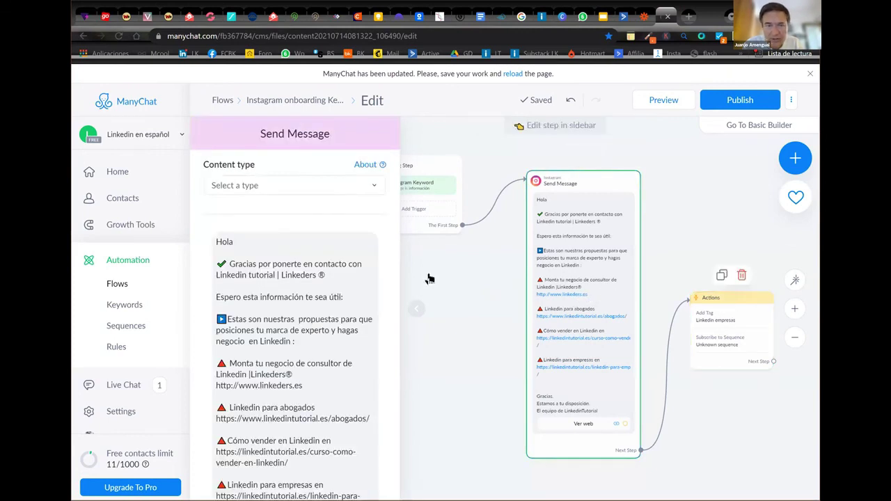
{"action": "scroll", "coordinate": [300, 263], "scroll_direction": "down", "scroll_amount": 5}
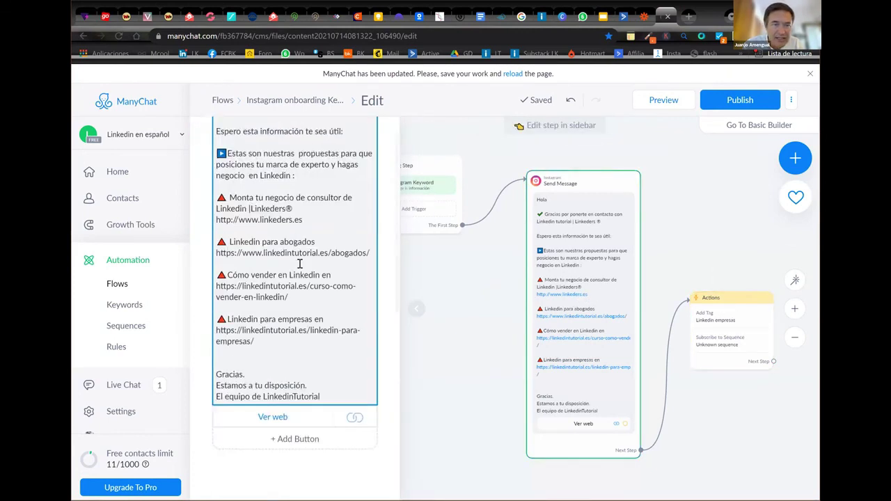
{"action": "scroll", "coordinate": [299, 264], "scroll_direction": "up", "scroll_amount": 3}
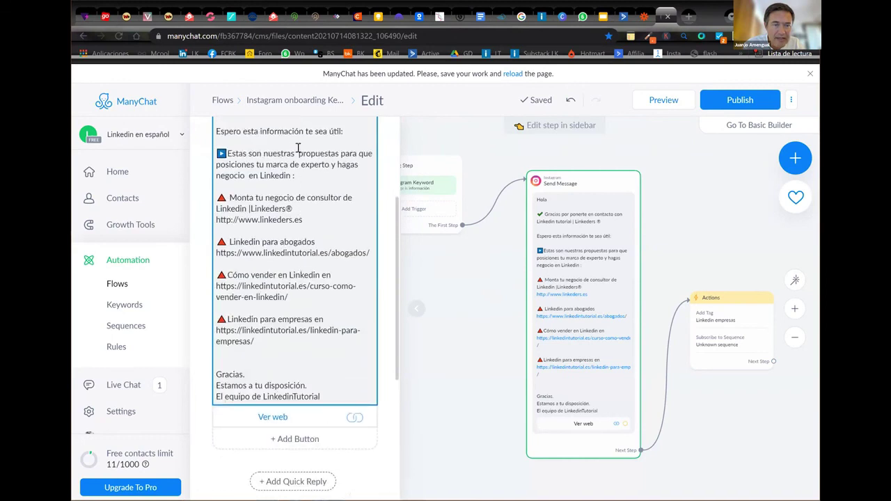
{"action": "scroll", "coordinate": [289, 309], "scroll_direction": "down", "scroll_amount": 2}
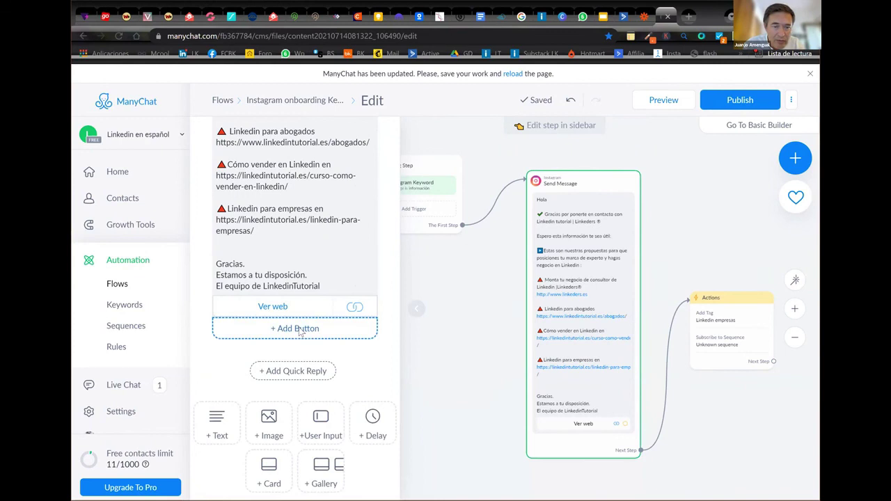
{"action": "left_click", "coordinate": [300, 330]}
{"action": "triple_click", "coordinate": [429, 237]}
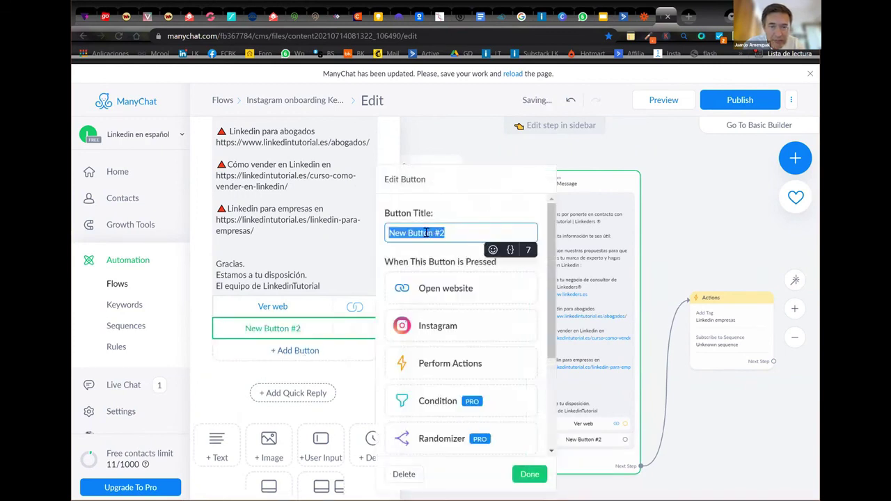
{"action": "key", "text": "BackSpace"}
{"action": "type", "text": "Conta"}
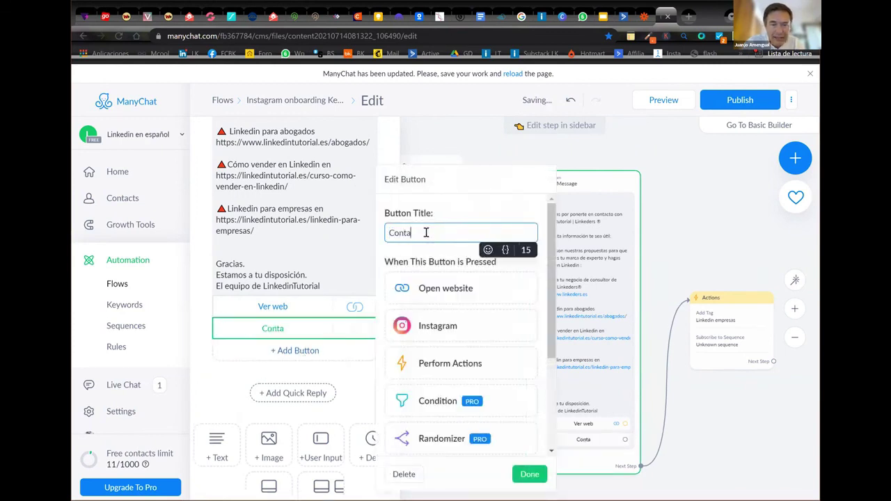
{"action": "type", "text": "ctar con Juanjo"}
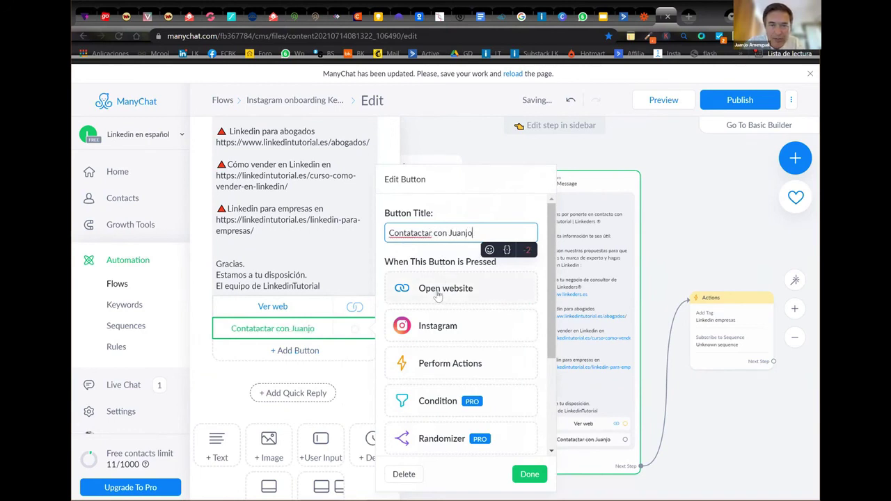
{"action": "left_click", "coordinate": [421, 234]}
{"action": "key", "text": "BackSpace"}
{"action": "key", "text": "BackSpace"}
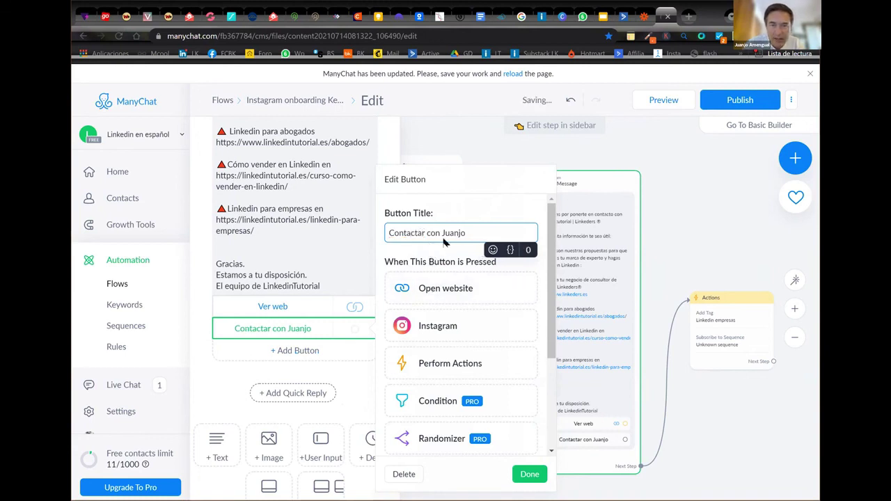
Try to insert the word "cita" before the name in the new button's title
{"action": "left_click", "coordinate": [443, 234]}
{"action": "type", "text": "cinta"}
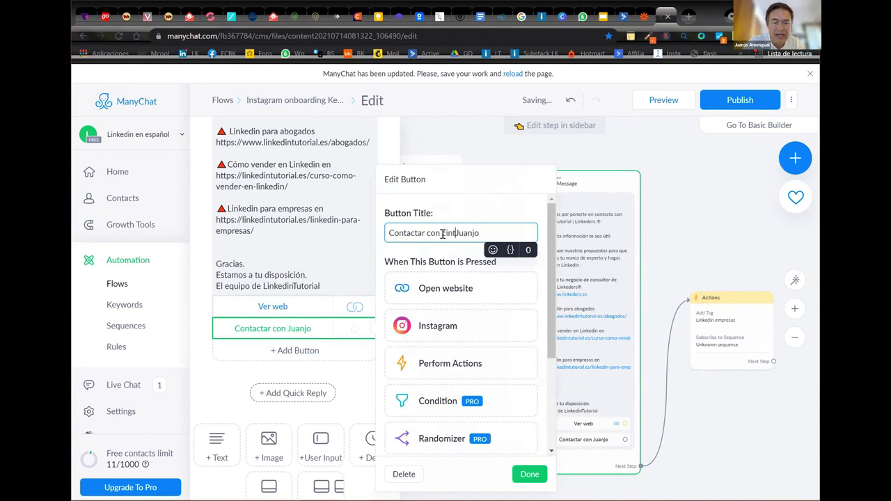
{"action": "key", "text": "BackSpace"}
{"action": "key", "text": "BackSpace"}
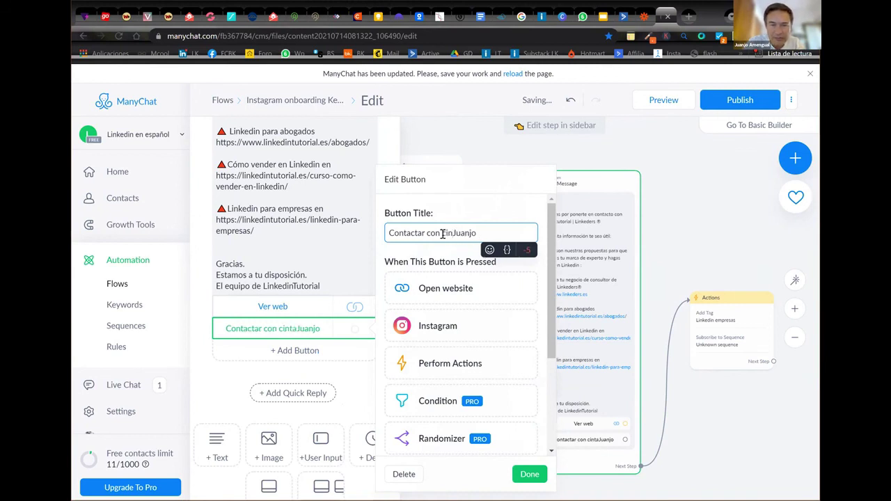
{"action": "key", "text": "BackSpace"}
{"action": "type", "text": "ta"}
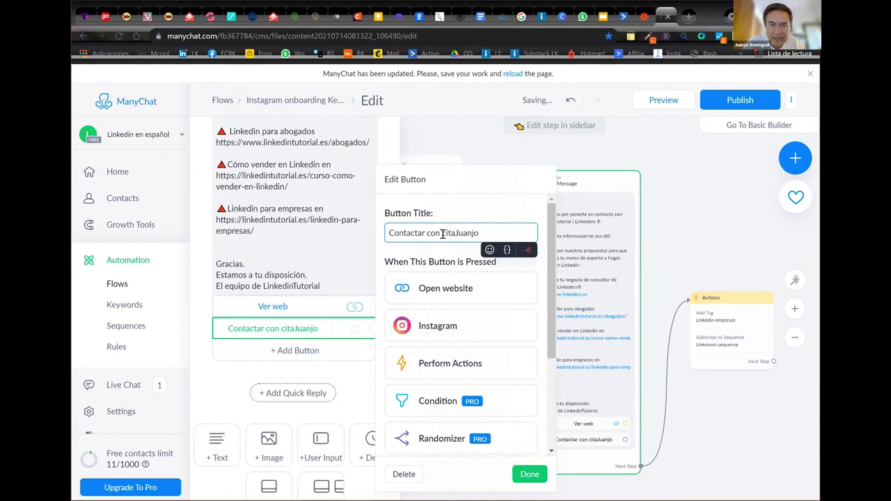
{"action": "key", "text": "BackSpace"}
{"action": "key", "text": "BackSpace"}
{"action": "key", "text": "BackSpace"}
{"action": "key", "text": "BackSpace"}
{"action": "key", "text": "BackSpace"}
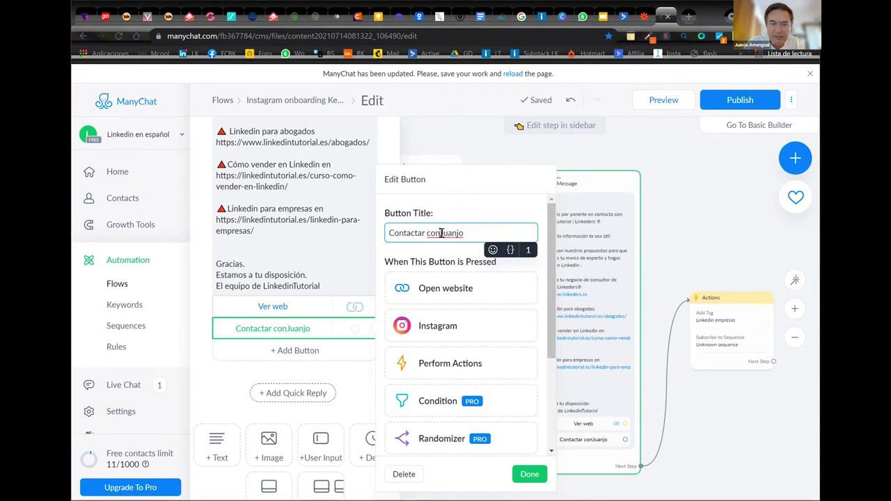
Make the new contact button open a website, entering the consultant's personal website address, and save the button
{"action": "left_click", "coordinate": [451, 289]}
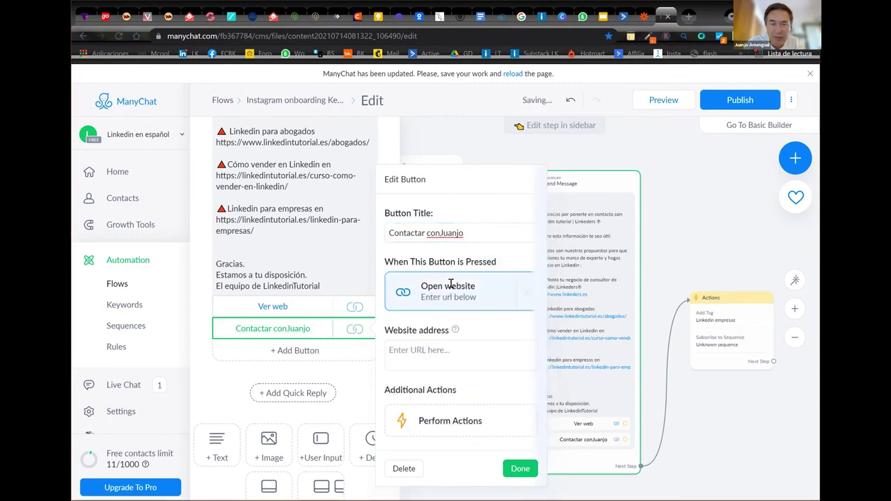
{"action": "left_click", "coordinate": [447, 358]}
{"action": "type", "text": "https"}
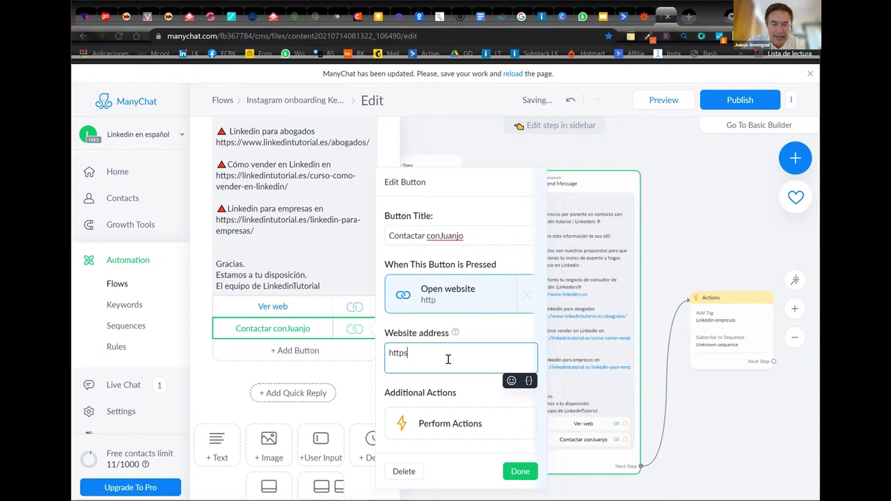
{"action": "type", "text": "://wwww"}
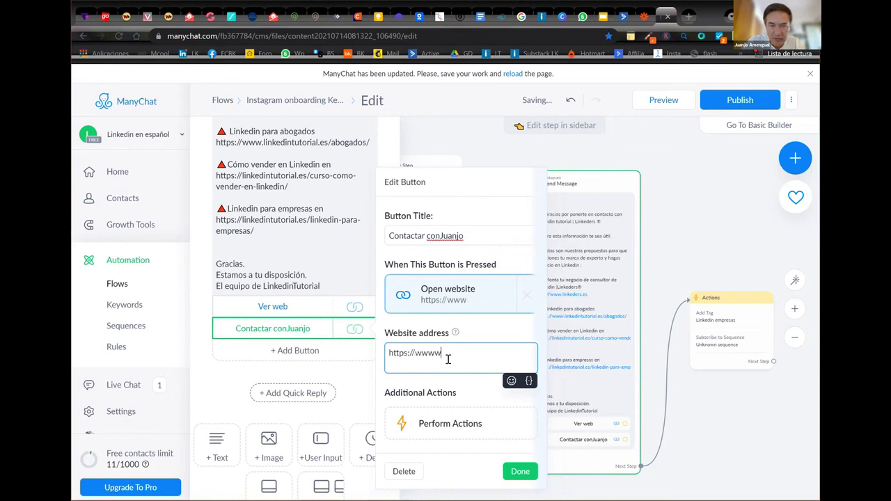
{"action": "key", "text": "BackSpace"}
{"action": "type", "text": ".juanjoamengual.com"}
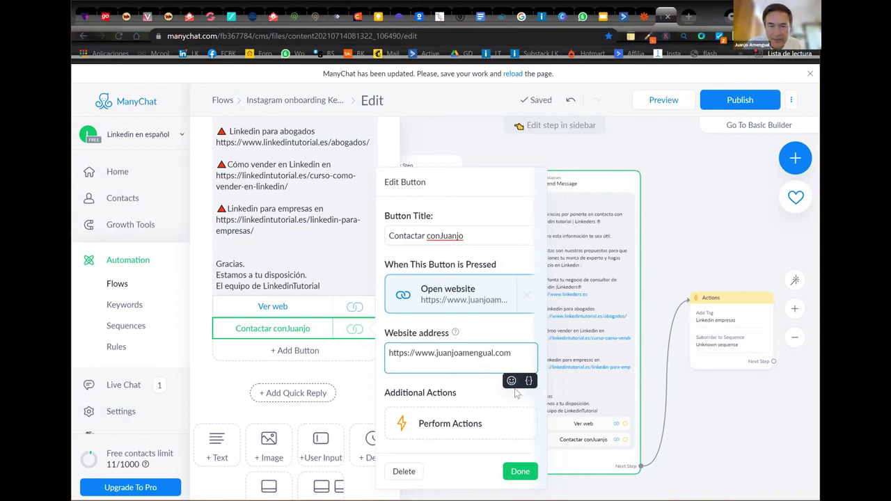
{"action": "left_click", "coordinate": [521, 471]}
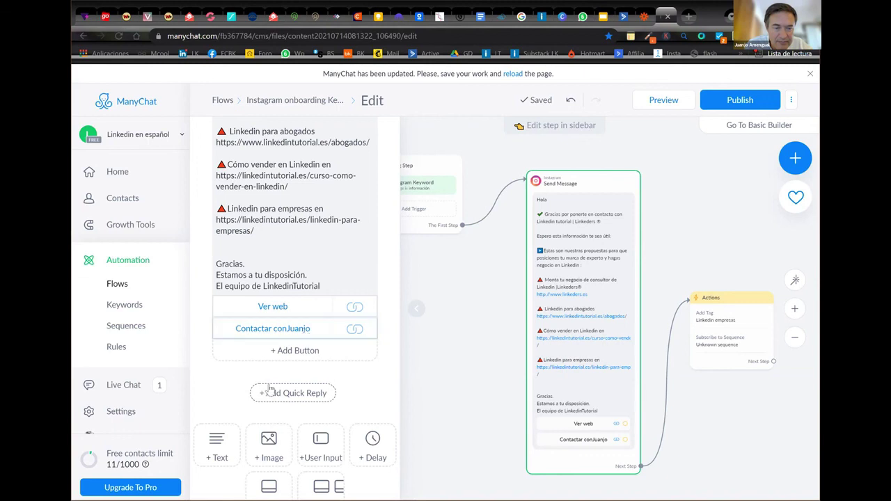
Add a Delay block after the message text and set its delay time to 8 seconds
{"action": "left_click", "coordinate": [362, 440]}
{"action": "scroll", "coordinate": [304, 329], "scroll_direction": "down", "scroll_amount": 1}
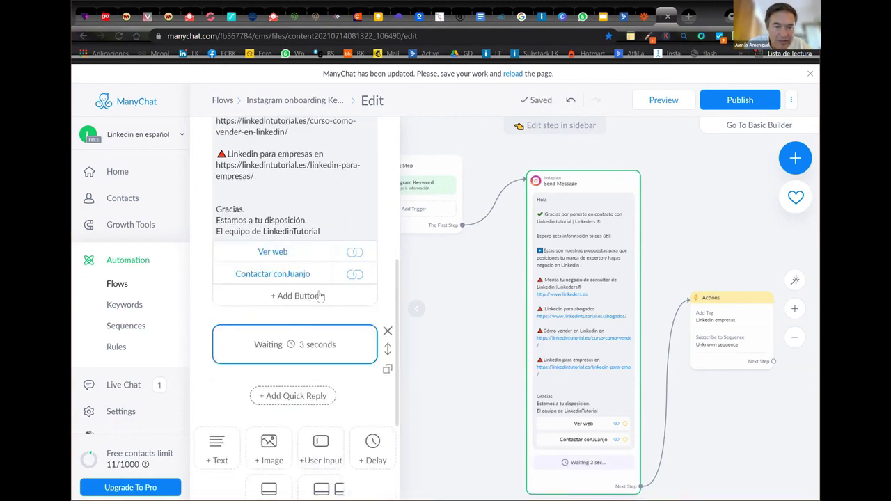
{"action": "scroll", "coordinate": [304, 329], "scroll_direction": "down", "scroll_amount": 1}
{"action": "left_click", "coordinate": [308, 290]}
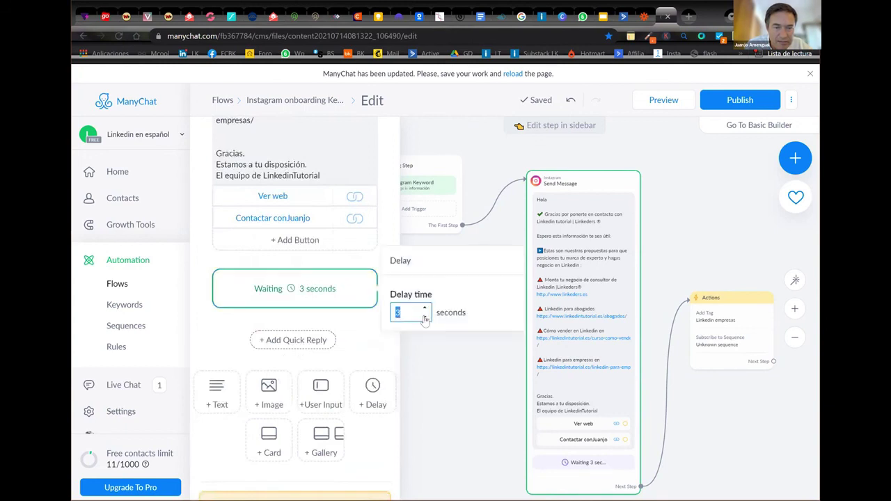
{"action": "type", "text": "8"}
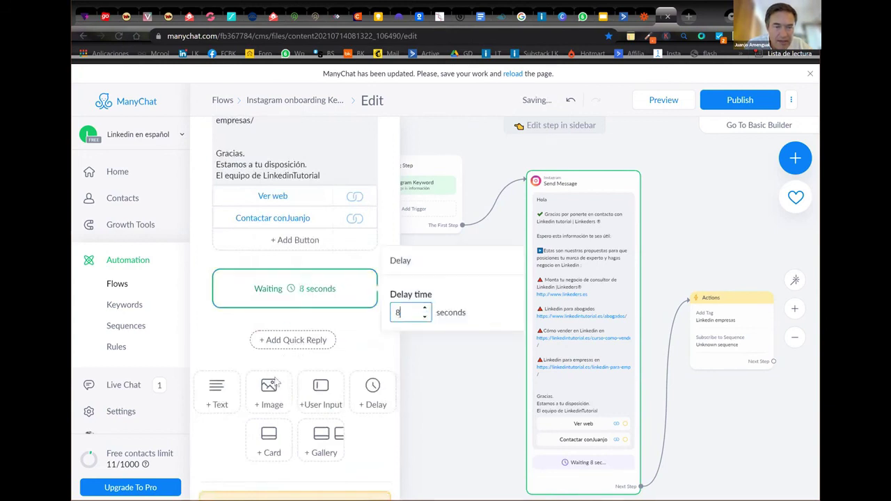
Add a text block after the 8-second delay, reading "Hola" followed by the First Name field
{"action": "left_click", "coordinate": [290, 342]}
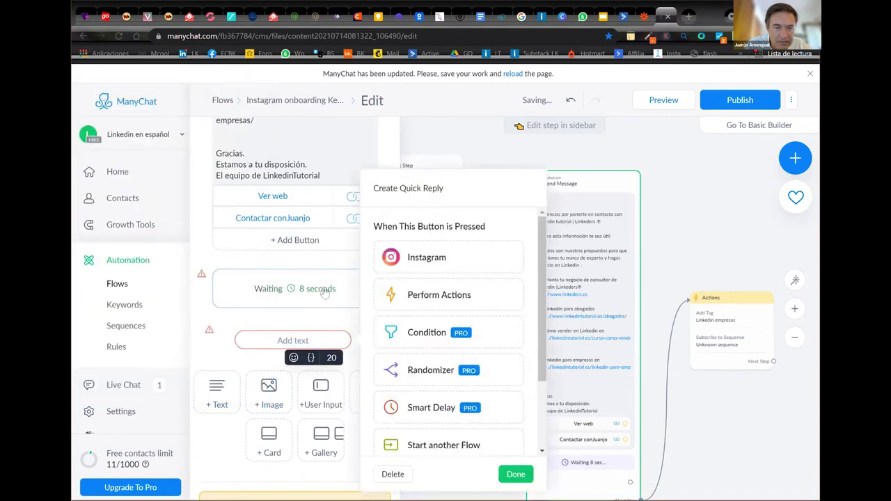
{"action": "left_click", "coordinate": [325, 294]}
{"action": "left_click", "coordinate": [220, 398]}
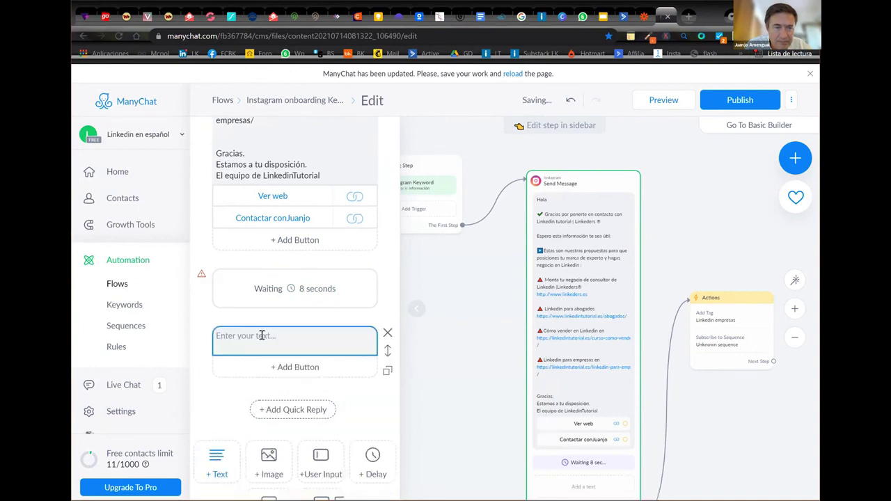
{"action": "type", "text": "Hola"}
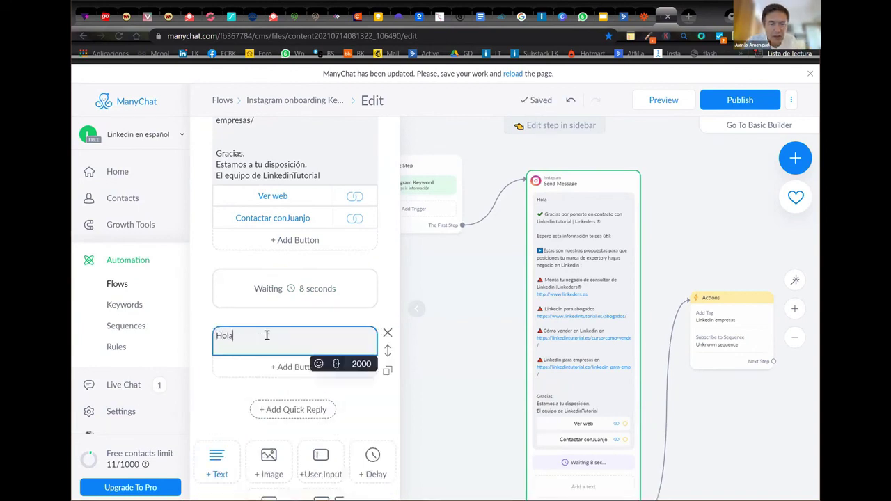
{"action": "left_click", "coordinate": [336, 363]}
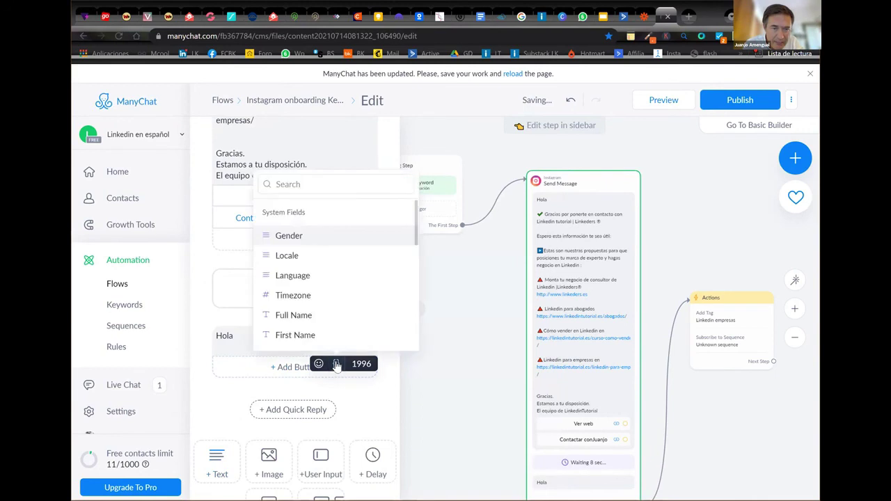
{"action": "scroll", "coordinate": [327, 299], "scroll_direction": "down", "scroll_amount": 1}
{"action": "left_click", "coordinate": [329, 283]}
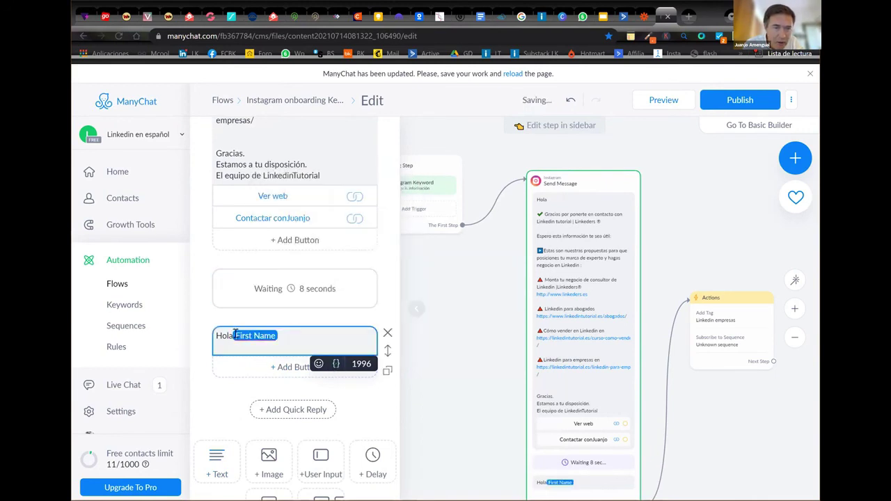
Separate "Hola" from the First Name field with a space and continue the greeting with "como estas te pueda"
{"action": "left_click", "coordinate": [236, 338]}
{"action": "type", "text": "c"}
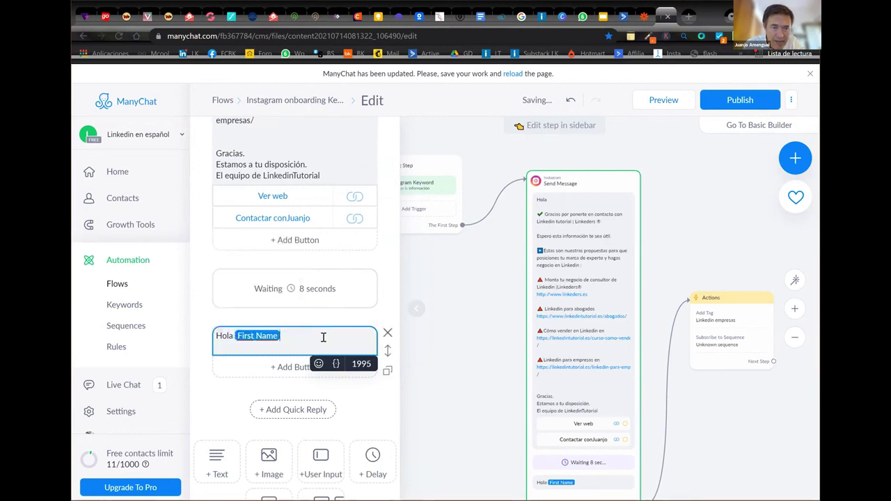
{"action": "type", "text": "omo estas te pueda"}
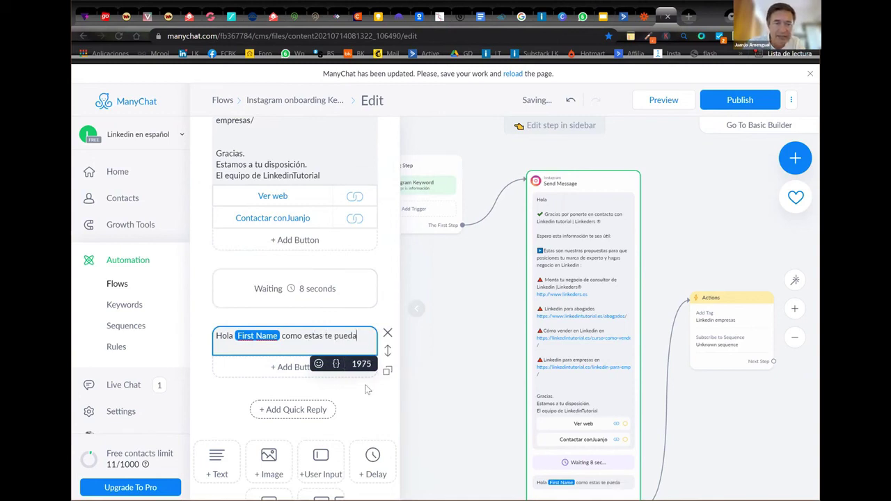
Add two new buttons under the follow-up greeting, and delete that whole text message
{"action": "left_click", "coordinate": [298, 371]}
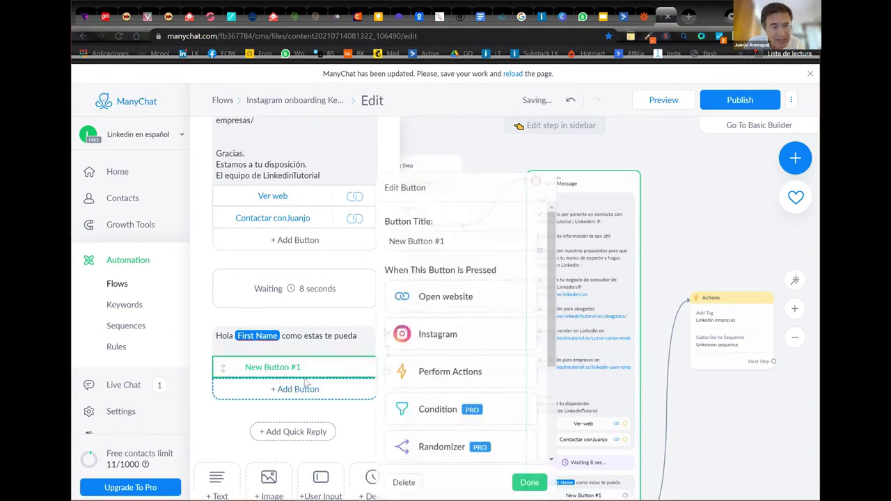
{"action": "left_click", "coordinate": [359, 335]}
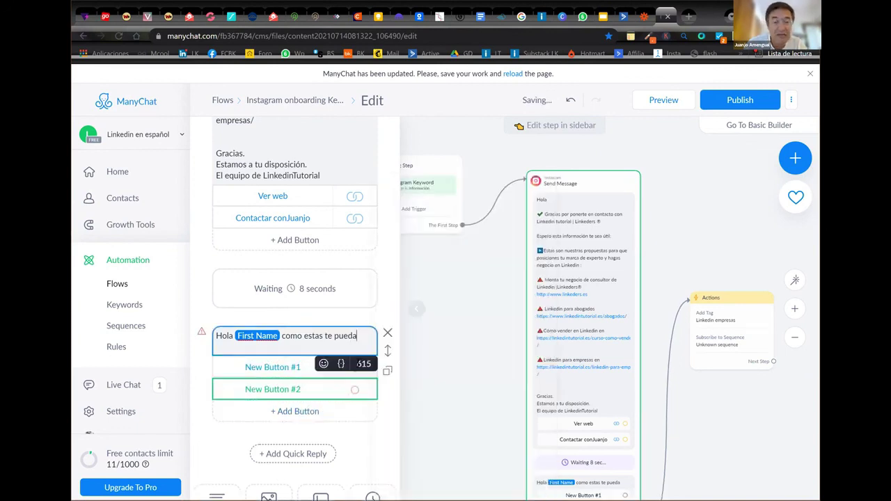
{"action": "left_click", "coordinate": [388, 335]}
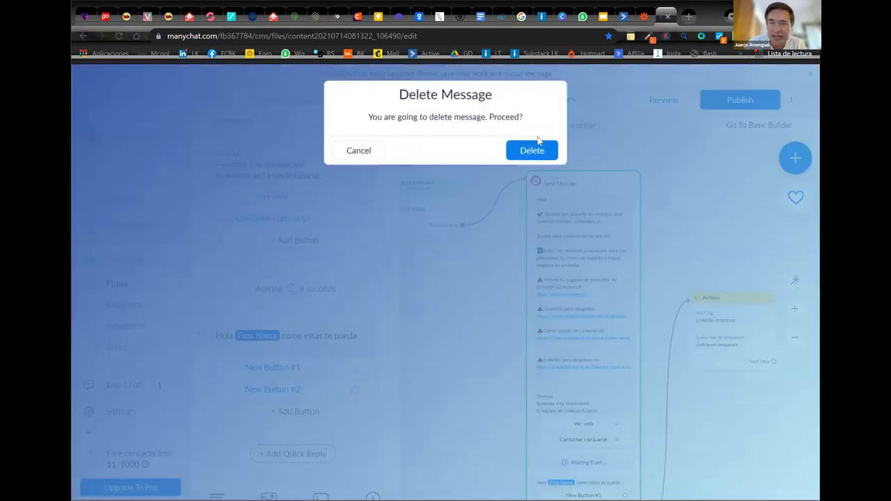
{"action": "left_click", "coordinate": [473, 298]}
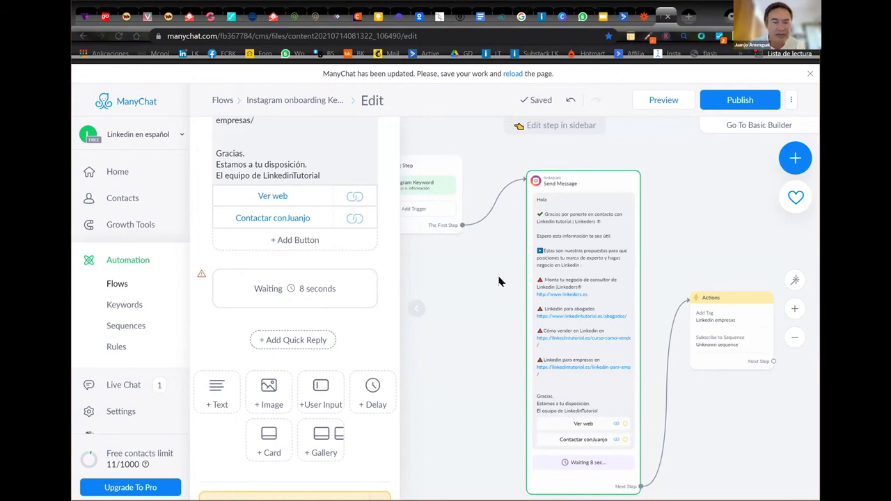
Delete the 8-second delay block from the Instagram Send Message step
{"action": "mouse_move", "coordinate": [374, 288]}
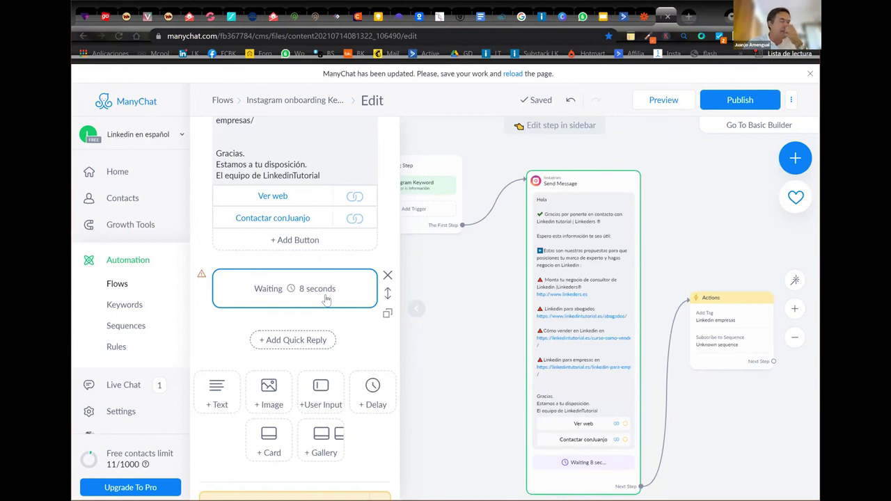
{"action": "left_click", "coordinate": [388, 278]}
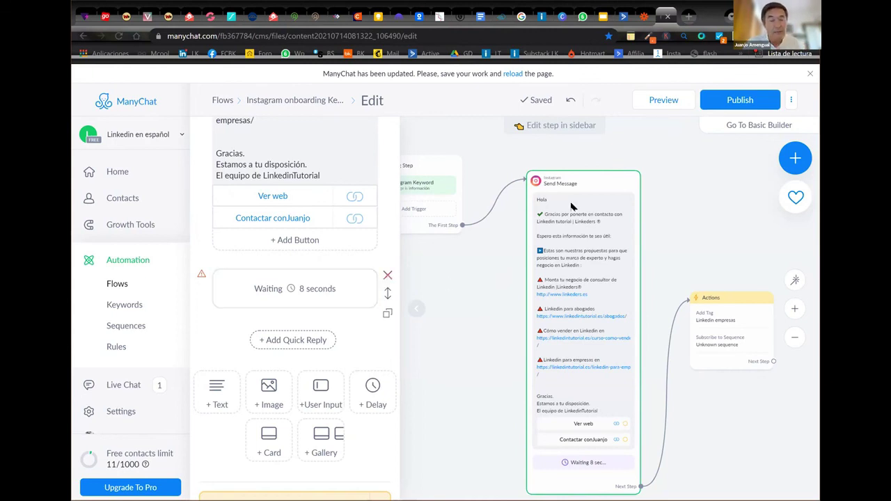
{"action": "key", "text": "Return"}
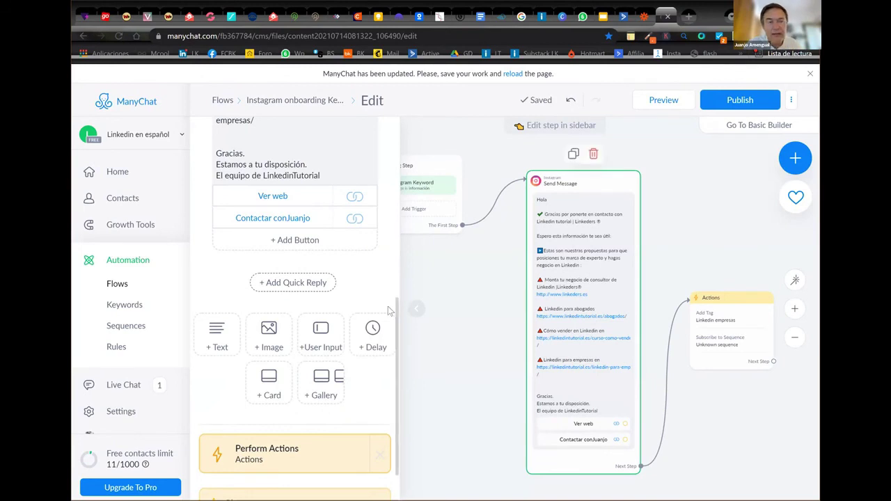
{"action": "scroll", "coordinate": [390, 310], "scroll_direction": "up", "scroll_amount": 10}
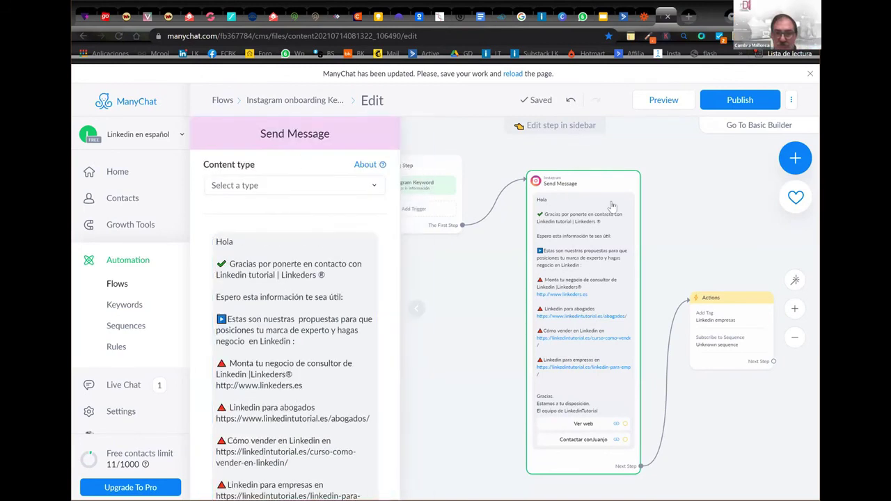